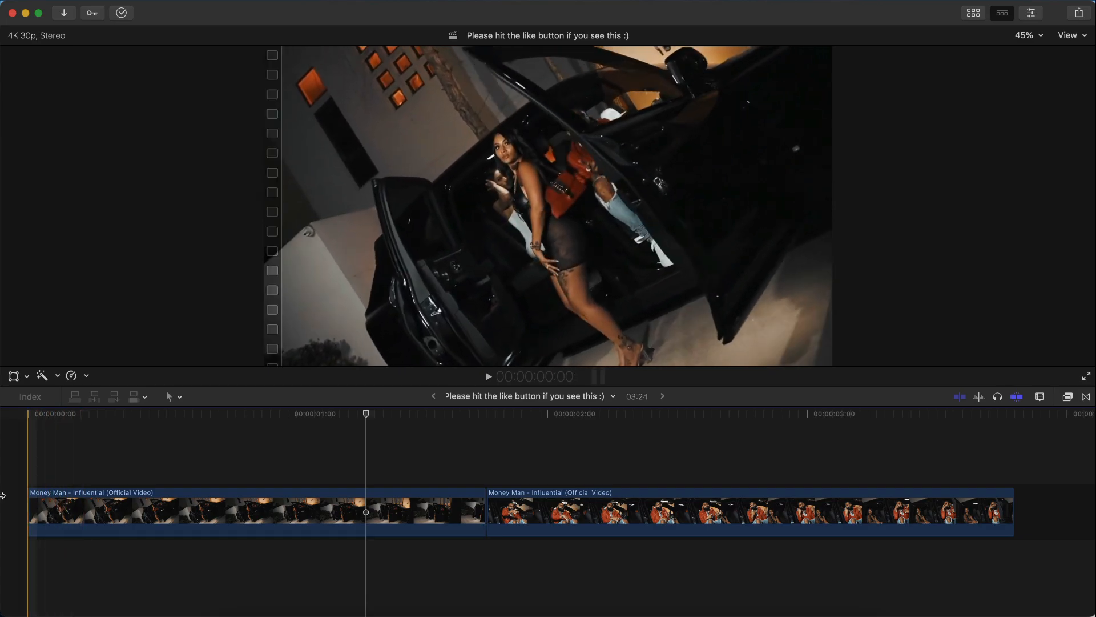
# Play back the sequence across the cut between the two clips to review the transition point.
pyautogui.press('space')
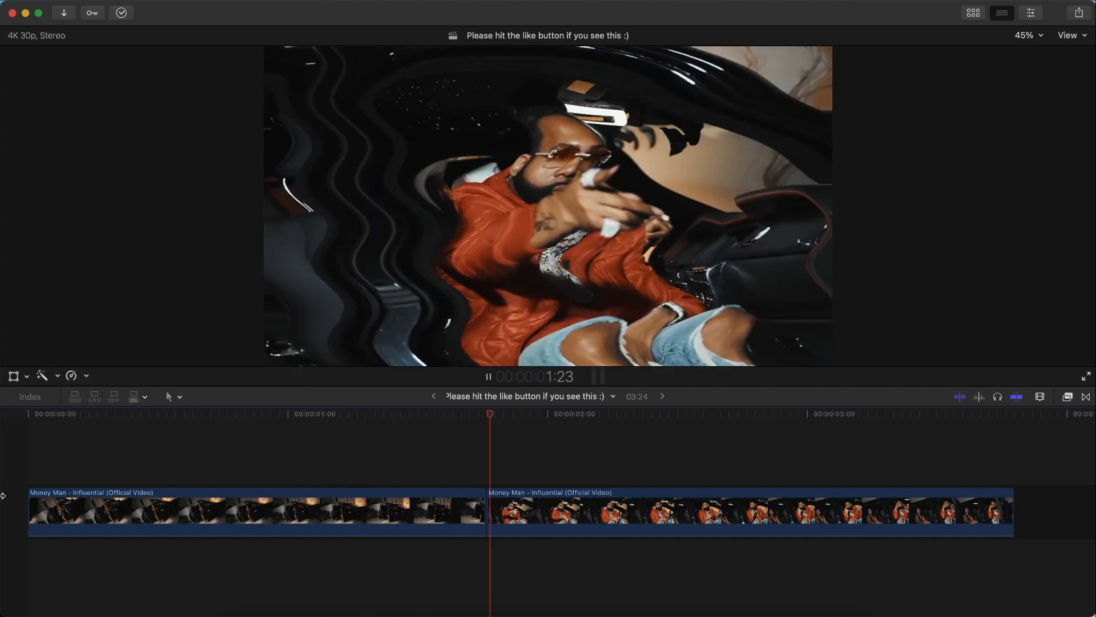
pyautogui.click(404, 508)
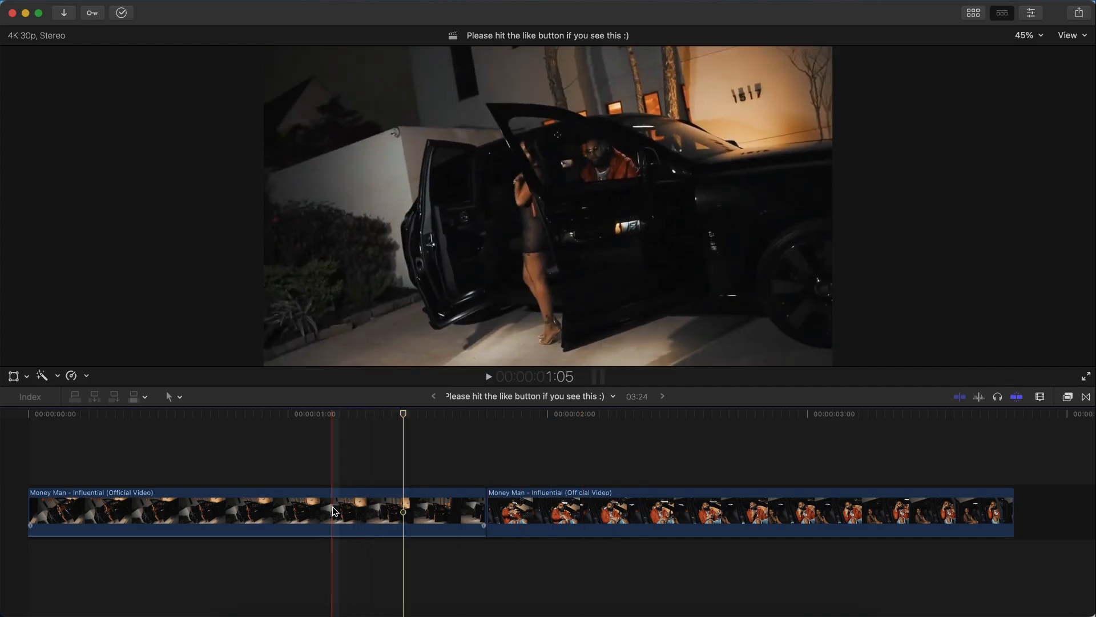
pyautogui.click(491, 511)
pyautogui.click(388, 491)
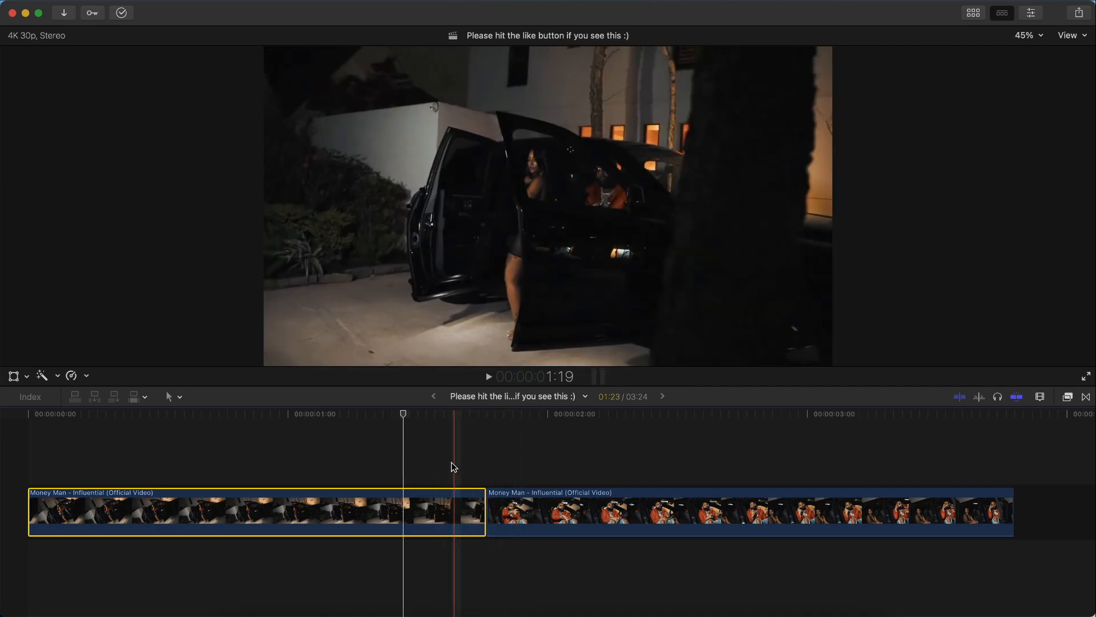
pyautogui.press('space')
pyautogui.press('space')
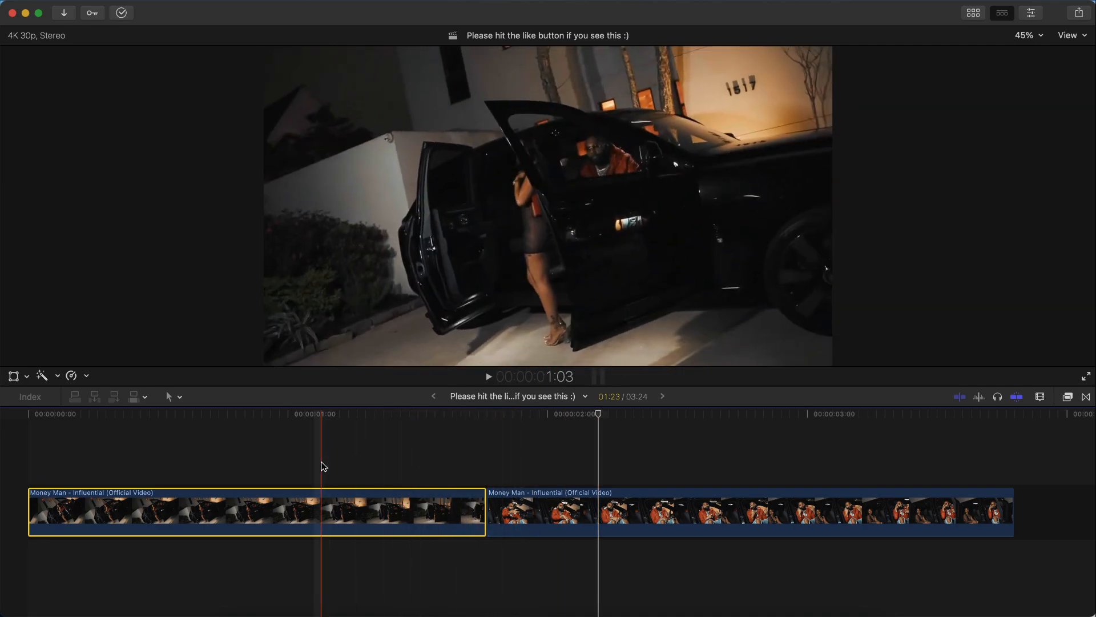
# Place the playhead ten frames before the cut and apply the Wave distortion effect to the first clip.
pyautogui.click(486, 415)
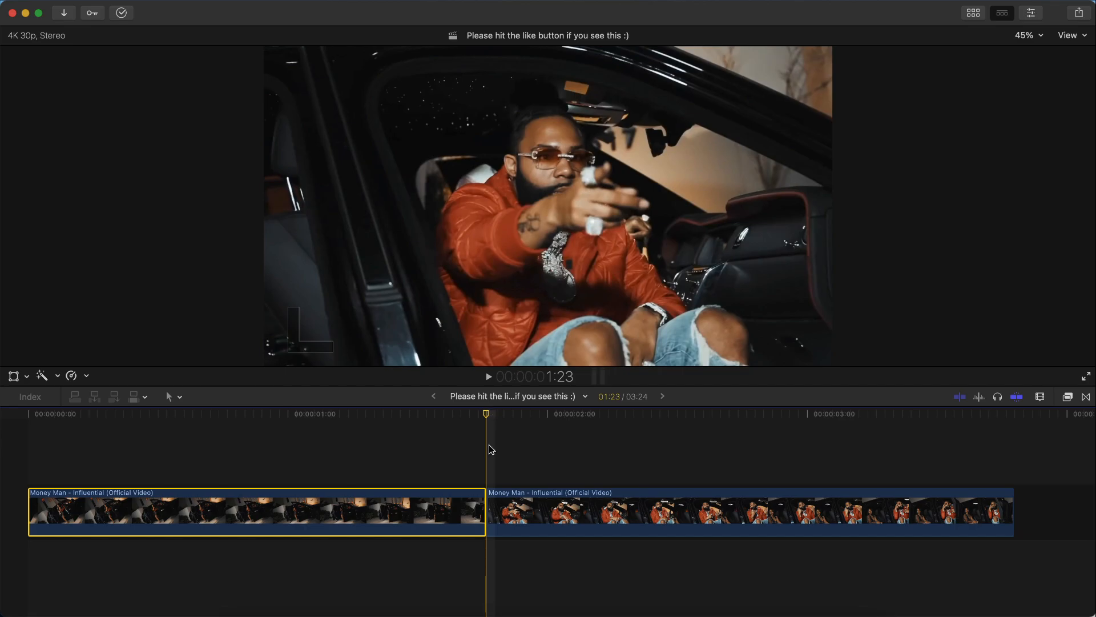
pyautogui.hotkey('shift', 'Left')
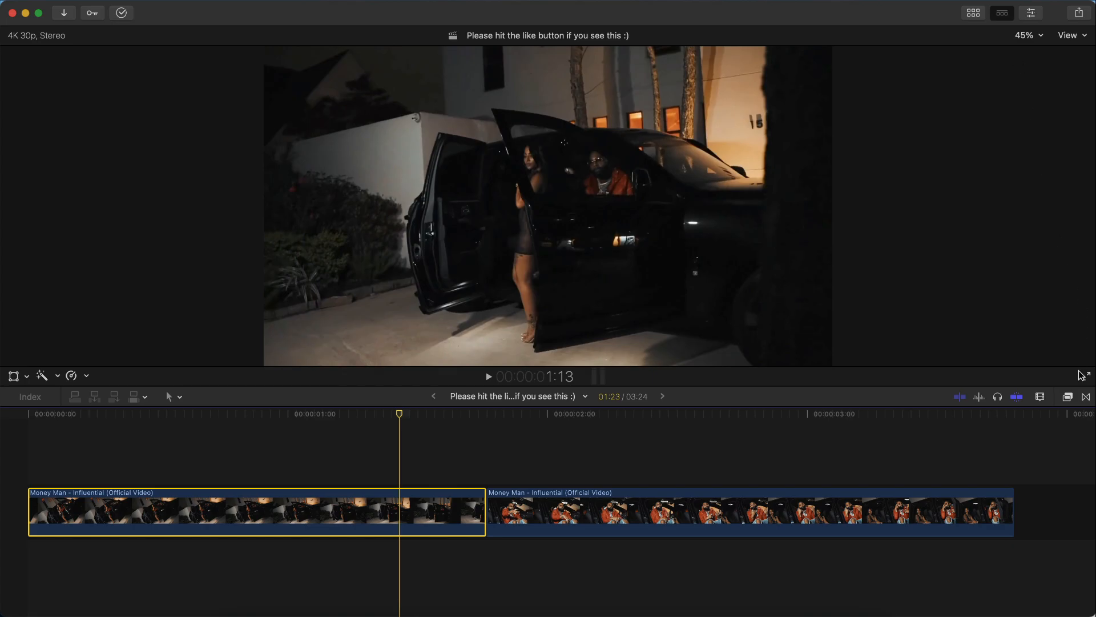
pyautogui.click(1068, 397)
pyautogui.scroll(-3, 826, 566)
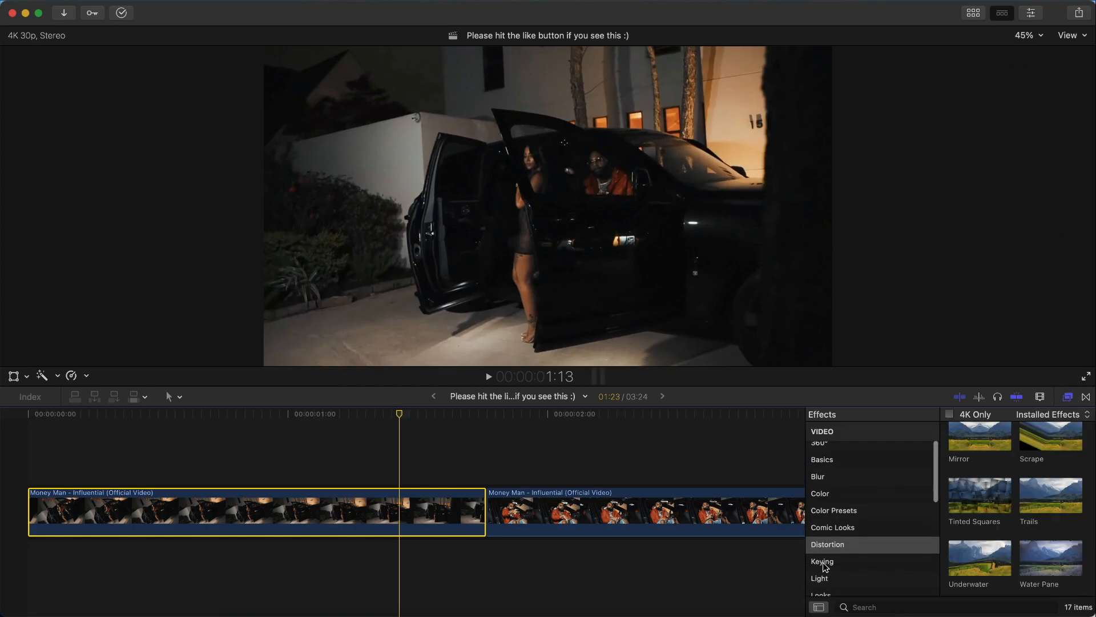
pyautogui.click(825, 530)
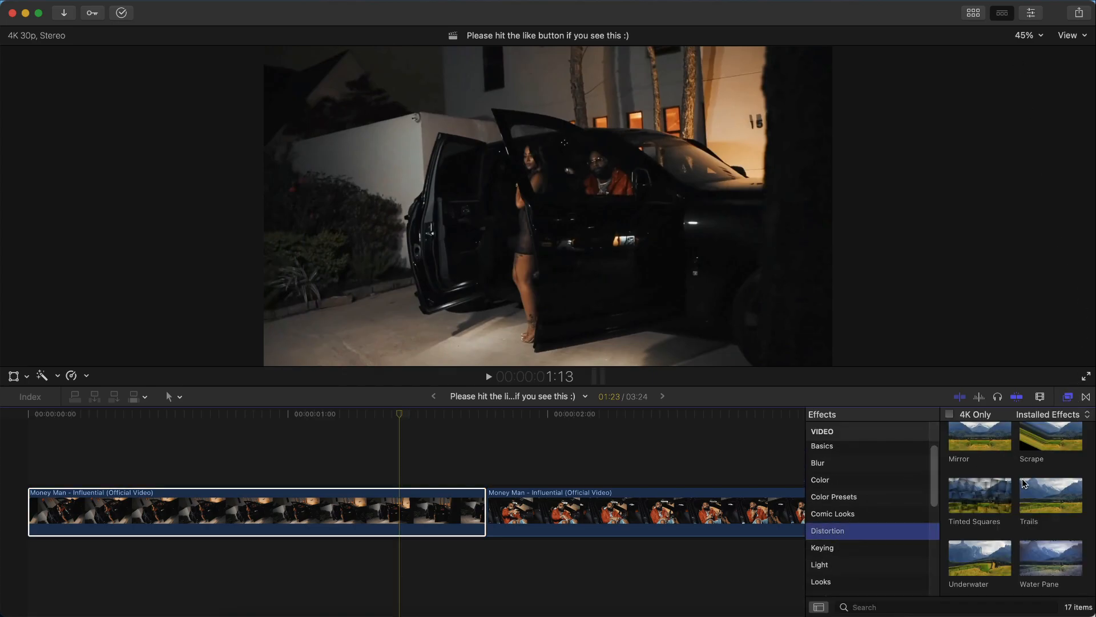
pyautogui.scroll(-3, 994, 542)
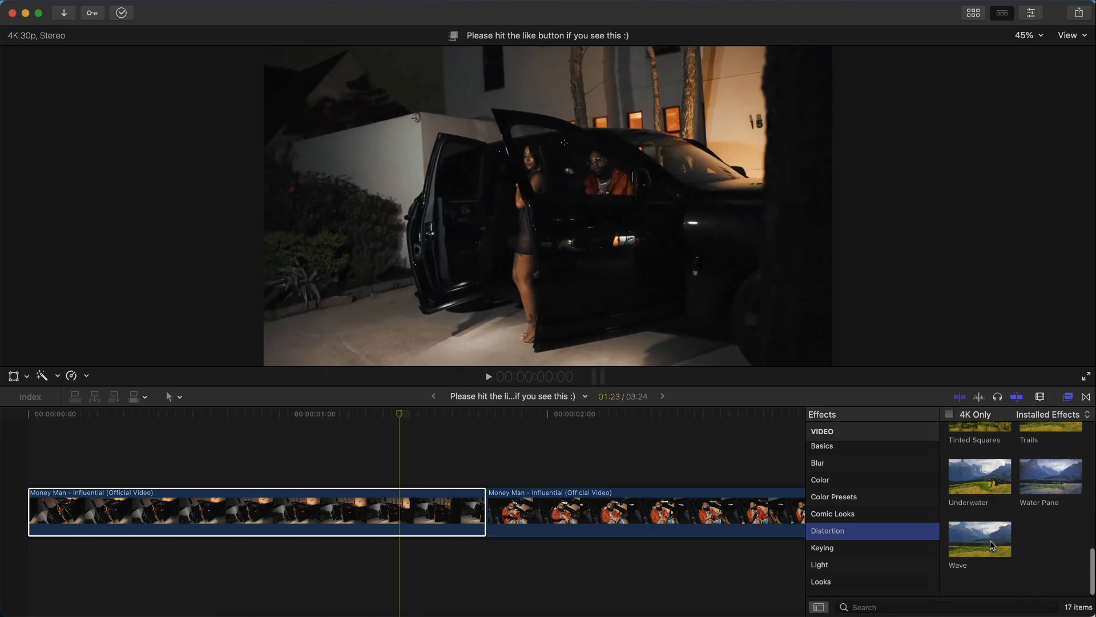
pyautogui.moveTo(983, 558)
pyautogui.mouseDown()
pyautogui.moveTo(595, 494)
pyautogui.moveTo(392, 508)
pyautogui.mouseUp()
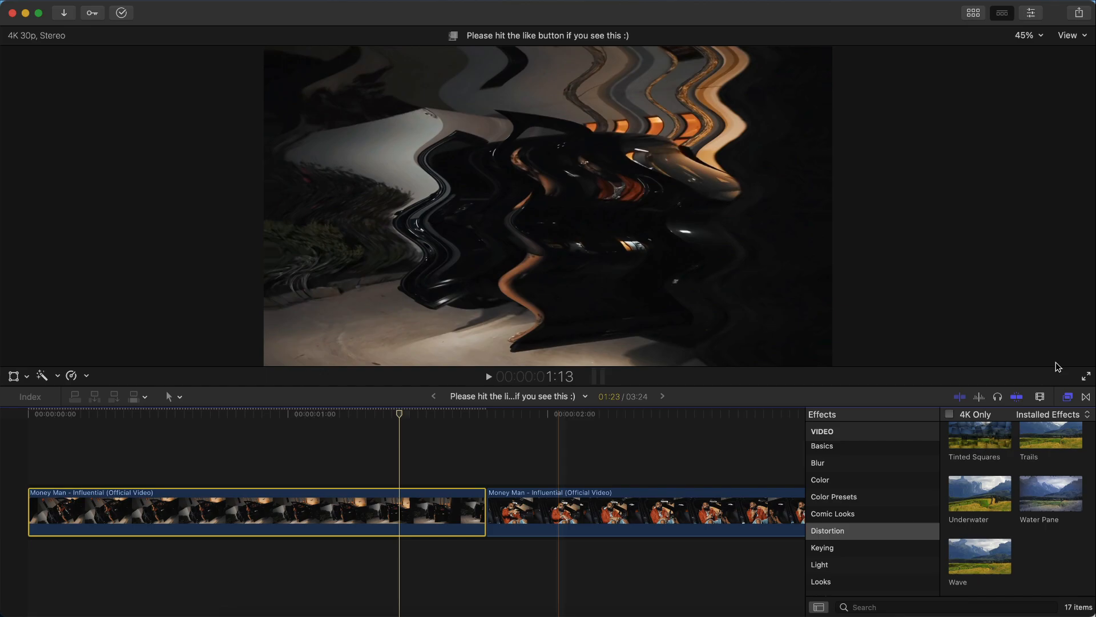
# Keyframe the first clip's Wave Amount and Offset at 1:13, with the Amount set to 0.
pyautogui.click(1068, 396)
pyautogui.click(1030, 13)
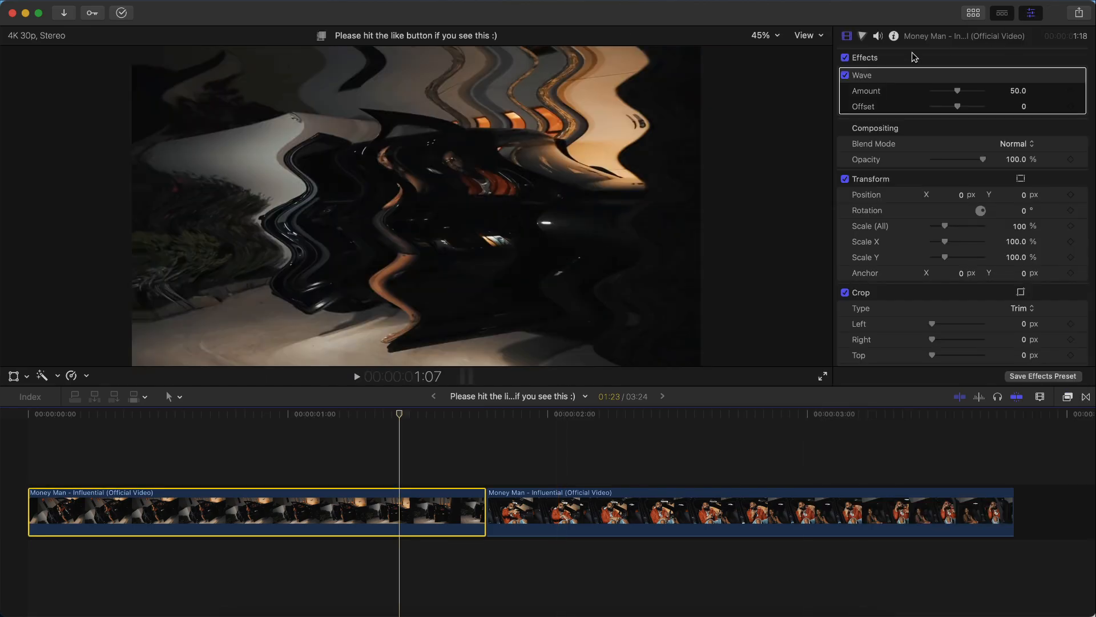
pyautogui.click(874, 80)
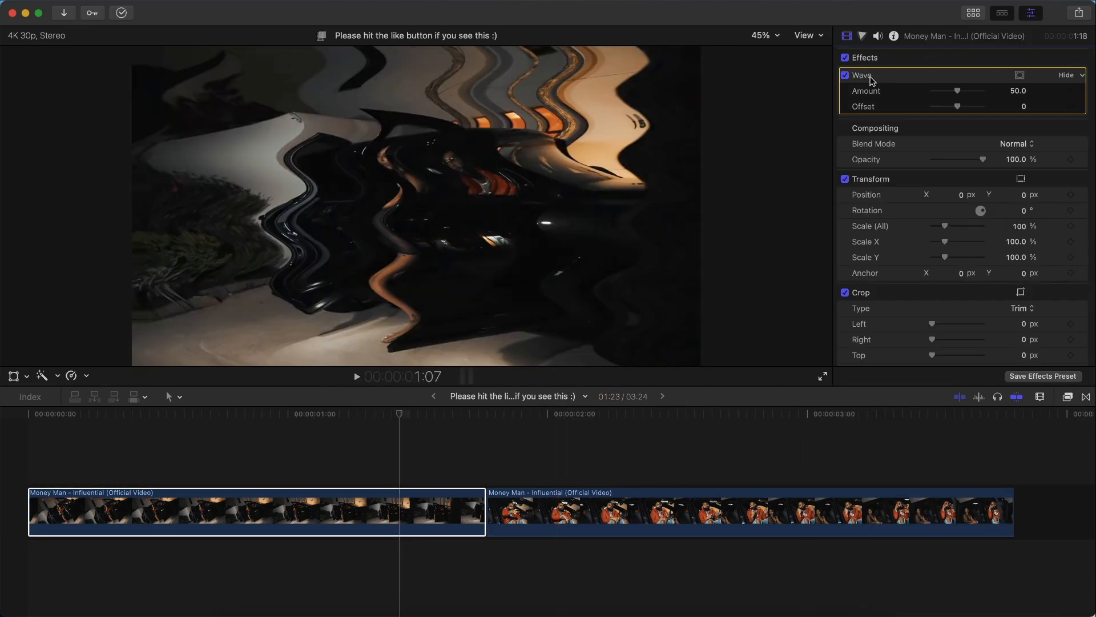
pyautogui.click(399, 428)
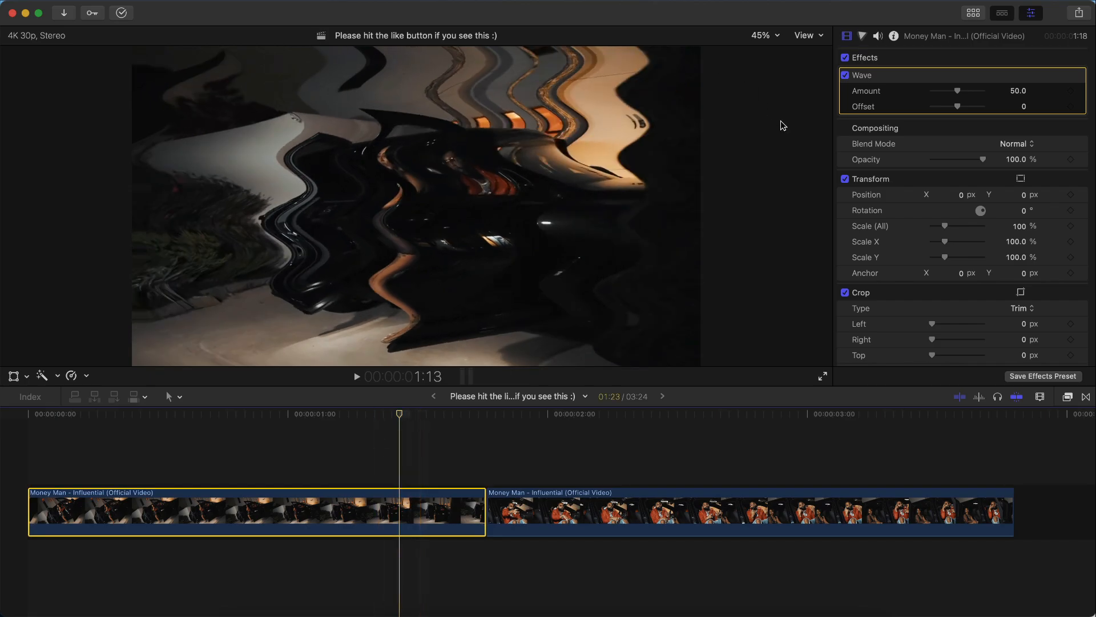
pyautogui.click(1071, 91)
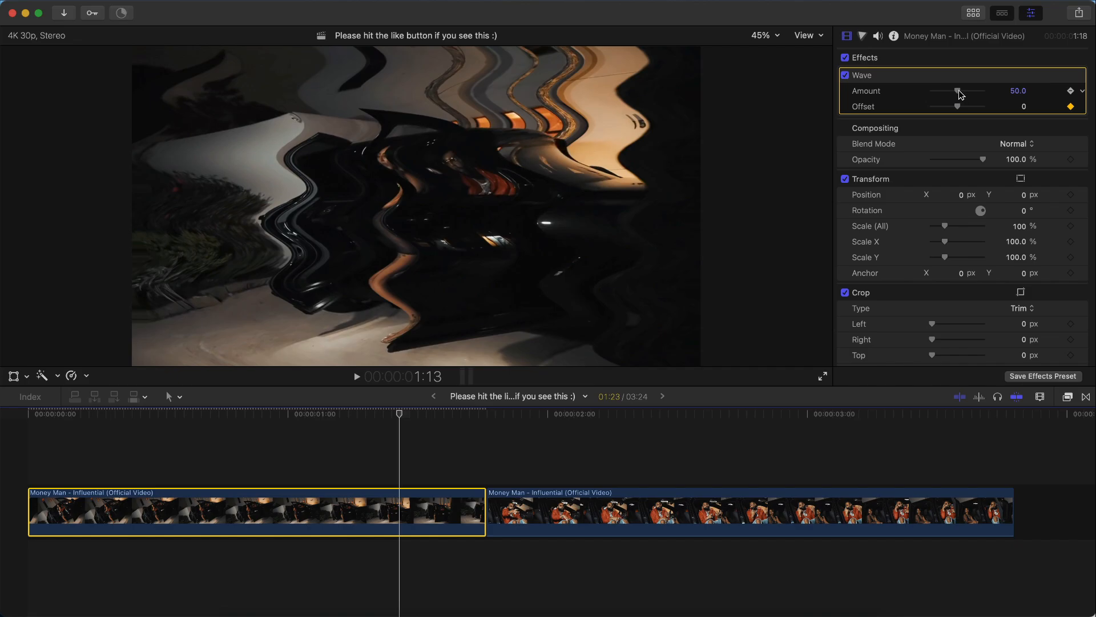
pyautogui.moveTo(960, 93); pyautogui.dragTo(884, 91)
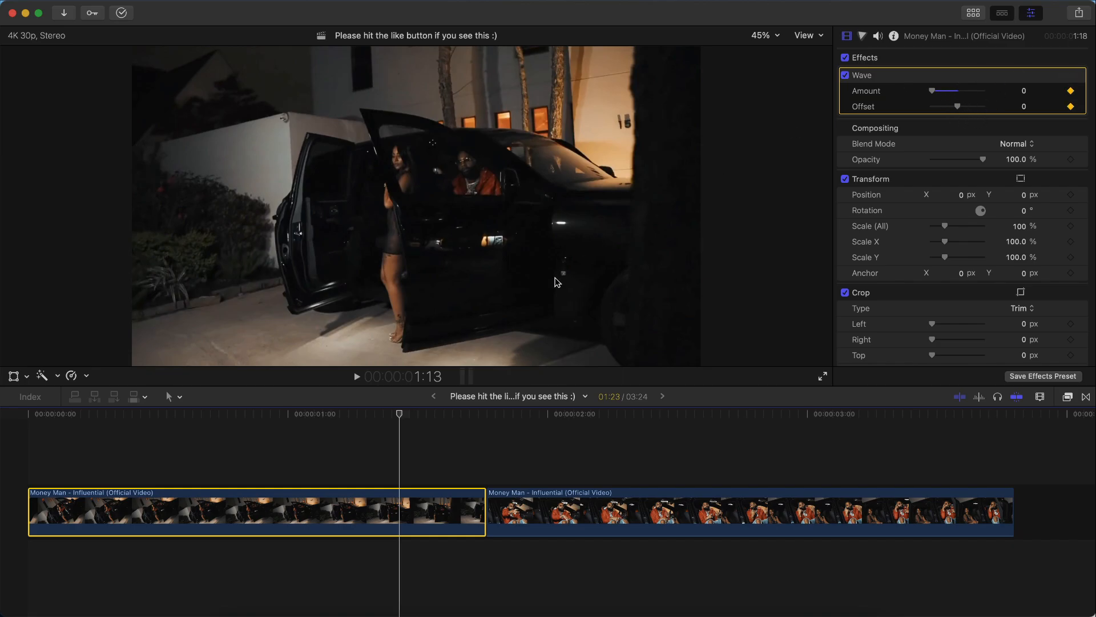
# Set the first clip's Wave Amount to 50 on its last frame, at 1:22.
pyautogui.click(487, 416)
pyautogui.press('Left')
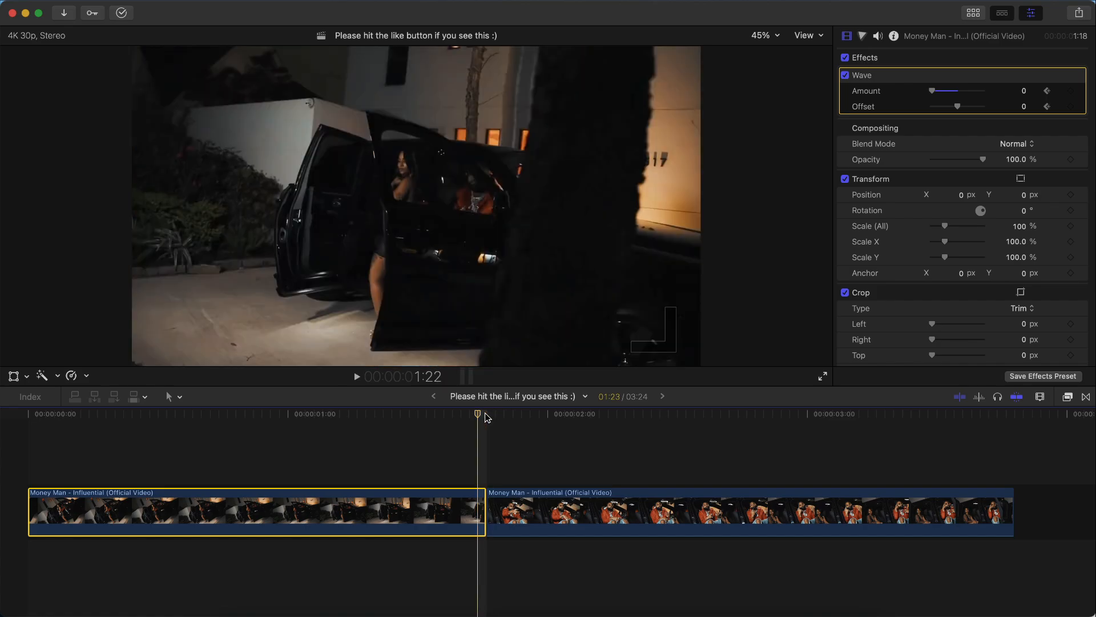
pyautogui.click(1025, 92)
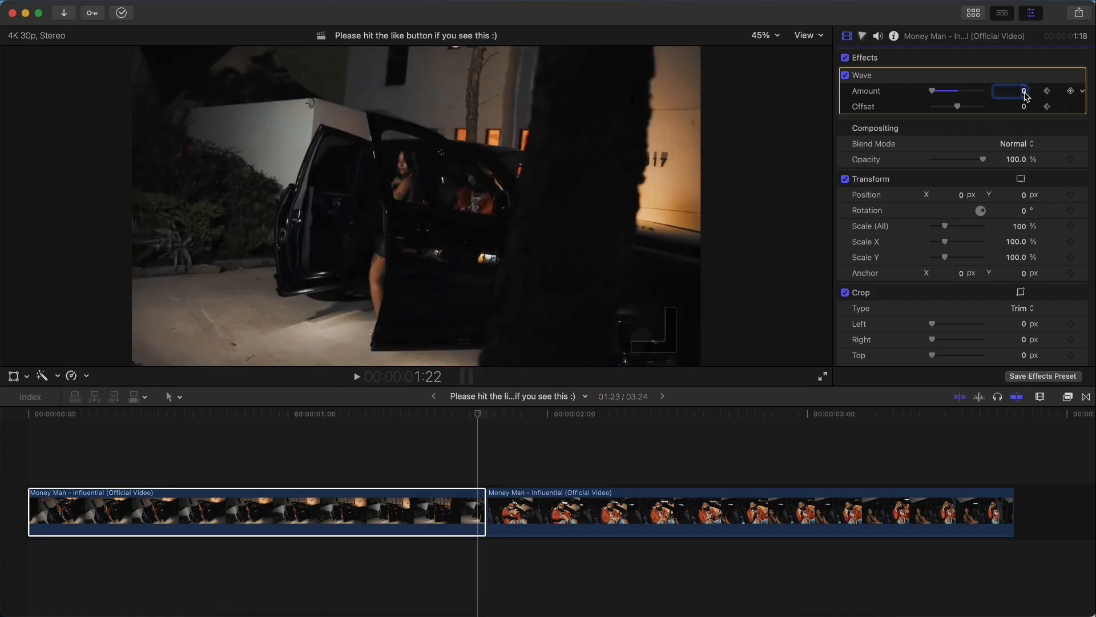
pyautogui.press('Return')
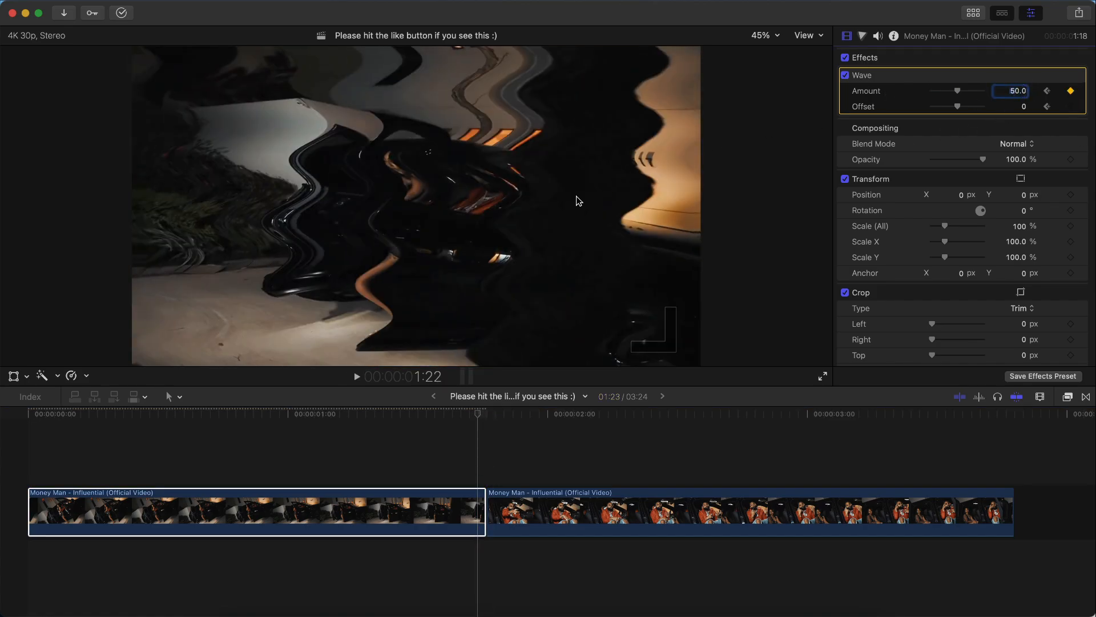
# Apply the Wave distortion effect to the second clip.
pyautogui.click(526, 507)
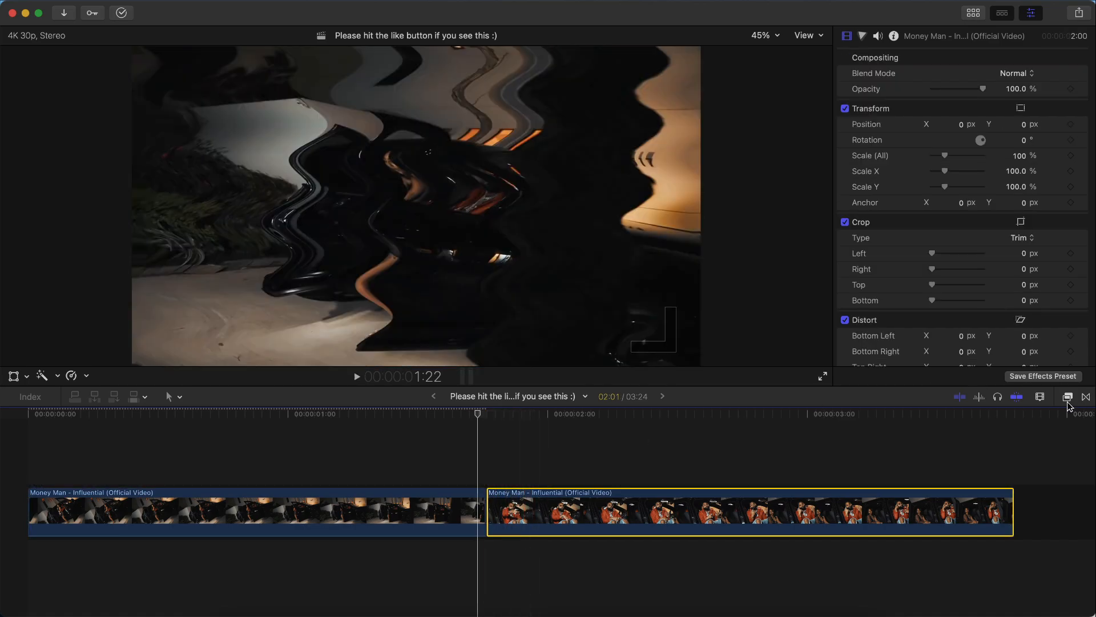
pyautogui.click(1067, 396)
pyautogui.click(831, 531)
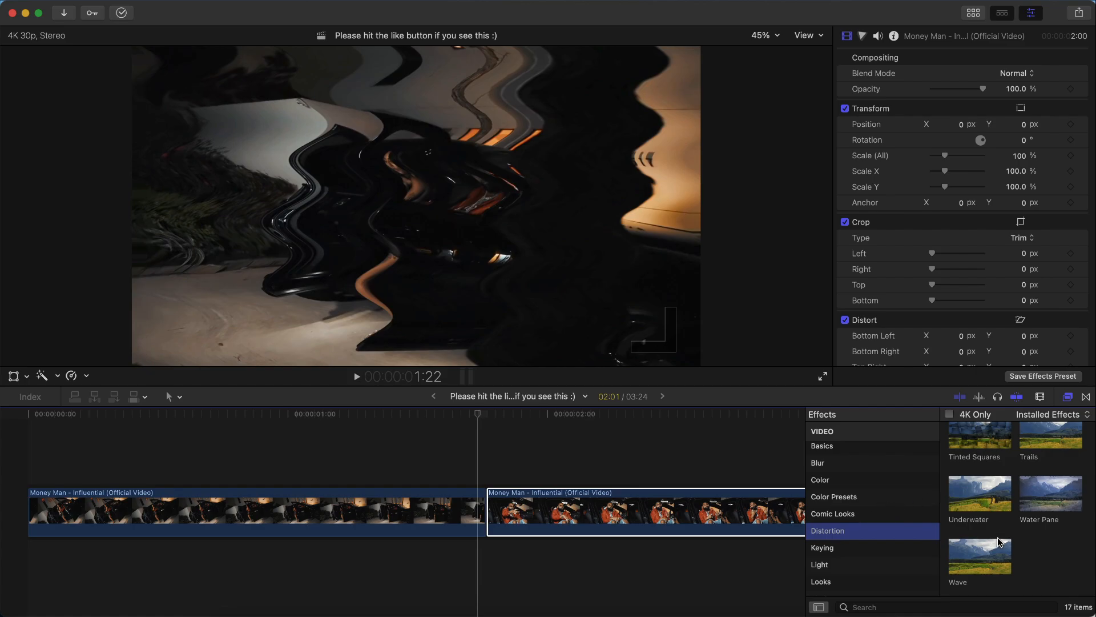
pyautogui.moveTo(985, 564); pyautogui.dragTo(691, 521)
pyautogui.click(1069, 396)
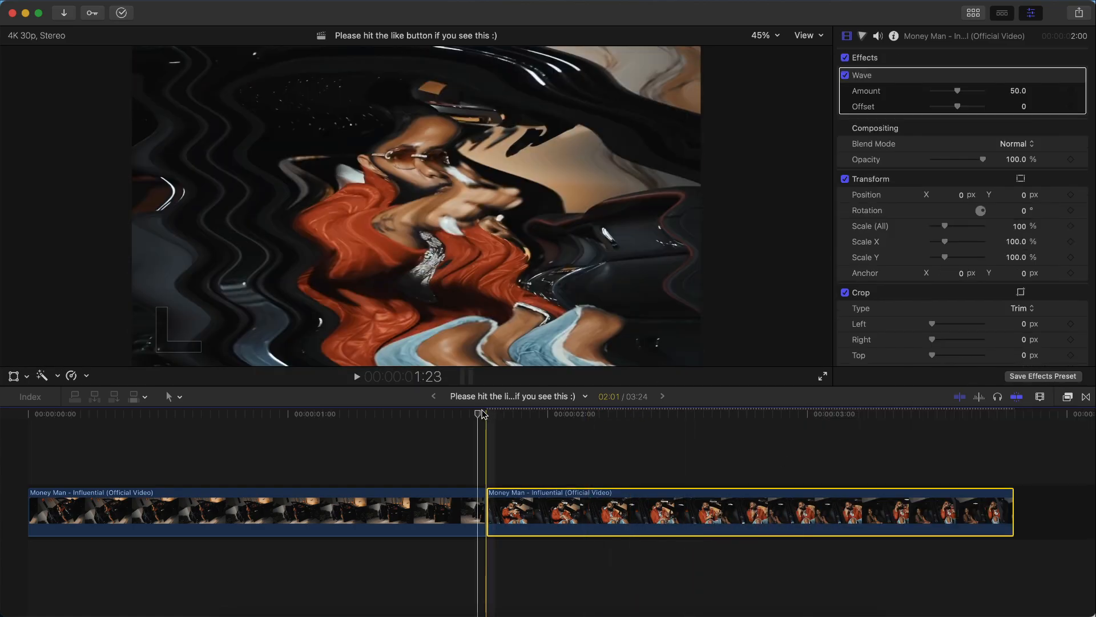
# Keyframe the second clip's Wave Amount and Offset on its first frame and set the Amount to 0 ten frames further on, at 2:03.
pyautogui.click(487, 415)
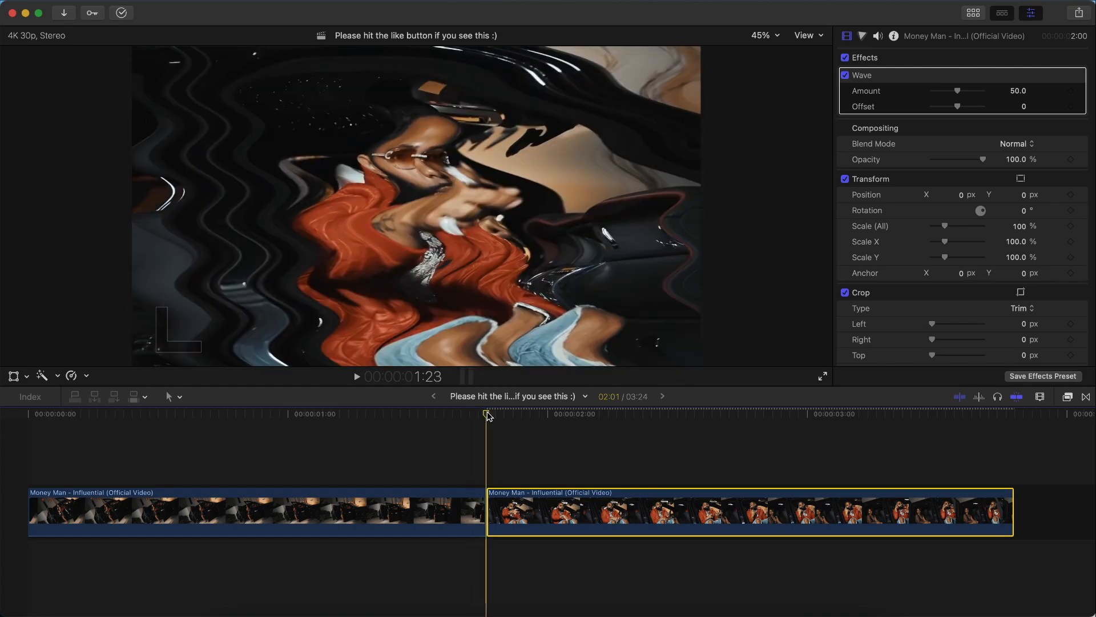
pyautogui.click(1071, 106)
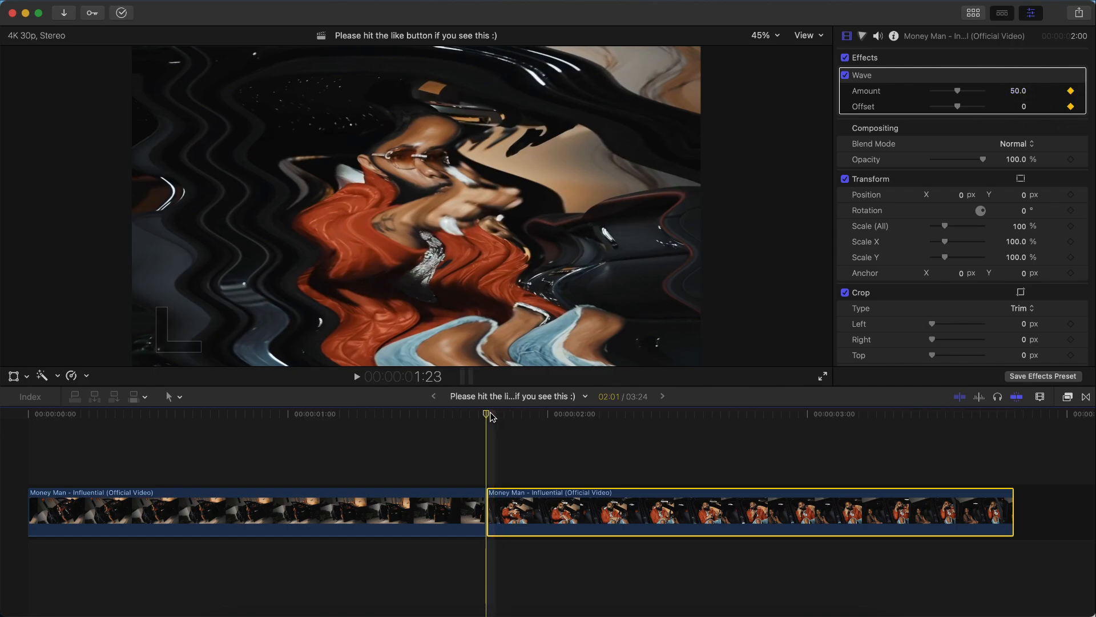
pyautogui.hotkey('shift', 'Right')
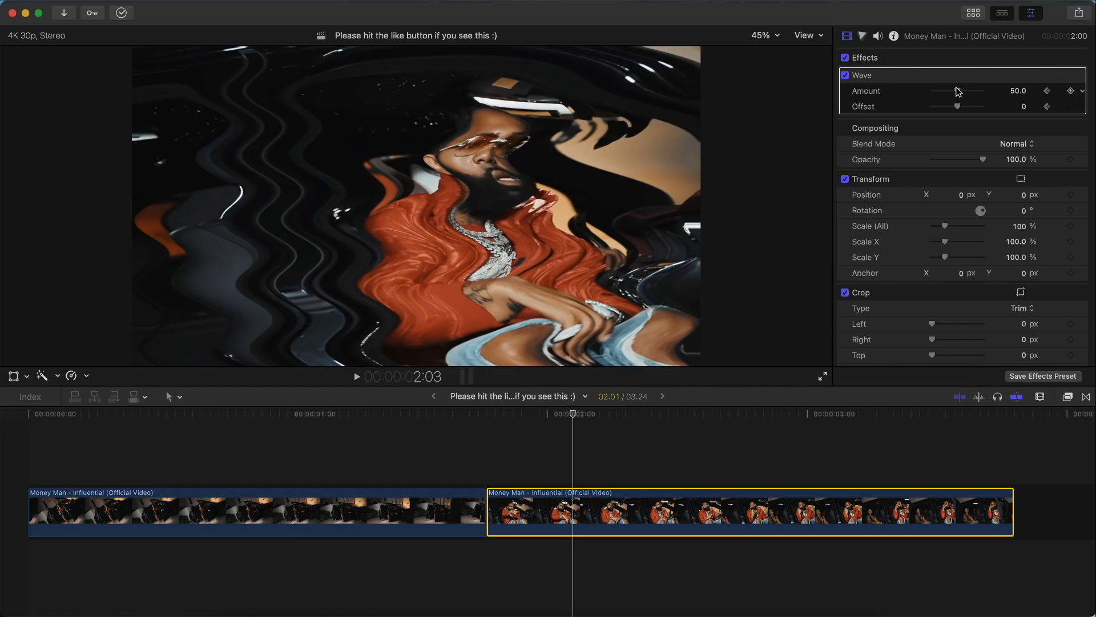
pyautogui.moveTo(957, 92); pyautogui.dragTo(862, 91)
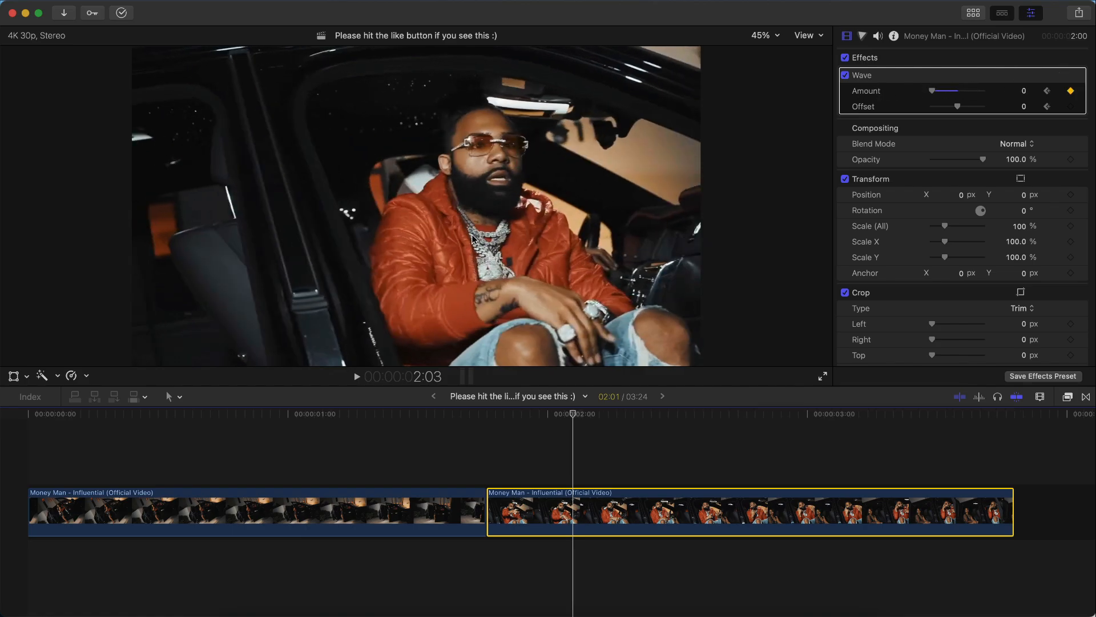
# Play the sequence repeatedly from the start to review the wave transition across the cut.
pyautogui.press('Home')
pyautogui.press('space')
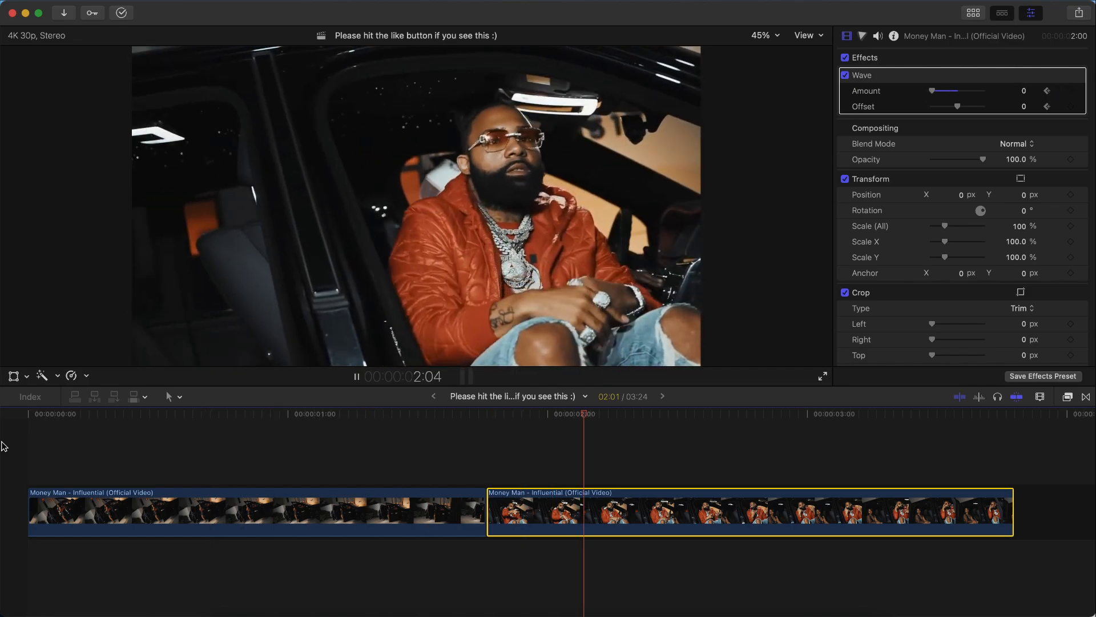
pyautogui.press('space')
pyautogui.press('space')
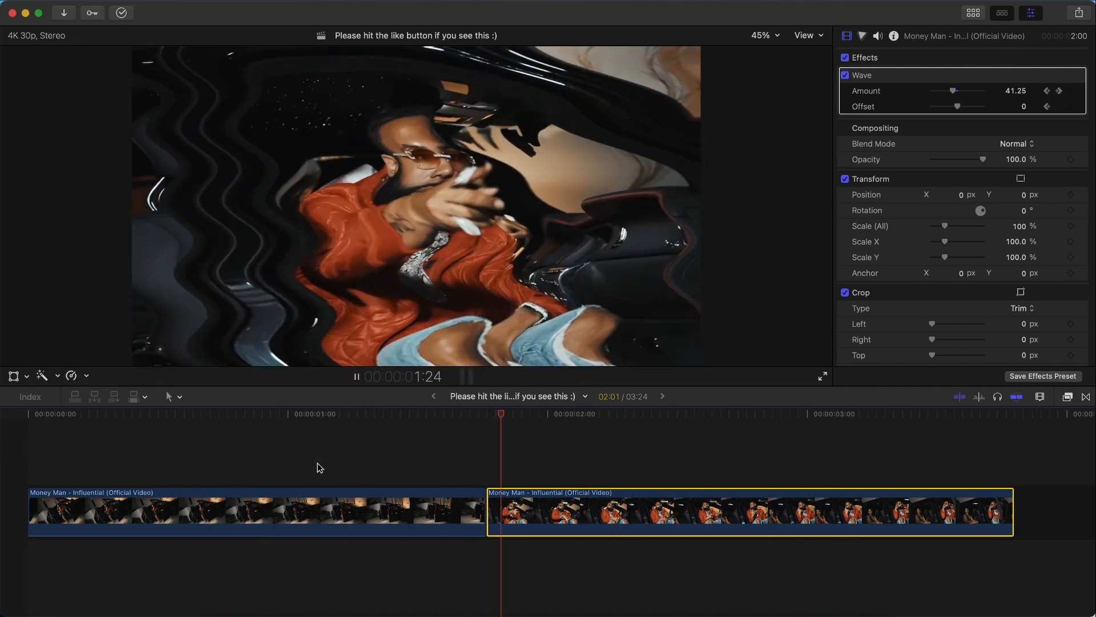
pyautogui.press('space')
pyautogui.press('space')
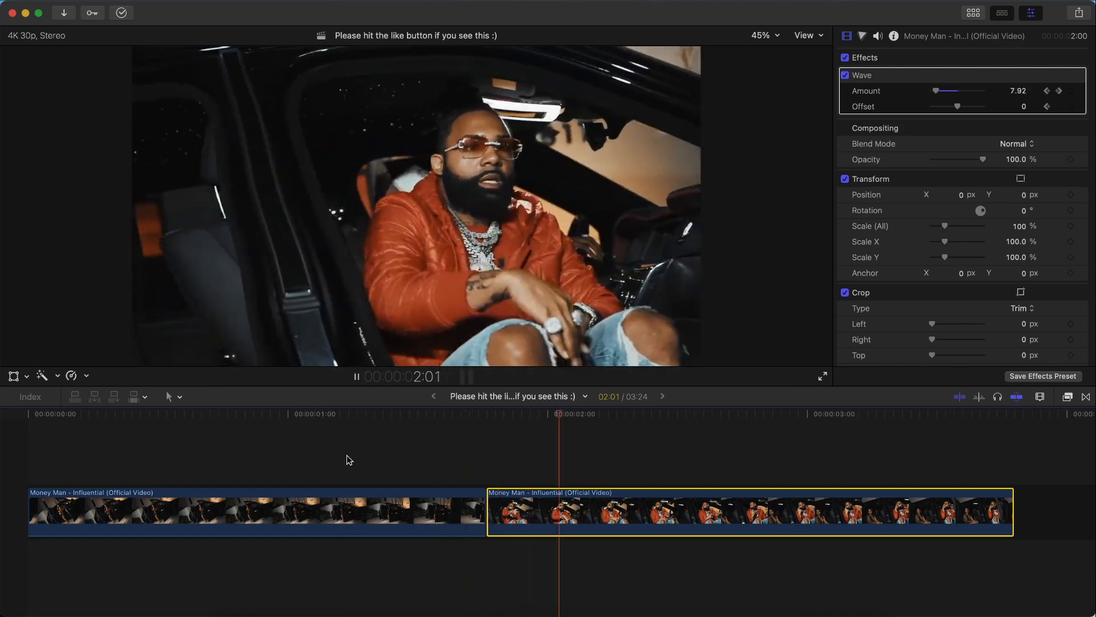
pyautogui.press('space')
pyautogui.press('space')
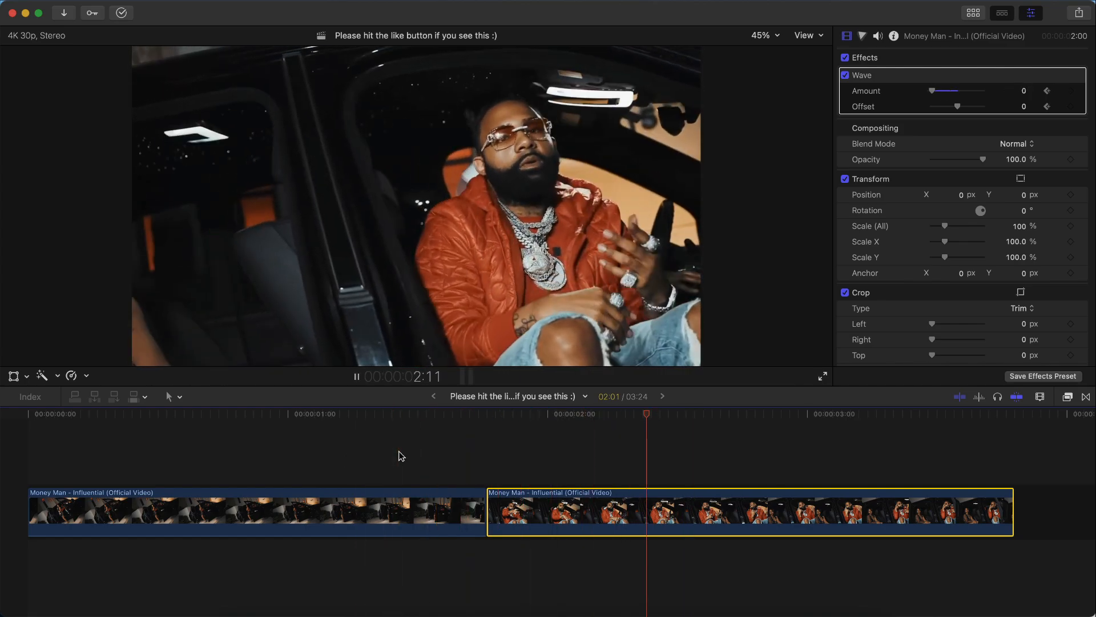
pyautogui.press('space')
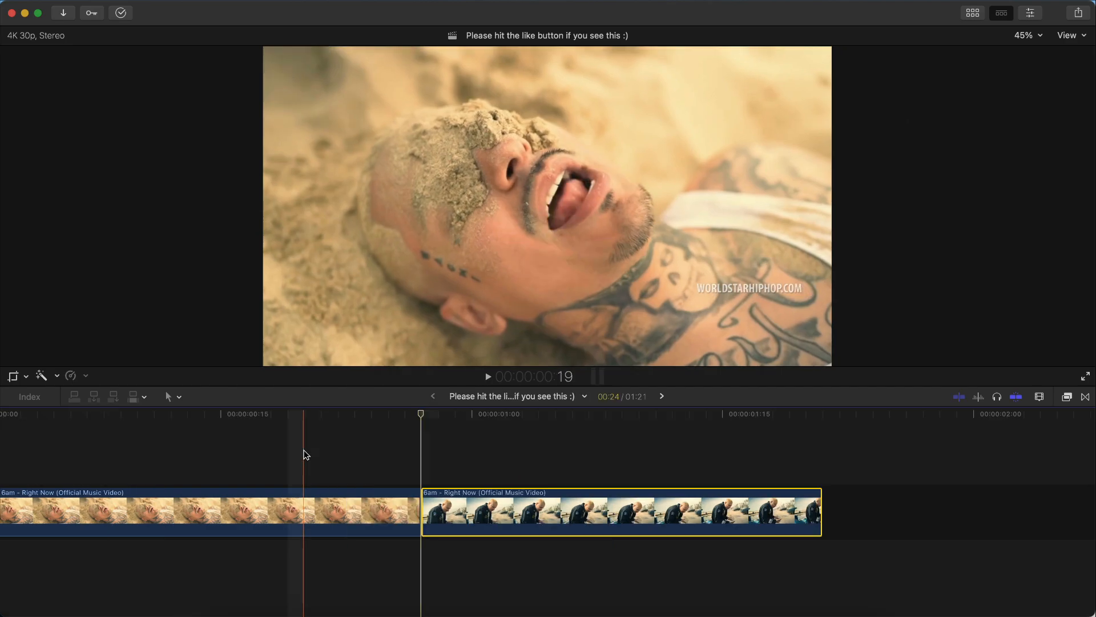
# Add a freeze frame at the first frame of the second clip and play back the sequence.
pyautogui.press('l')
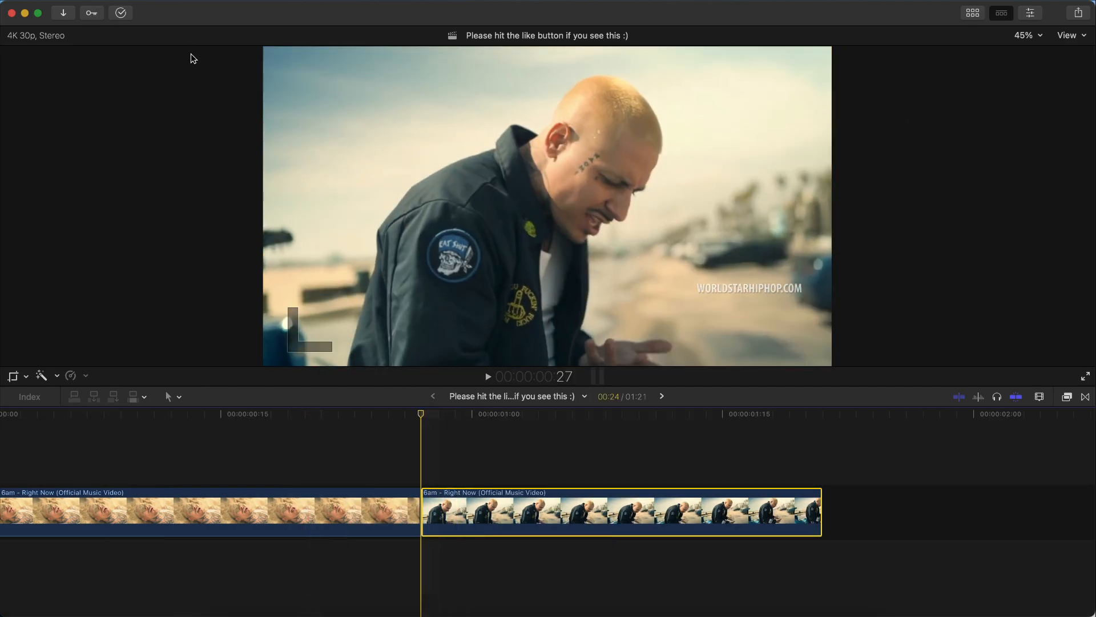
pyautogui.click(135, 0)
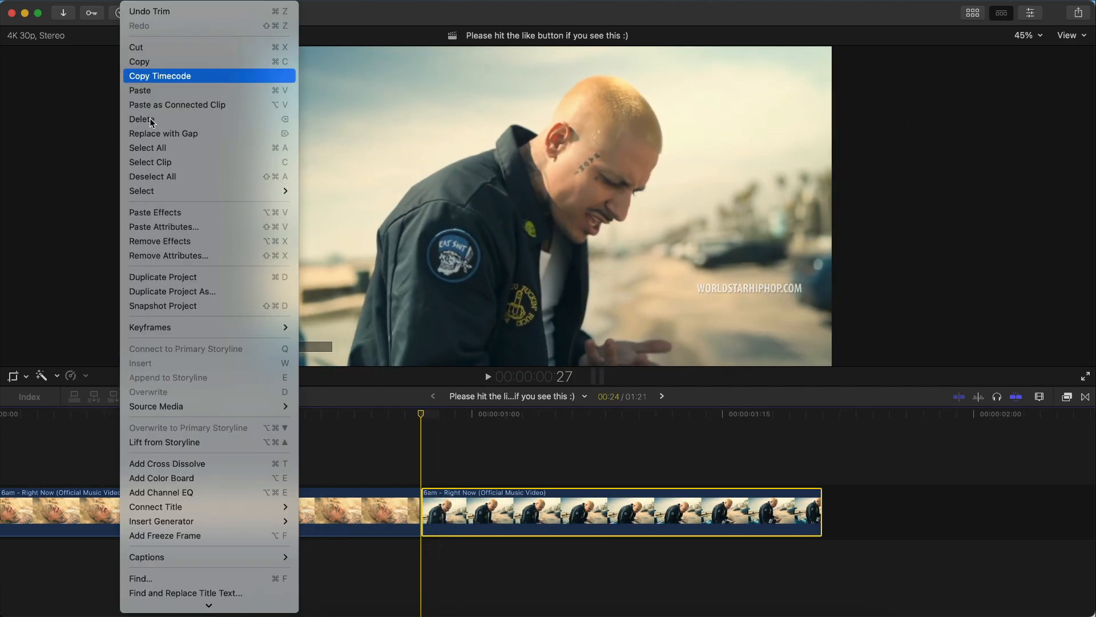
pyautogui.click(162, 535)
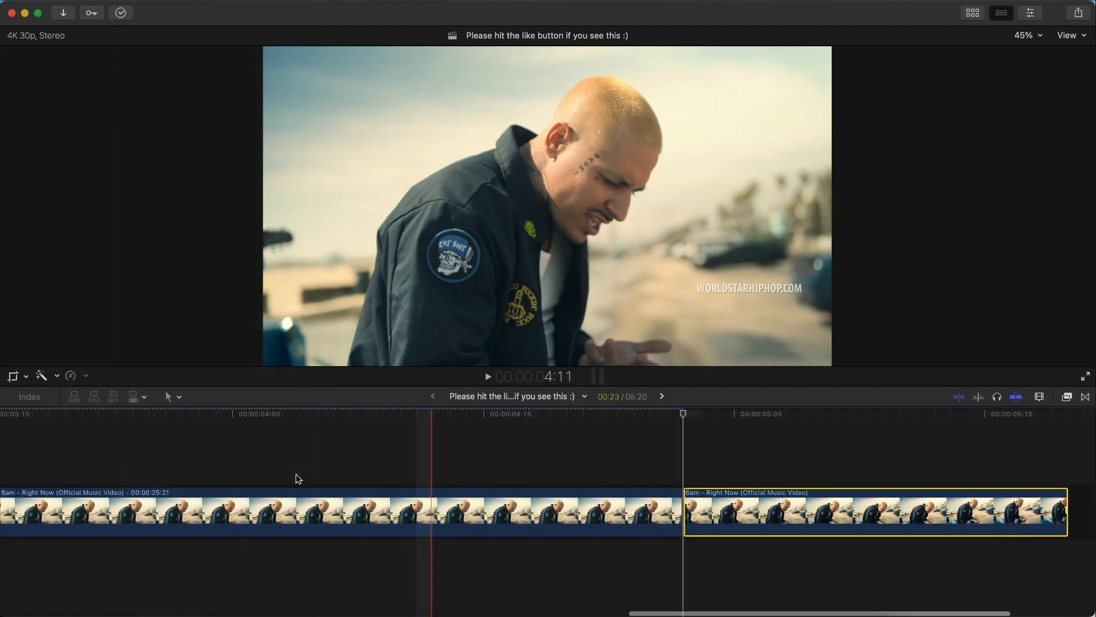
pyautogui.hscroll(-3, 297, 478)
pyautogui.click(204, 463)
pyautogui.press('space')
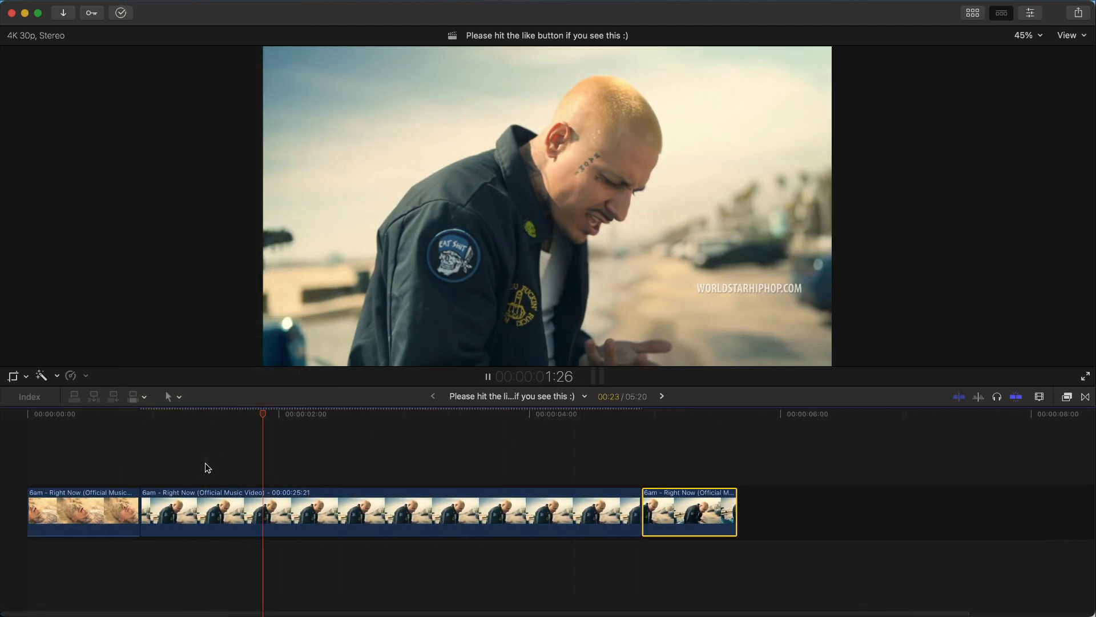
pyautogui.press('space')
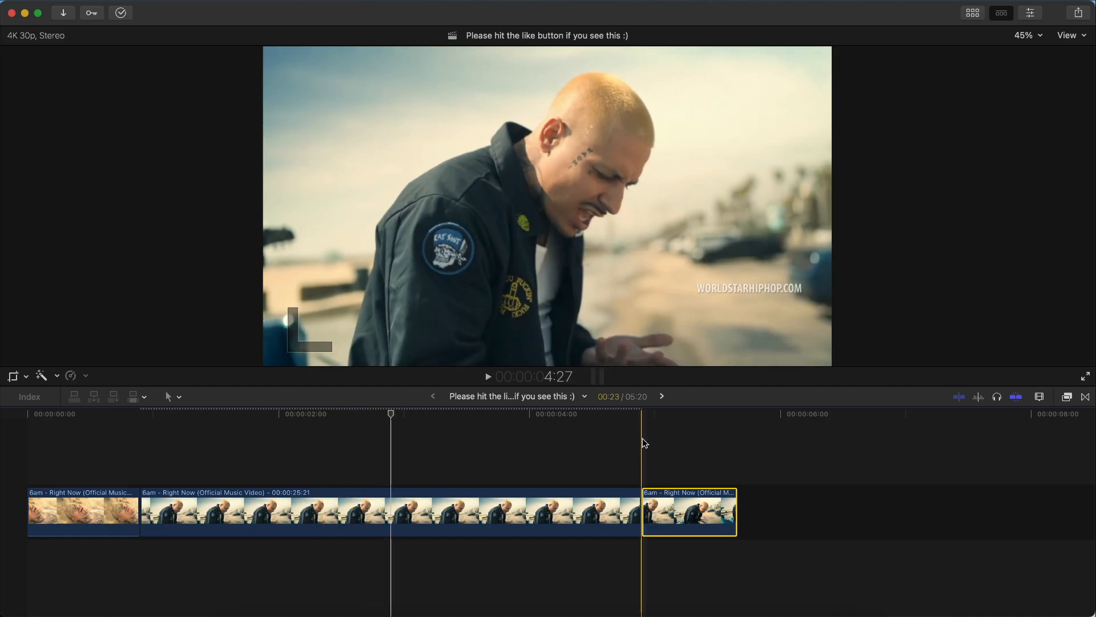
# Shorten the freeze frame clip to 1:07 by trimming its end and play it back.
pyautogui.moveTo(641, 501); pyautogui.dragTo(292, 501)
pyautogui.press('super+equal')
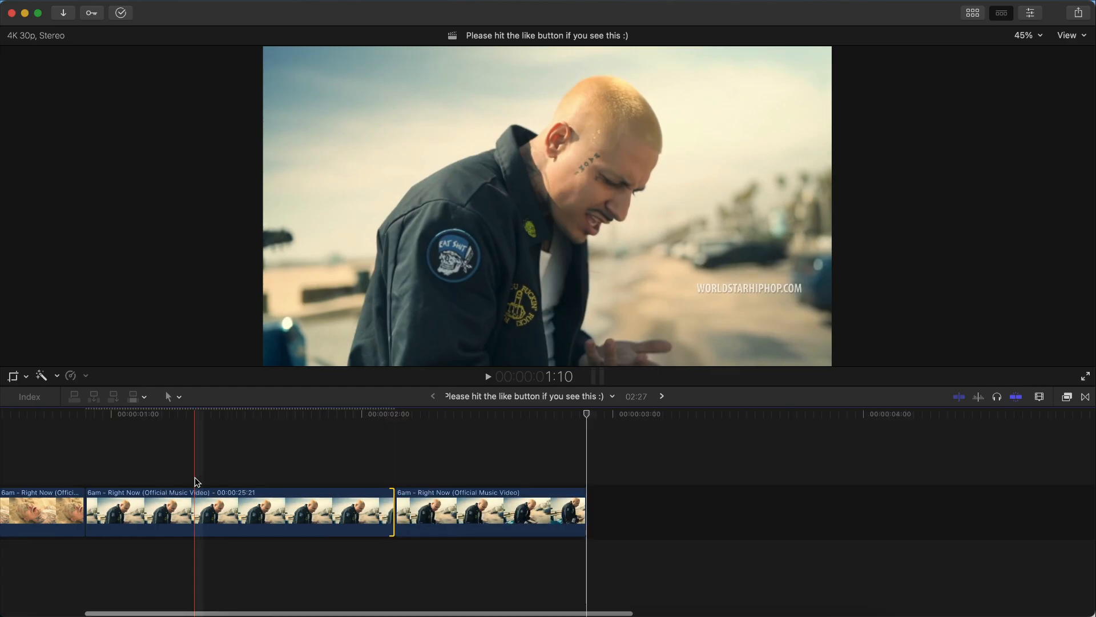
pyautogui.click(275, 490)
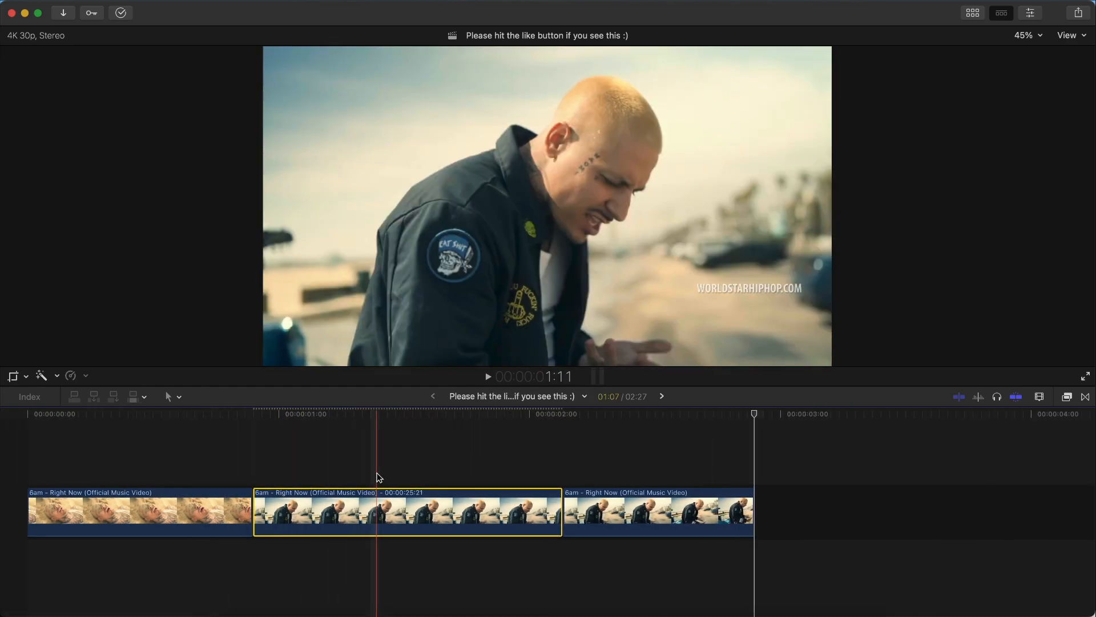
pyautogui.press('space')
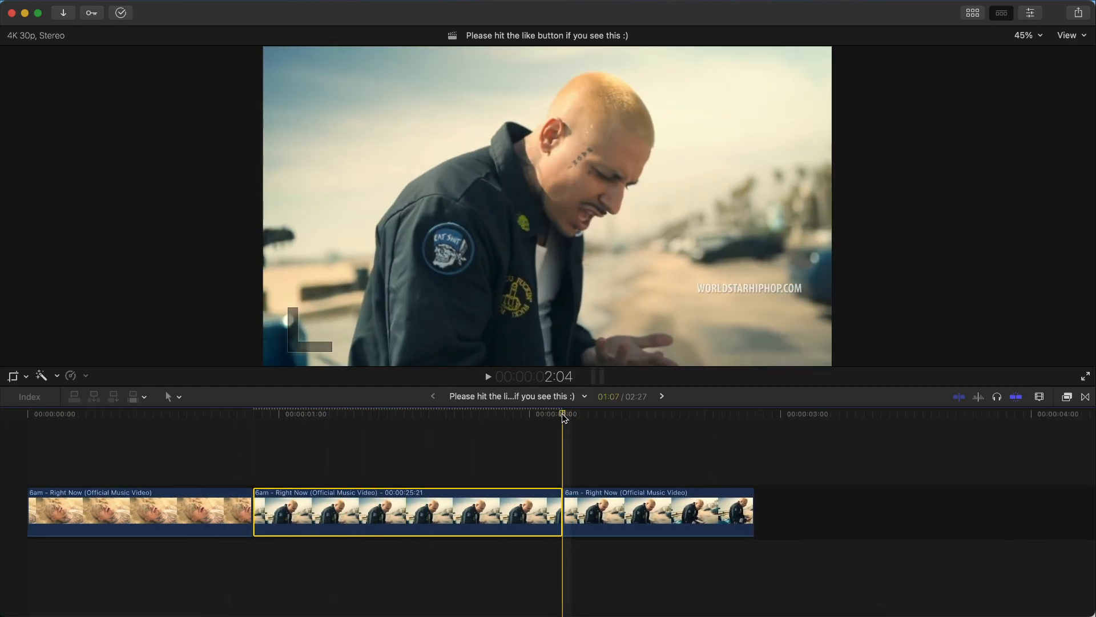
# Apply the Draw Mask effect to the freeze frame clip.
pyautogui.click(1067, 396)
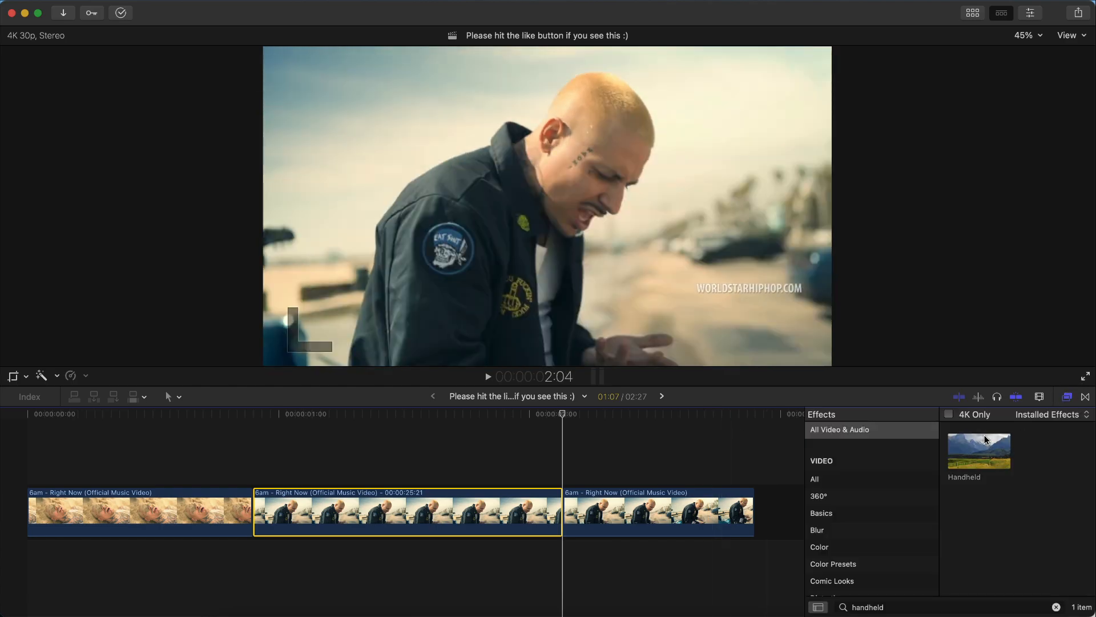
pyautogui.scroll(-5, 838, 557)
pyautogui.click(828, 505)
pyautogui.moveTo(979, 452)
pyautogui.mouseDown()
pyautogui.moveTo(822, 451)
pyautogui.moveTo(437, 498)
pyautogui.mouseUp()
pyautogui.click(1069, 398)
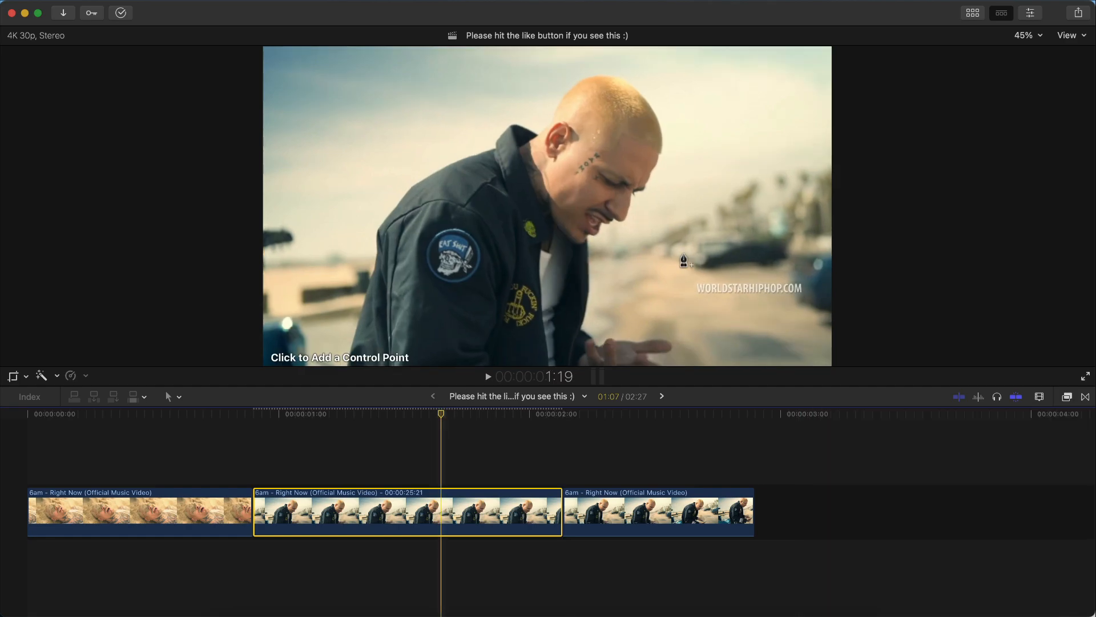
# Draw a closed, curved mask around the round patch on the jacket sleeve, viewing the image at 100%.
pyautogui.click(1026, 34)
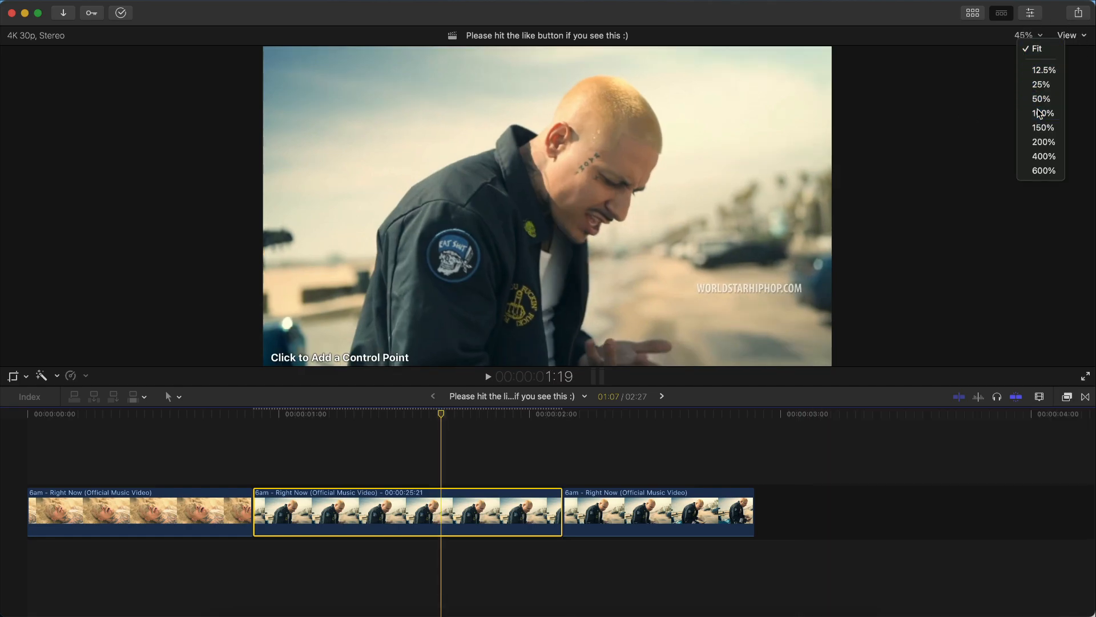
pyautogui.click(1042, 112)
pyautogui.moveTo(1066, 200); pyautogui.dragTo(1052, 199)
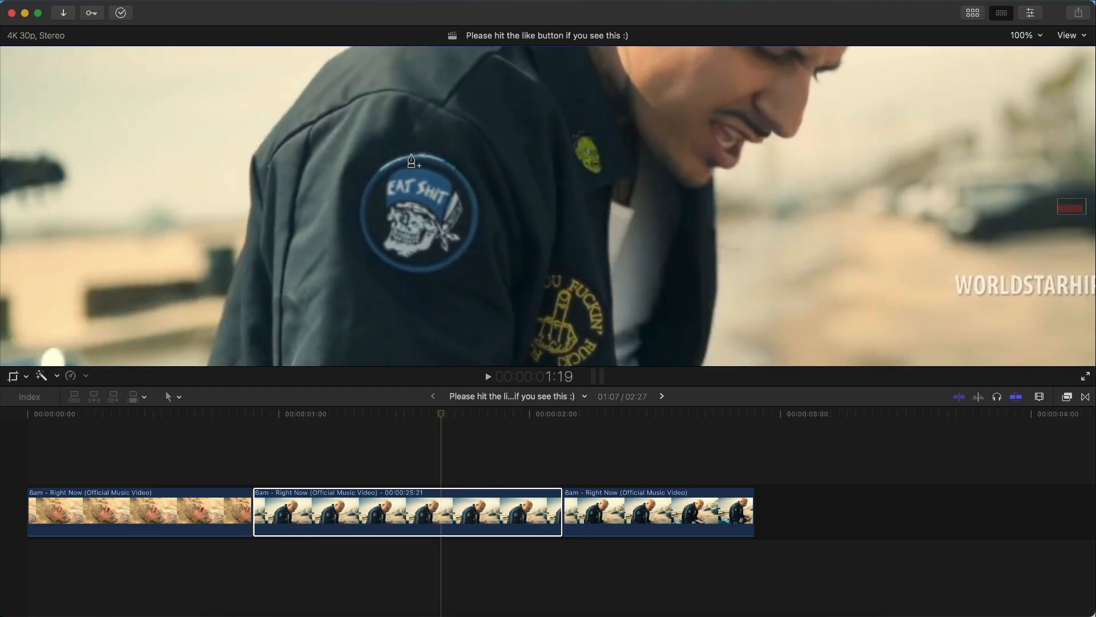
pyautogui.moveTo(426, 165); pyautogui.dragTo(439, 165)
pyautogui.moveTo(367, 197); pyautogui.dragTo(352, 229)
pyautogui.moveTo(400, 263); pyautogui.dragTo(426, 270)
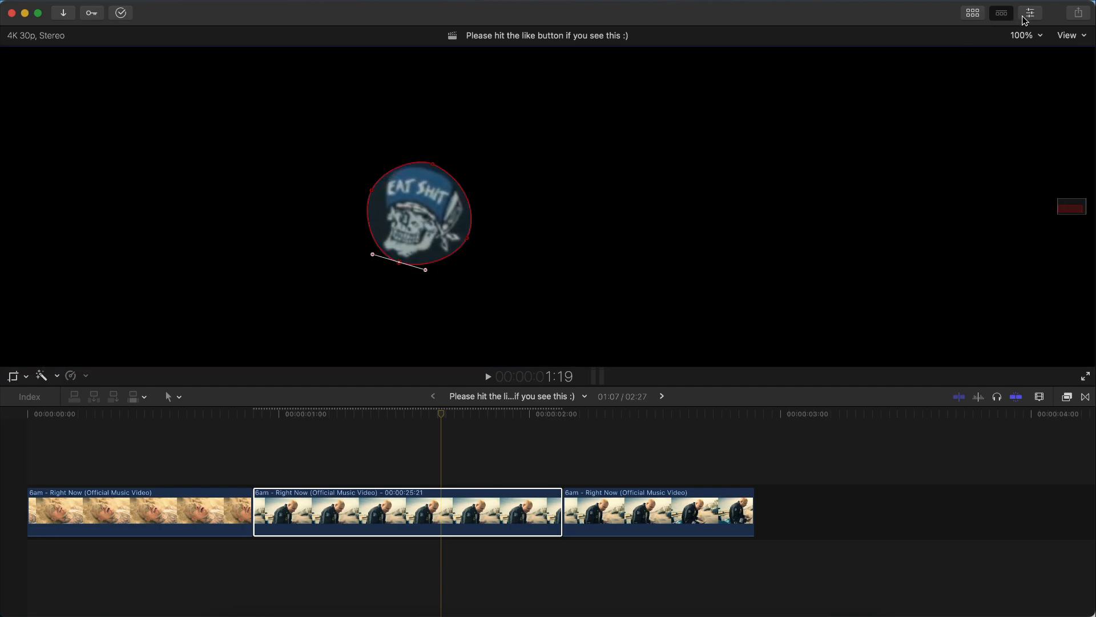
# Fit the whole frame in view and invert the Draw Mask so the patch area is cut out.
pyautogui.click(1024, 17)
pyautogui.click(763, 35)
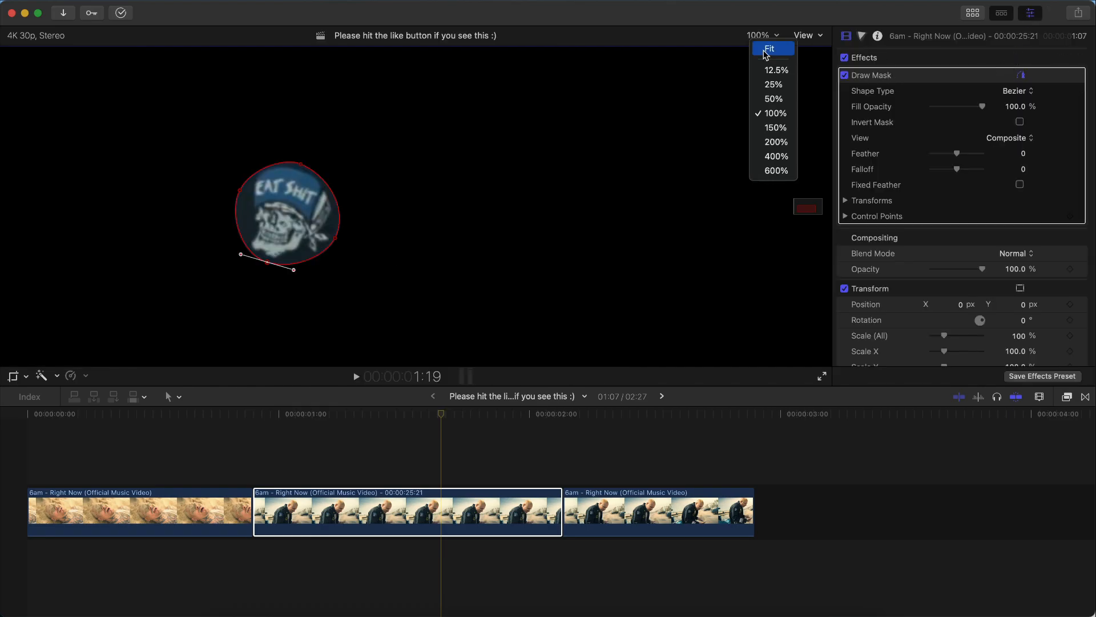
pyautogui.click(767, 50)
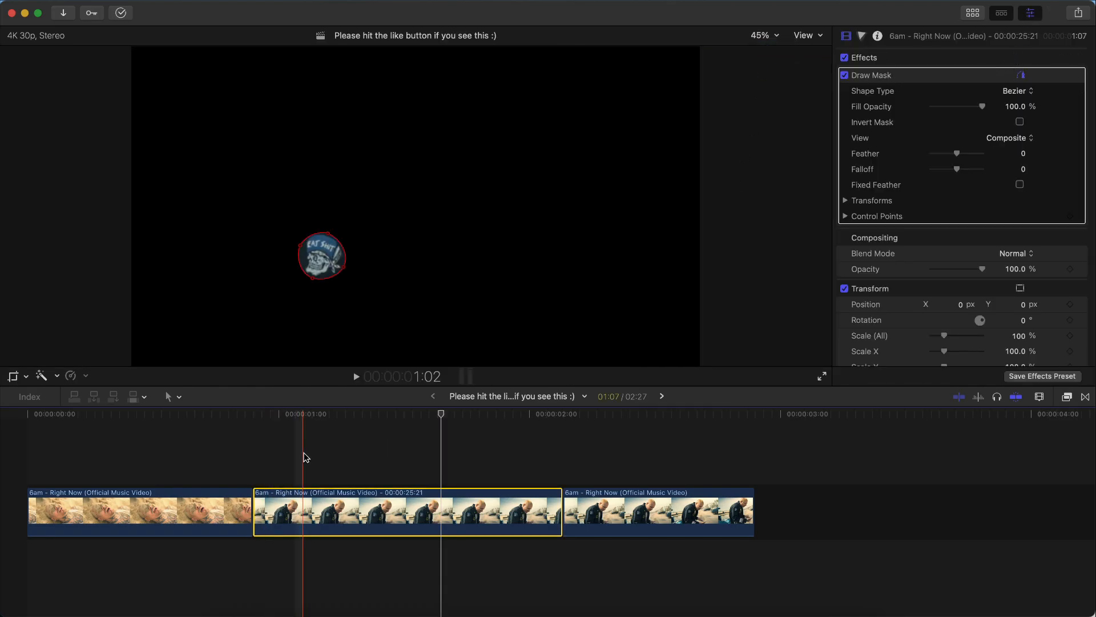
pyautogui.moveTo(336, 412); pyautogui.dragTo(462, 415)
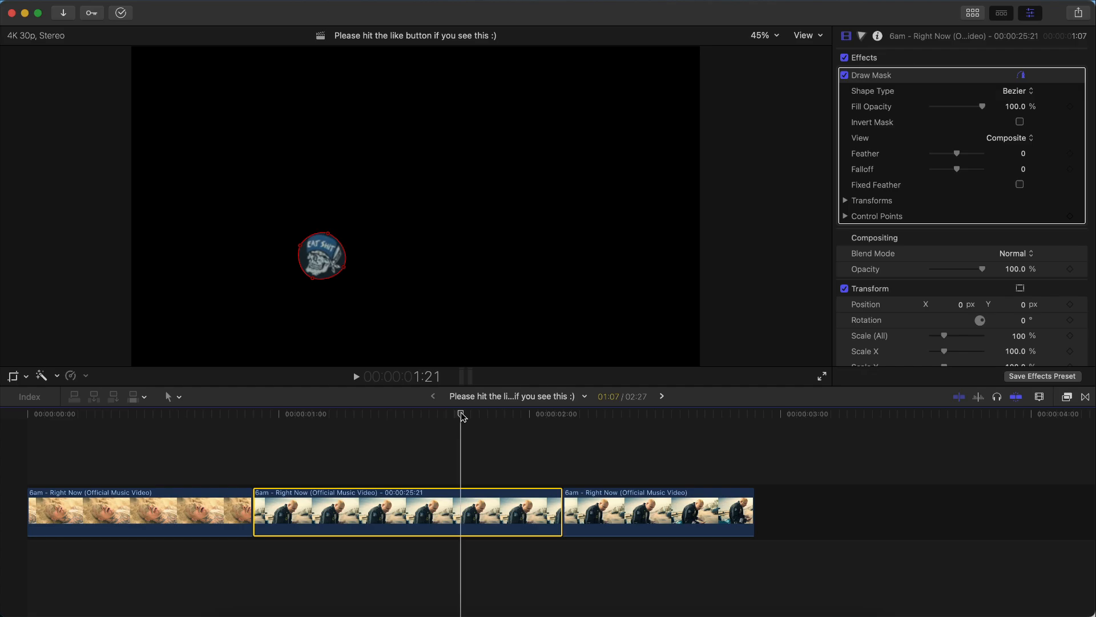
pyautogui.click(1021, 122)
pyautogui.click(811, 140)
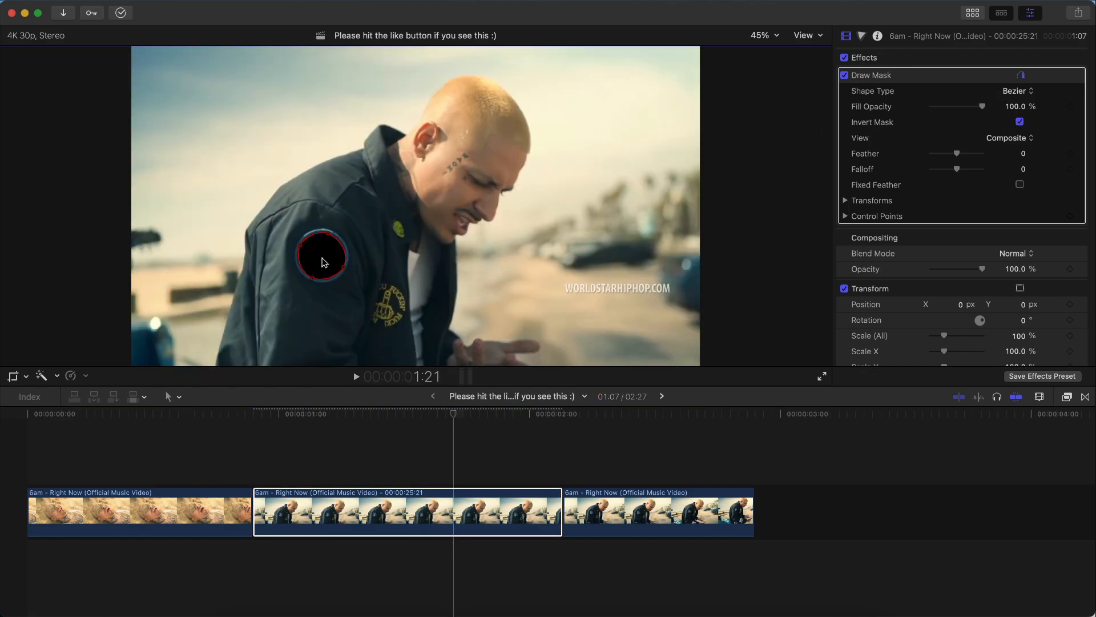
# Try placing the clip that follows the freeze frame underneath it and undo the move.
pyautogui.click(308, 411)
pyautogui.moveTo(624, 505); pyautogui.dragTo(381, 565)
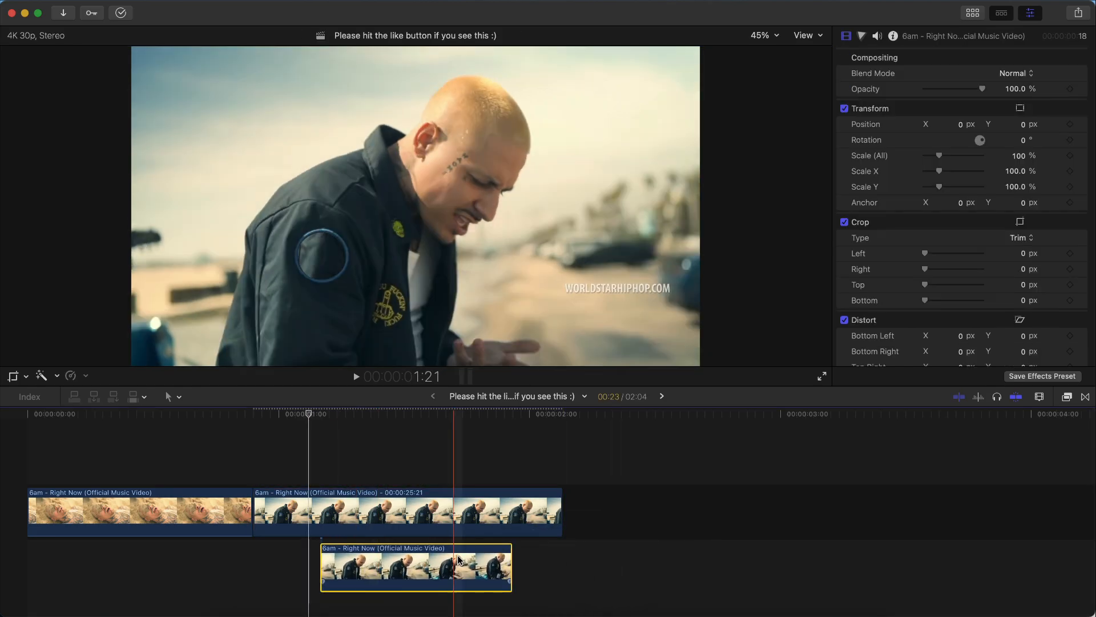
pyautogui.press('cmd+z')
pyautogui.click(380, 511)
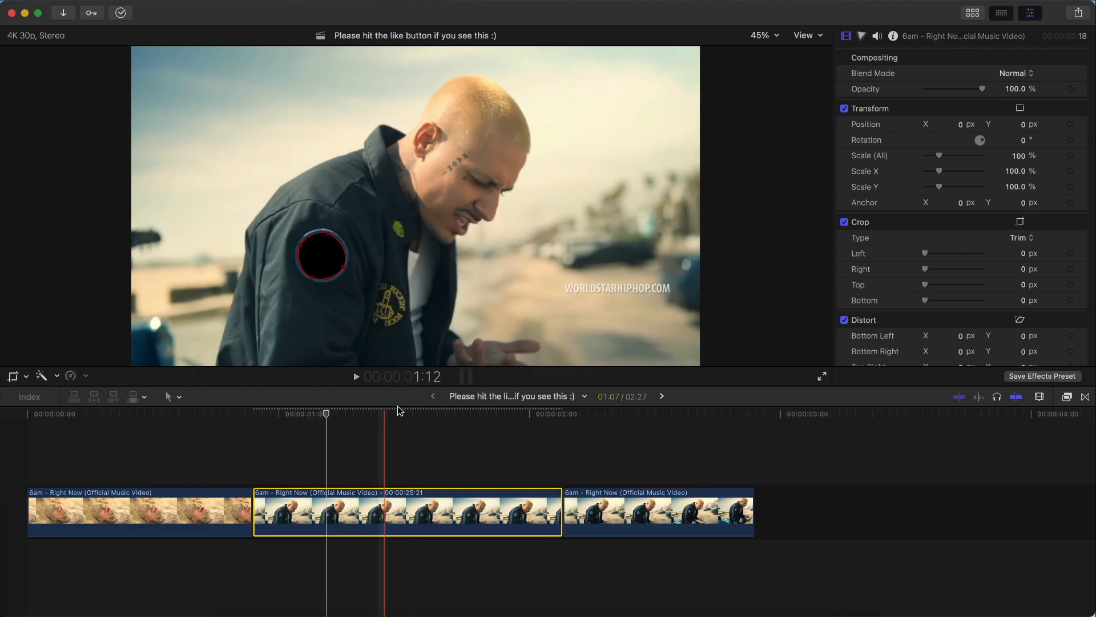
pyautogui.click(427, 413)
pyautogui.click(1011, 106)
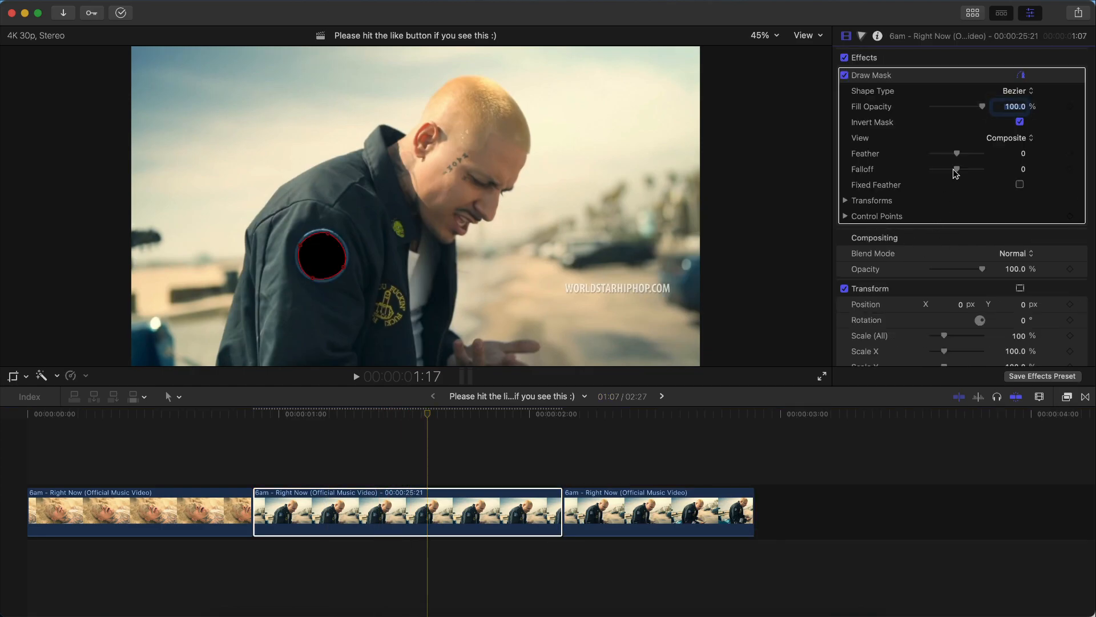
# Play the first clip and extend its end to a duration of 1:12.
pyautogui.click(232, 511)
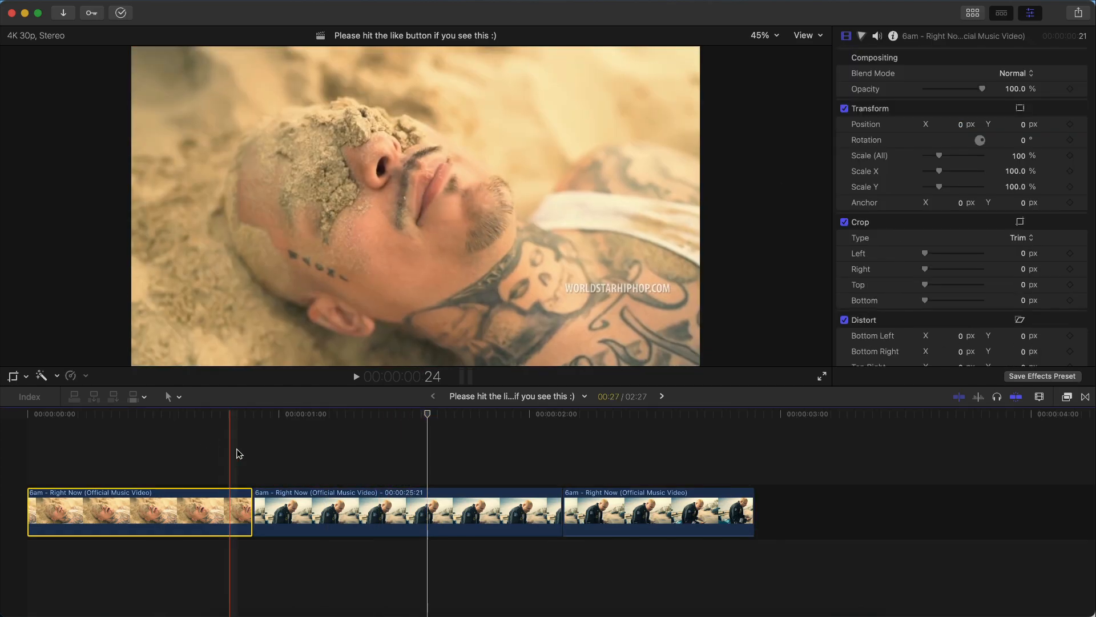
pyautogui.press('space')
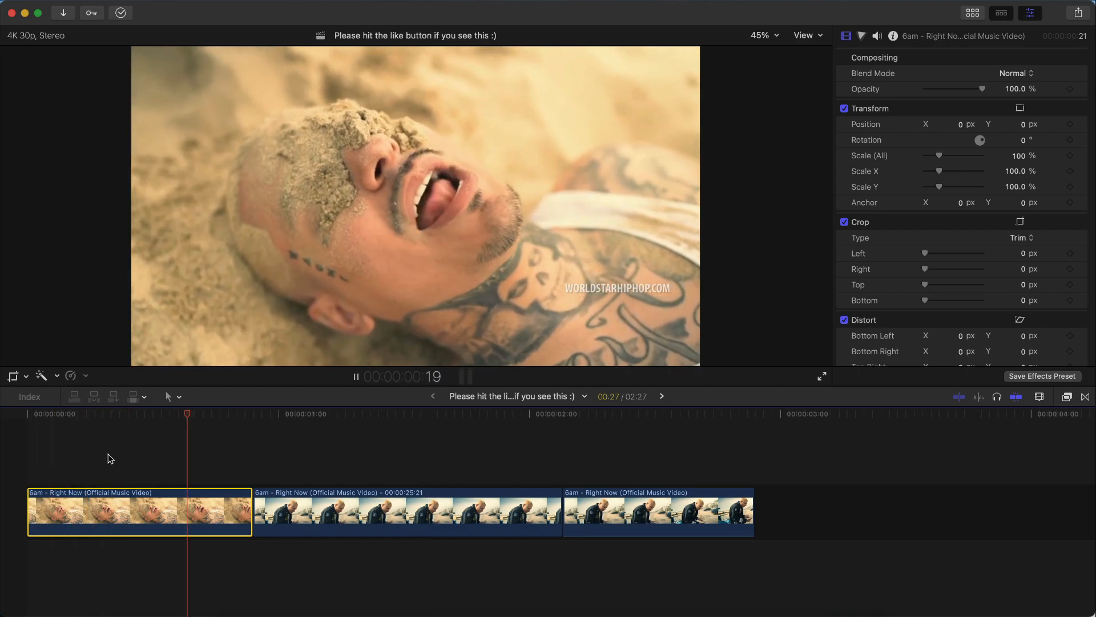
pyautogui.press('space')
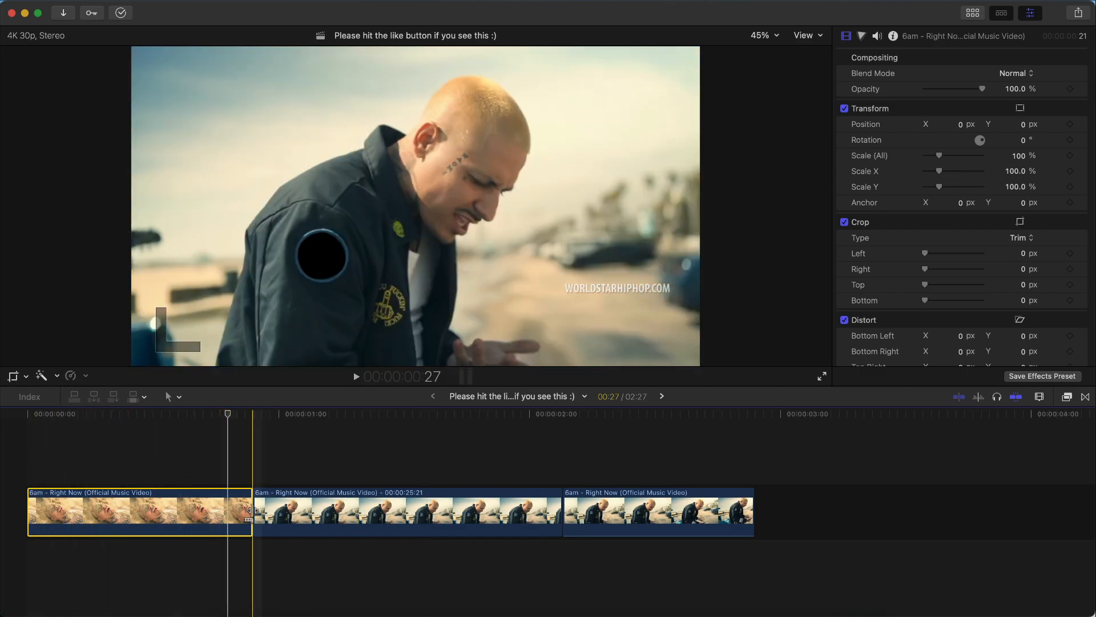
pyautogui.moveTo(252, 511); pyautogui.dragTo(366, 510)
pyautogui.moveTo(299, 507); pyautogui.dragTo(299, 507)
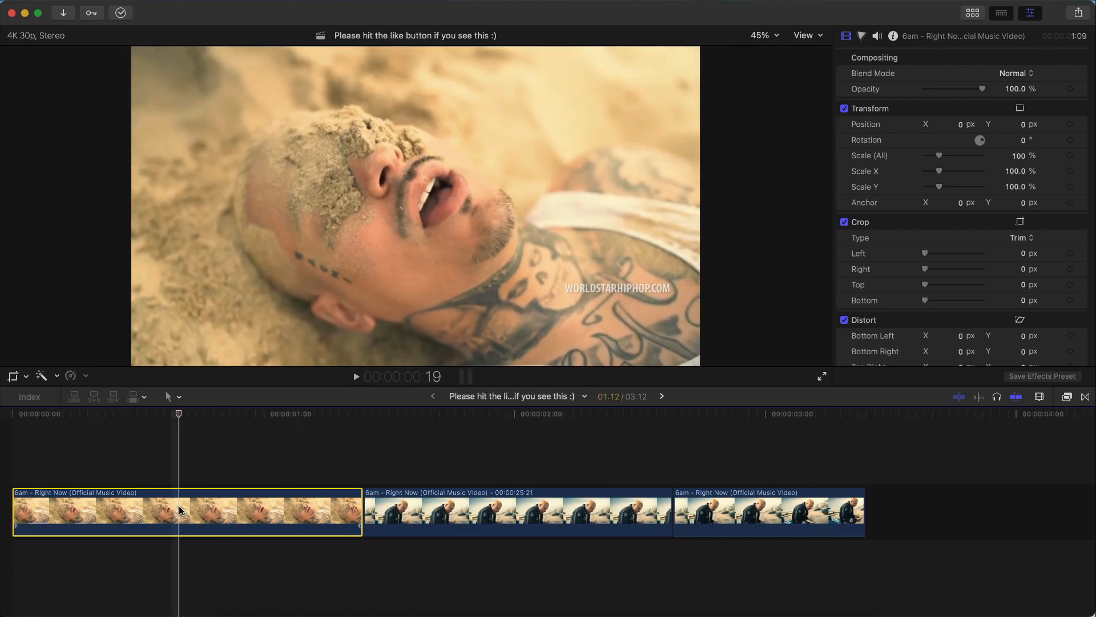
# Split the first clip at 0:19, attach its second part beneath the start of the freeze frame and play it back.
pyautogui.press('super+b')
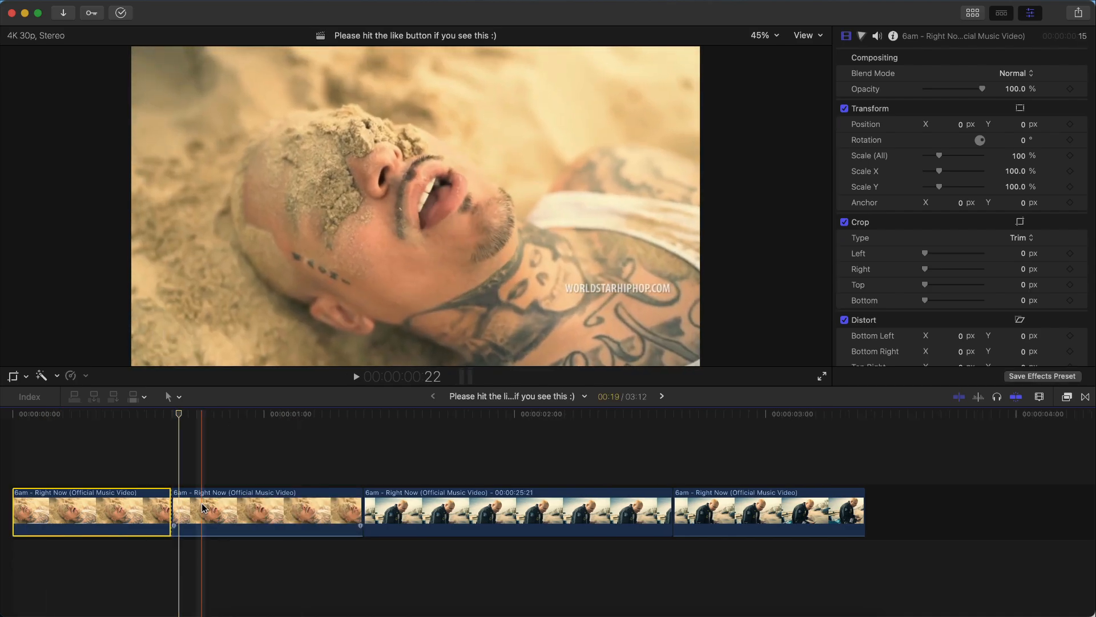
pyautogui.moveTo(179, 510); pyautogui.dragTo(198, 533)
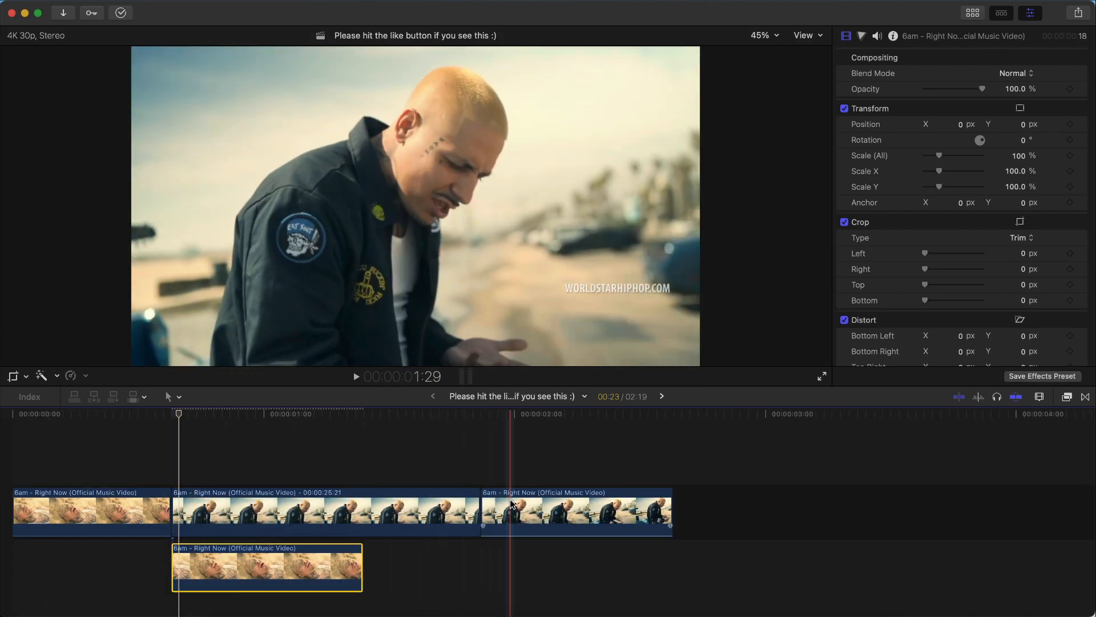
pyautogui.press('space')
pyautogui.press('space')
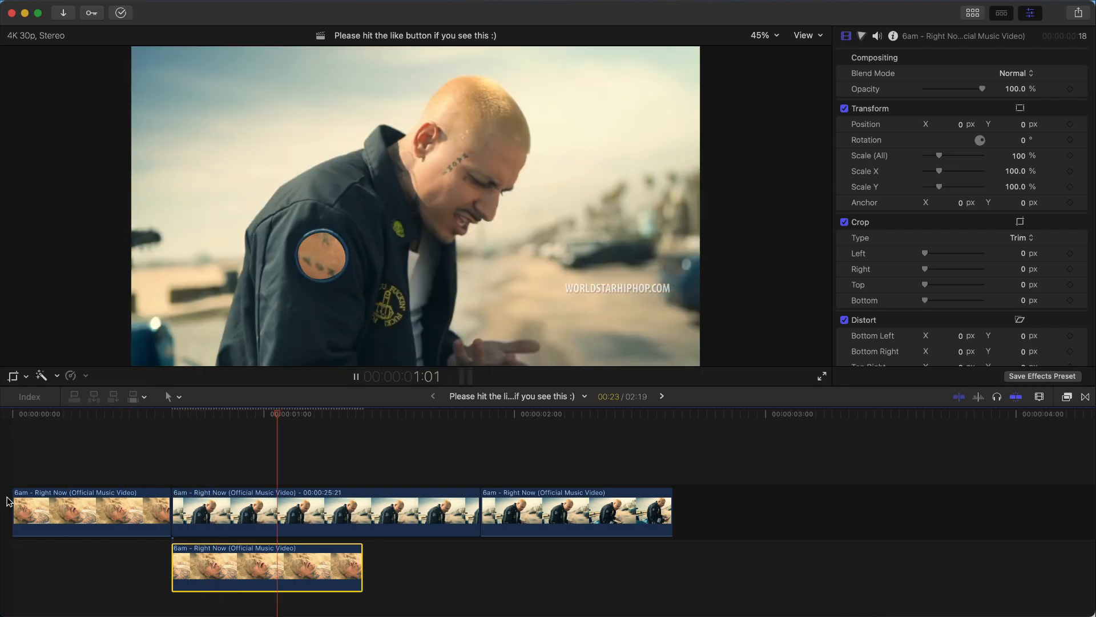
# Set the Feather of the freeze frame's Draw Mask to -51.
pyautogui.press('super+equal')
pyautogui.press('super+equal')
pyautogui.hscroll(2, 365, 494)
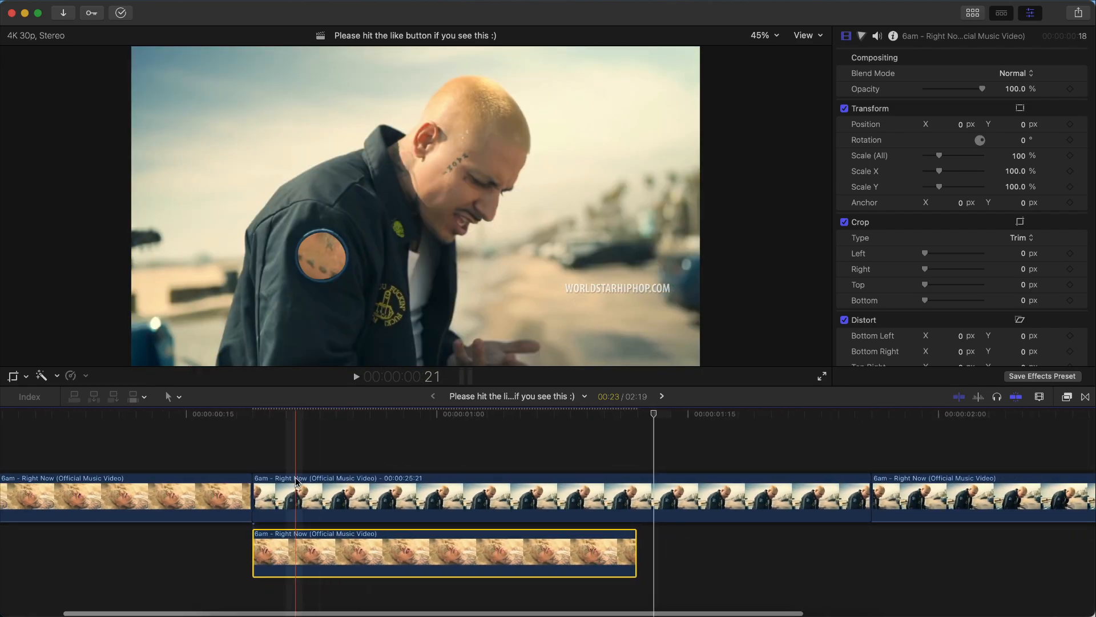
pyautogui.click(295, 492)
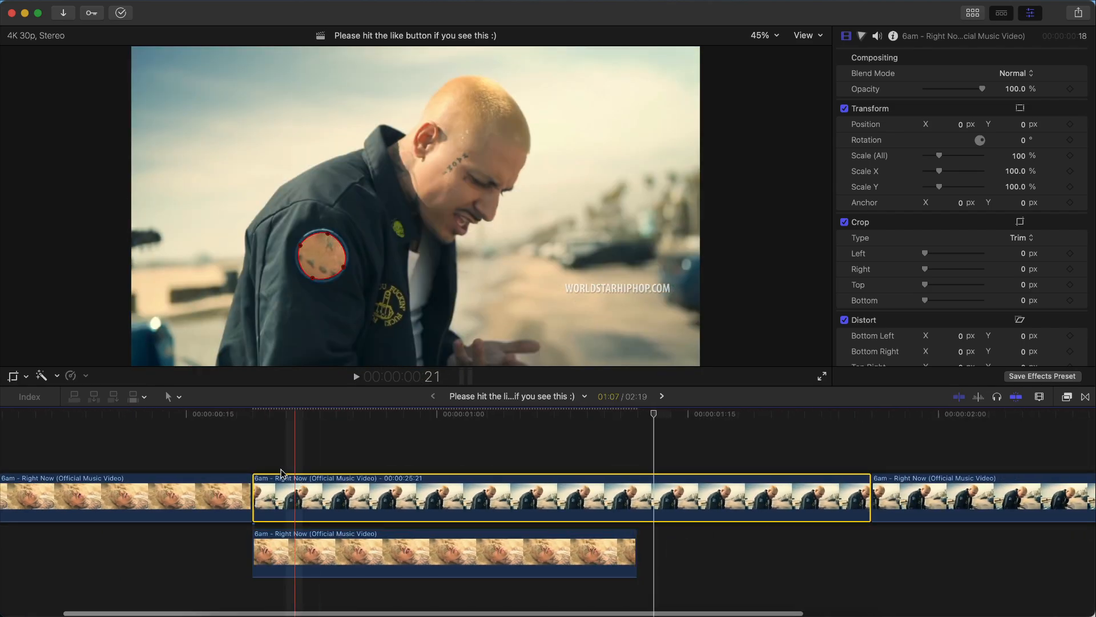
pyautogui.click(280, 413)
pyautogui.press('v')
pyautogui.press('v')
pyautogui.moveTo(957, 153); pyautogui.dragTo(922, 154)
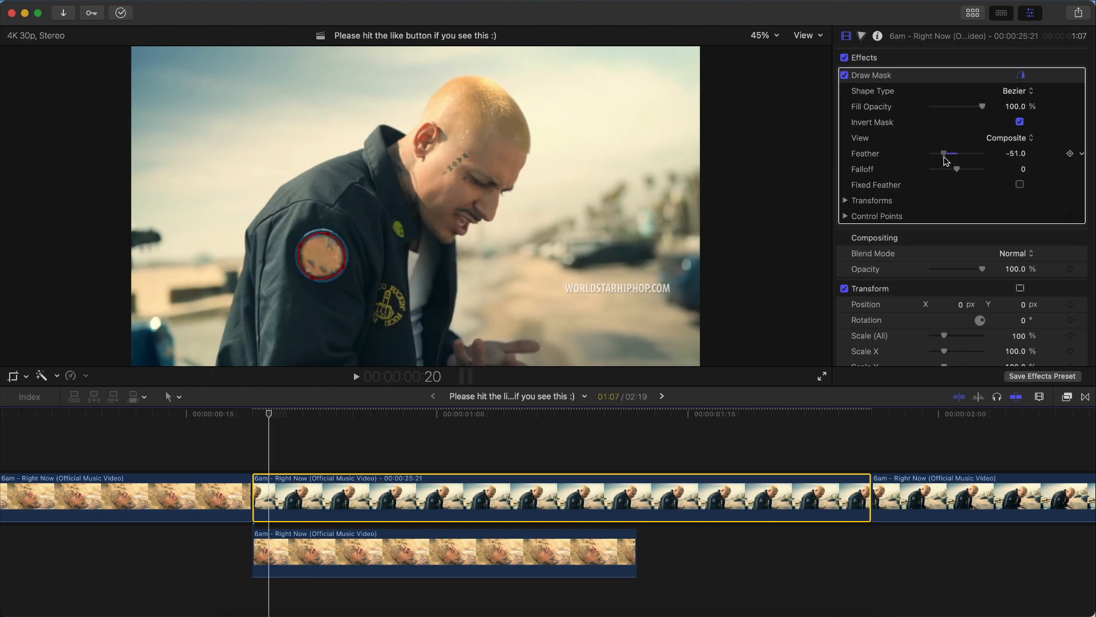
pyautogui.click(335, 258)
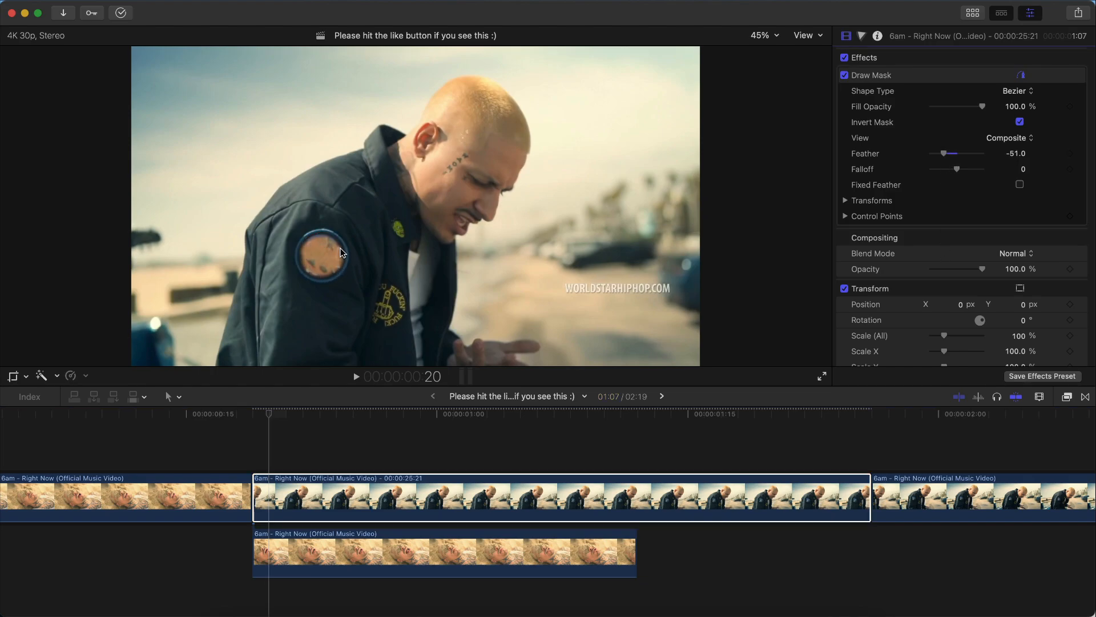
# Go to the first frame of the freeze frame and switch its crop mode to Ken Burns.
pyautogui.moveTo(271, 413); pyautogui.dragTo(258, 414)
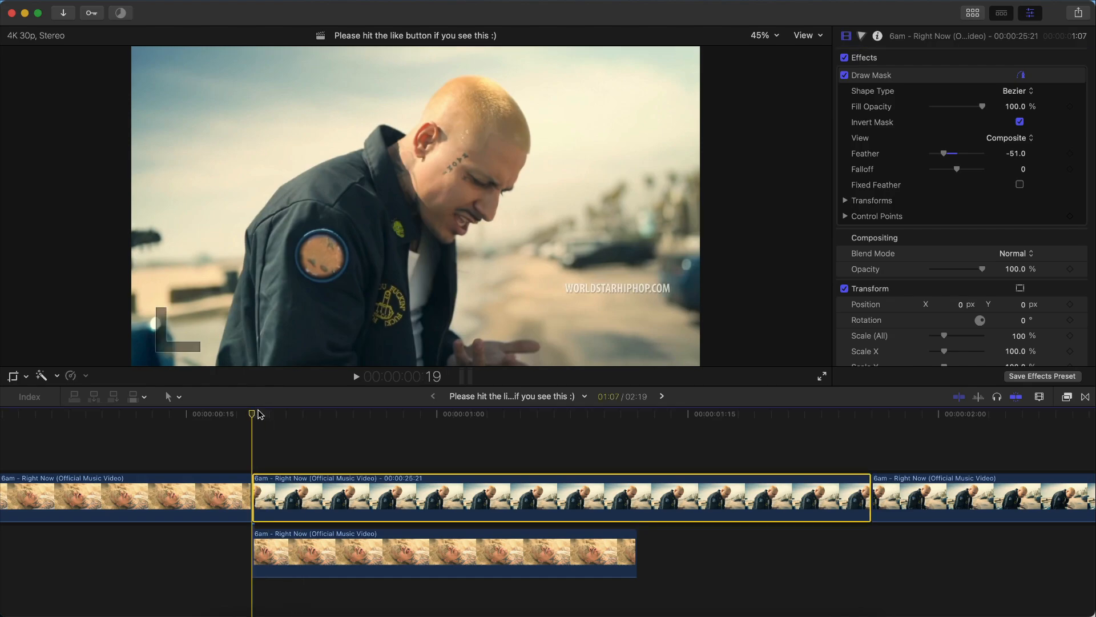
pyautogui.click(27, 376)
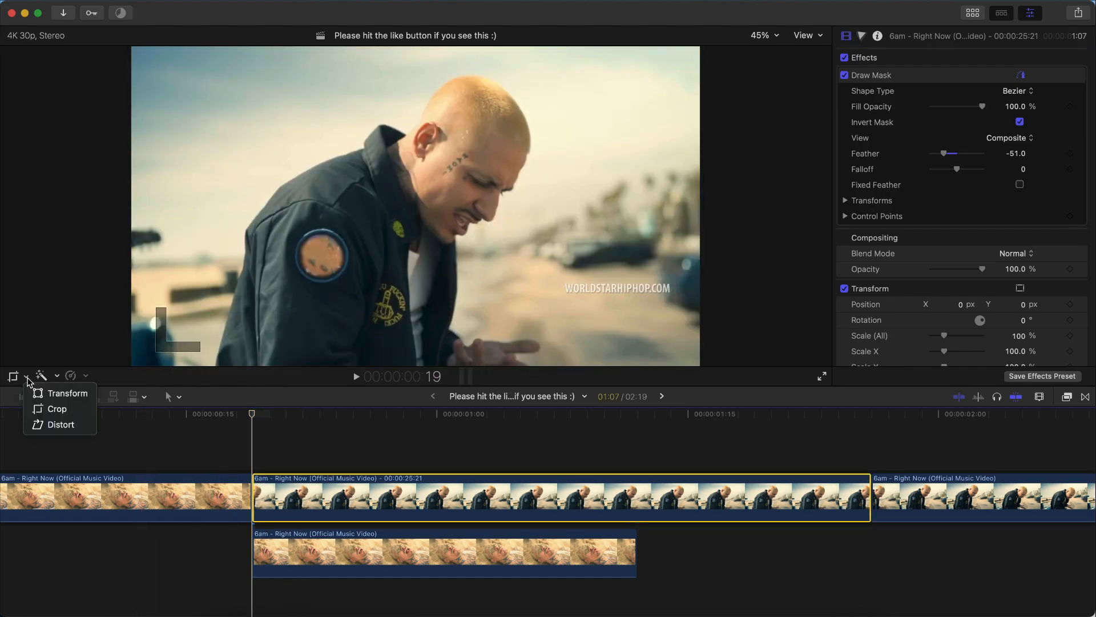
pyautogui.click(40, 392)
pyautogui.click(26, 376)
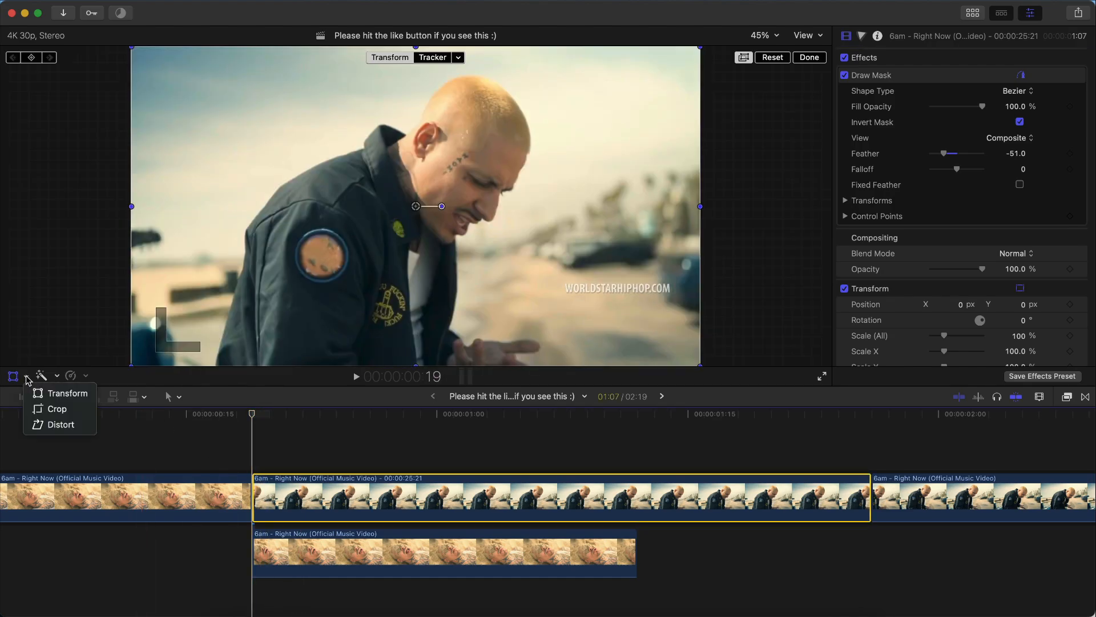
pyautogui.click(42, 409)
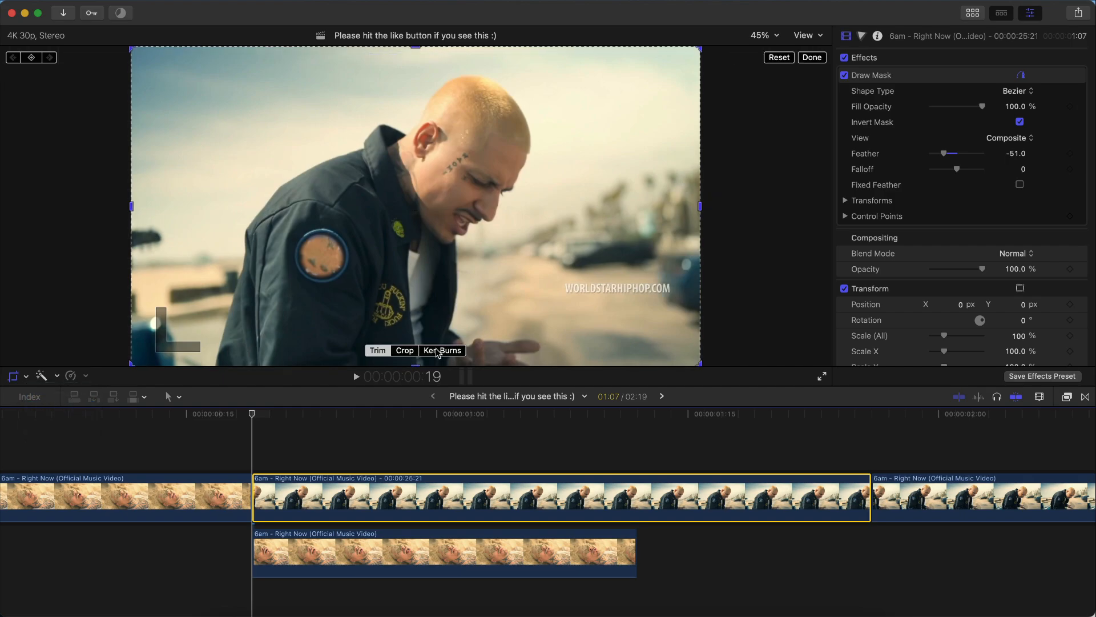
pyautogui.click(437, 352)
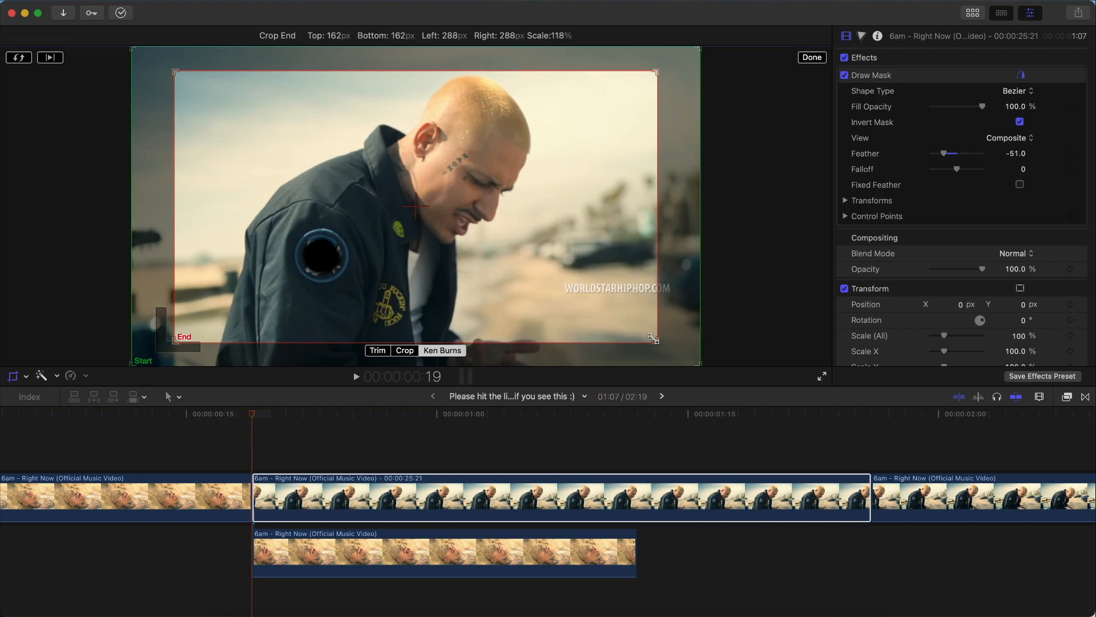
# Shrink the Ken Burns end frame, centre it inside the sleeve patch cutout and apply the crop.
pyautogui.moveTo(180, 345); pyautogui.dragTo(321, 257)
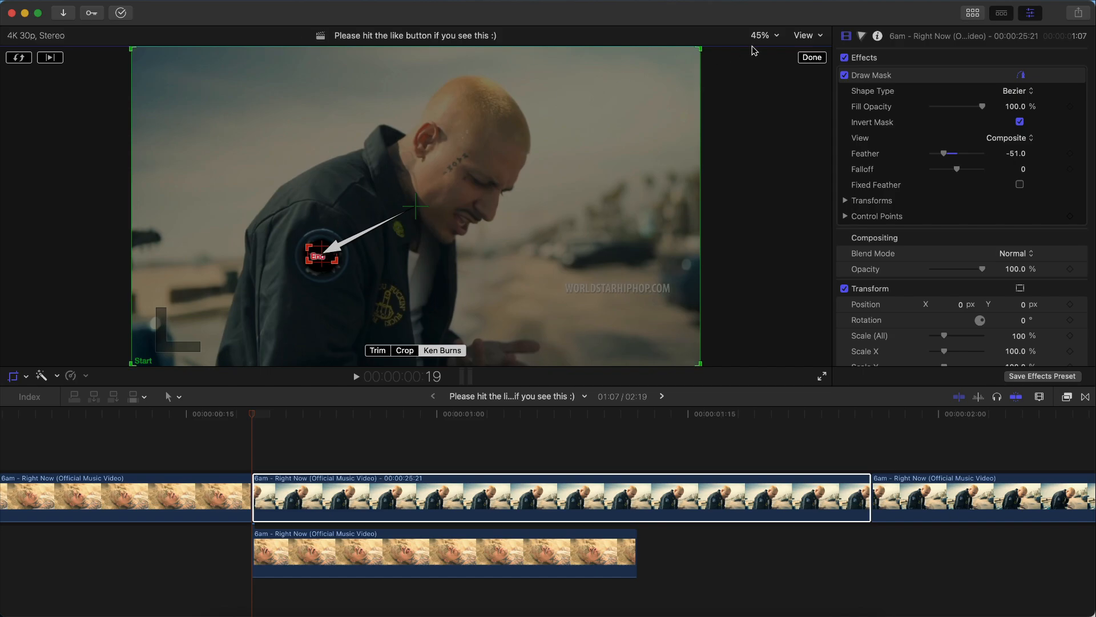
pyautogui.click(762, 36)
pyautogui.click(774, 143)
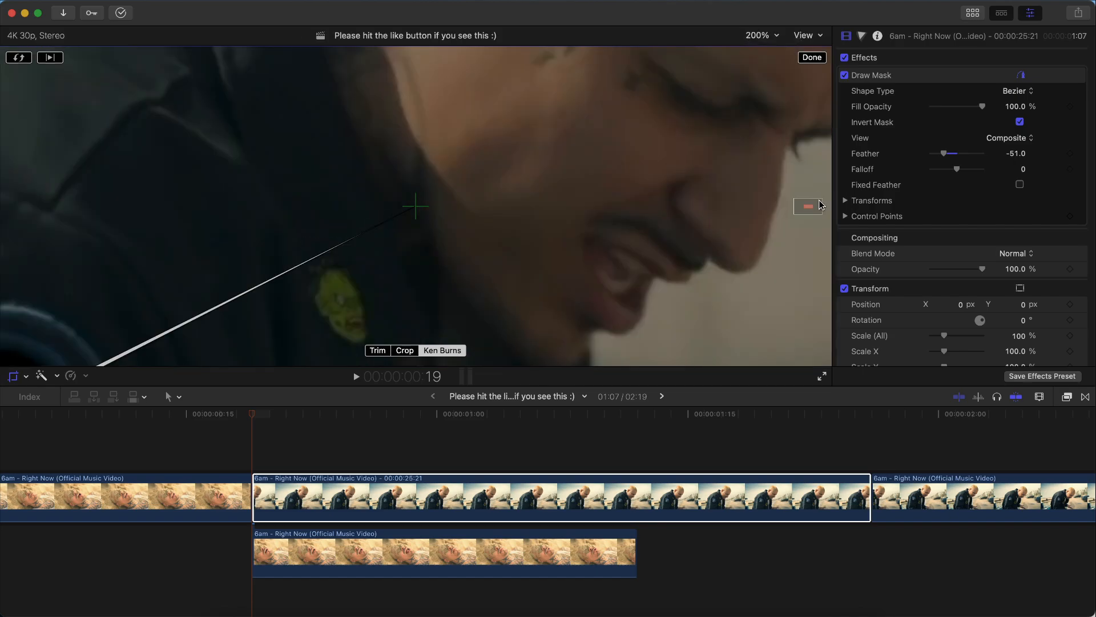
pyautogui.moveTo(810, 205); pyautogui.dragTo(804, 209)
pyautogui.moveTo(447, 185)
pyautogui.mouseDown()
pyautogui.moveTo(450, 196)
pyautogui.moveTo(461, 187)
pyautogui.mouseUp()
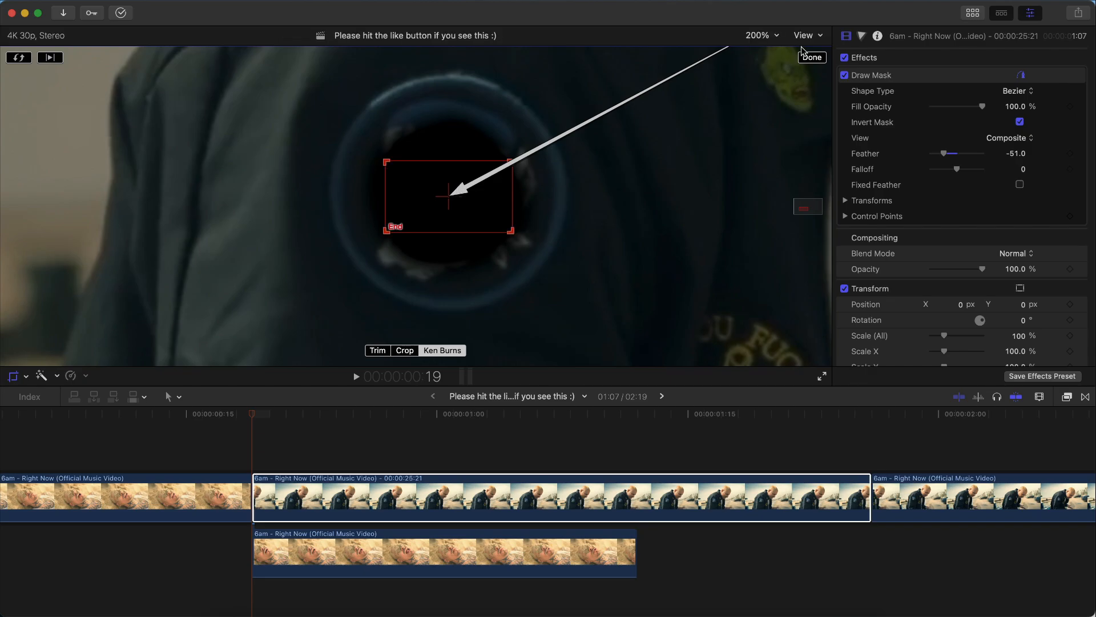
pyautogui.click(763, 36)
pyautogui.click(766, 46)
pyautogui.click(812, 57)
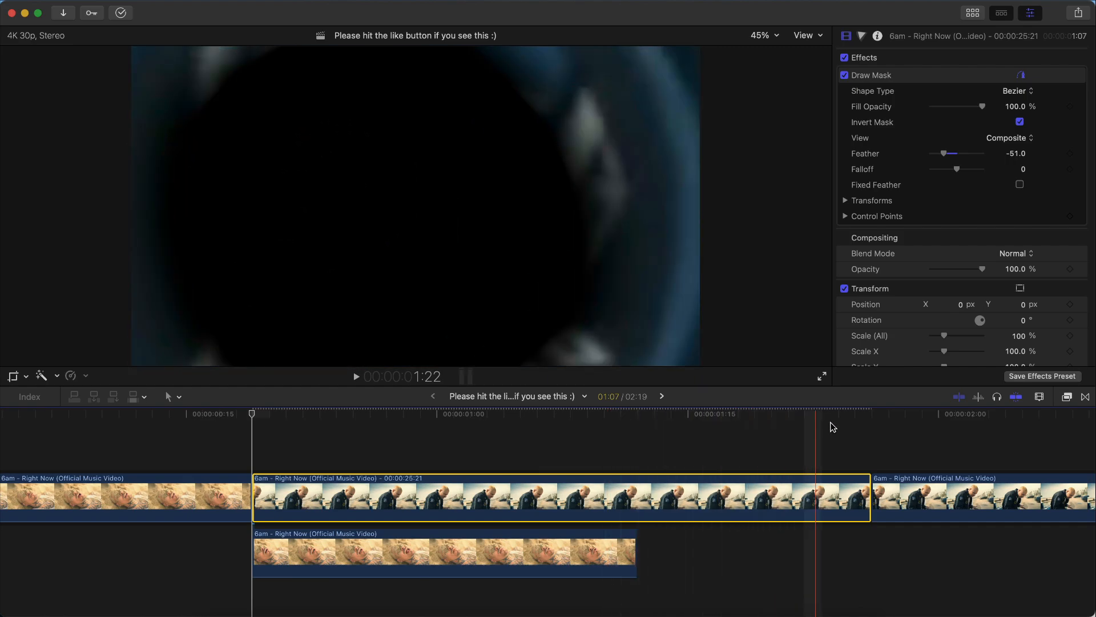
# Shorten the freeze frame so it ends together with the clip beneath it and play back the zoom.
pyautogui.press('space')
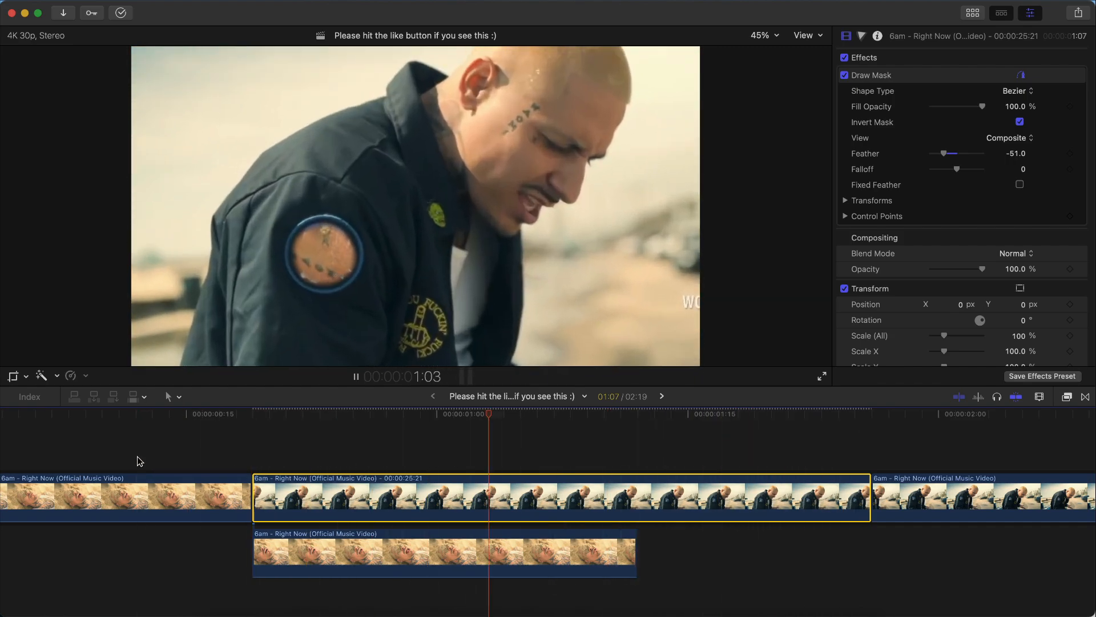
pyautogui.press('space')
pyautogui.press('super+minus')
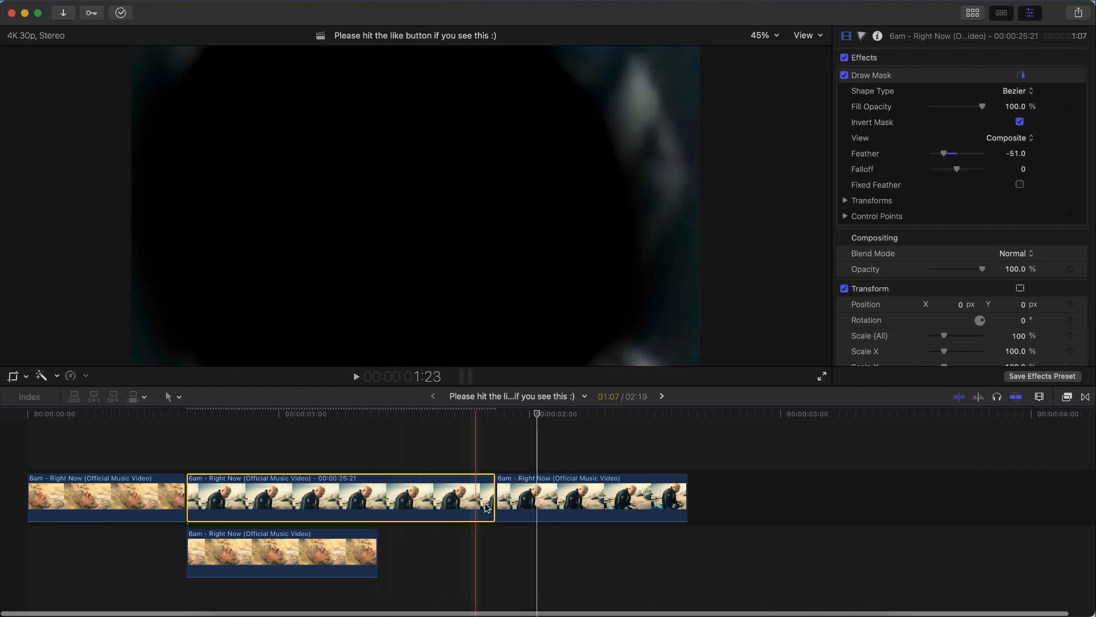
pyautogui.moveTo(486, 508); pyautogui.dragTo(376, 506)
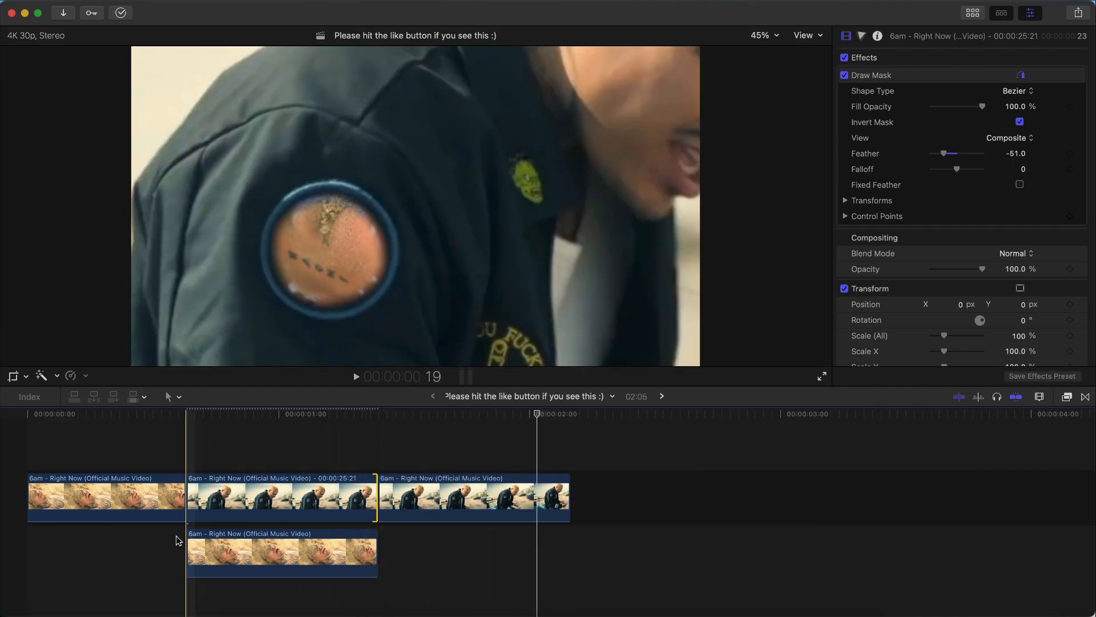
pyautogui.press('space')
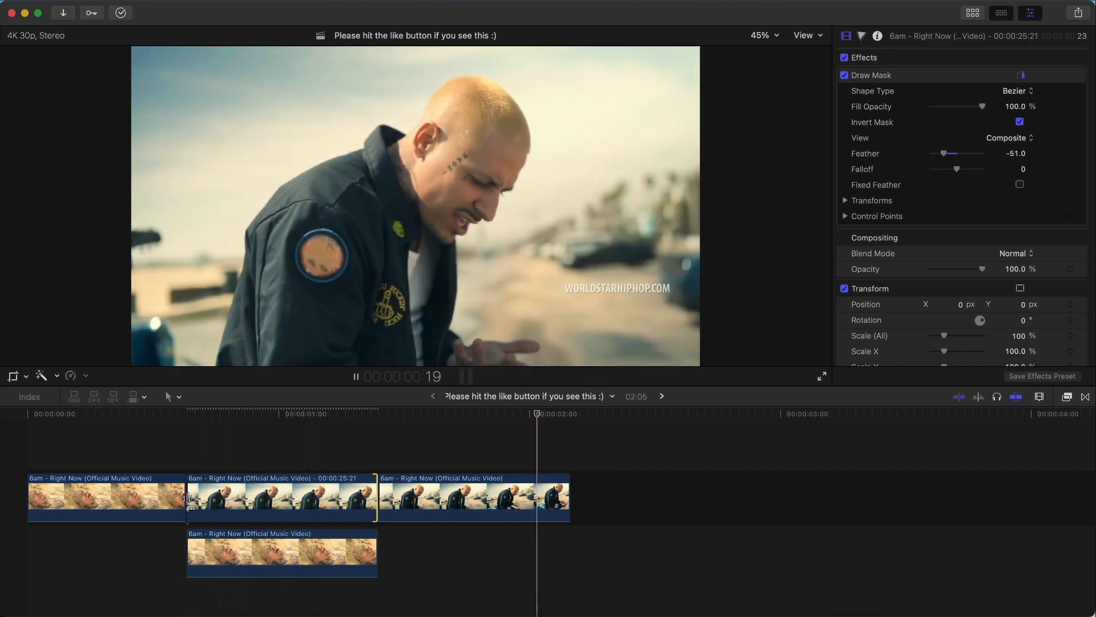
pyautogui.press('space')
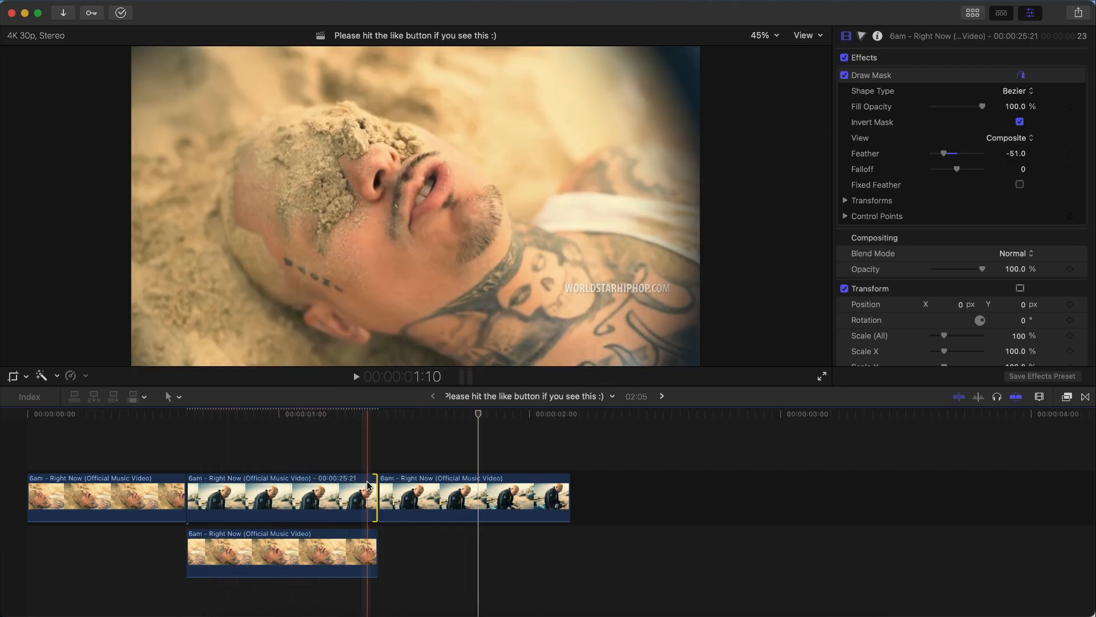
# Swap the freeze frame's Ken Burns start and end frames so the zoom begins inside the sleeve patch, and play it back.
pyautogui.click(367, 485)
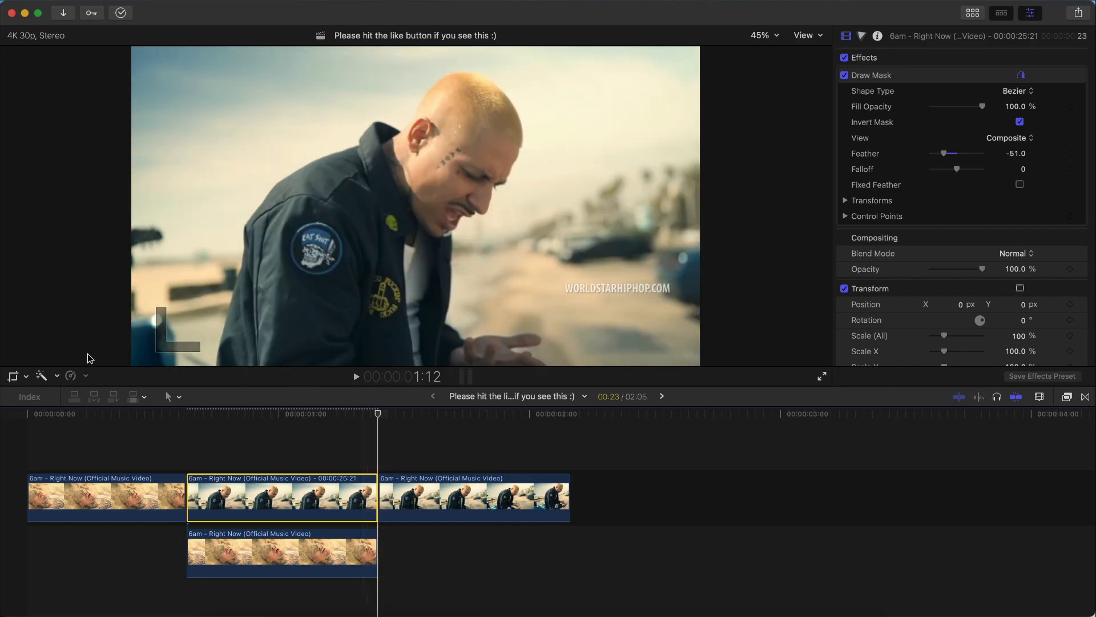
pyautogui.click(12, 376)
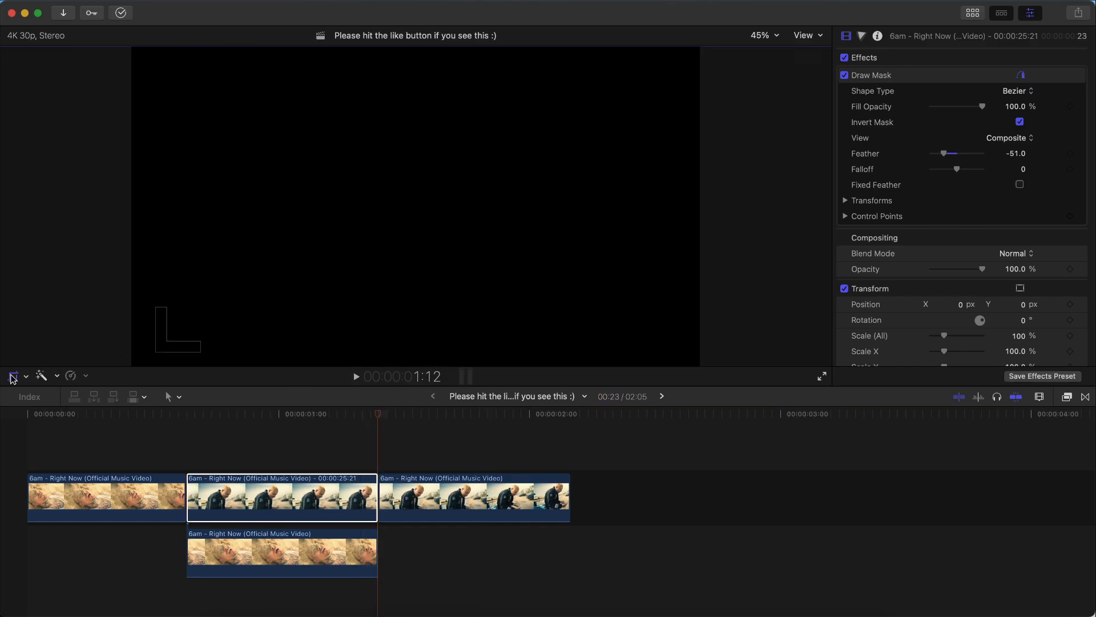
pyautogui.click(329, 413)
pyautogui.click(19, 58)
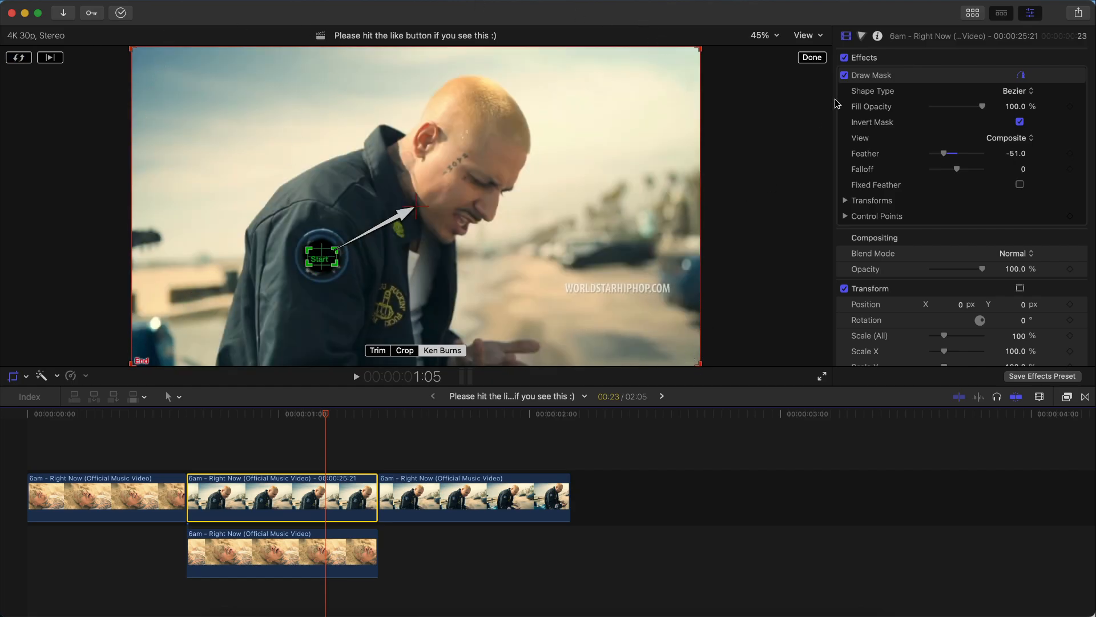
pyautogui.click(811, 58)
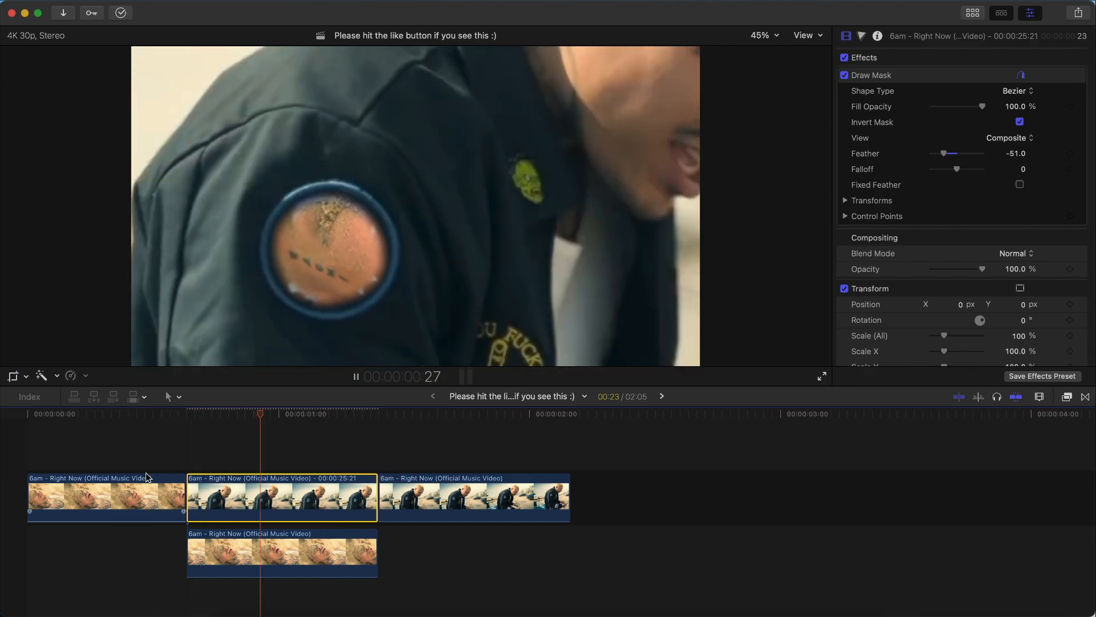
pyautogui.press('space')
pyautogui.press('space')
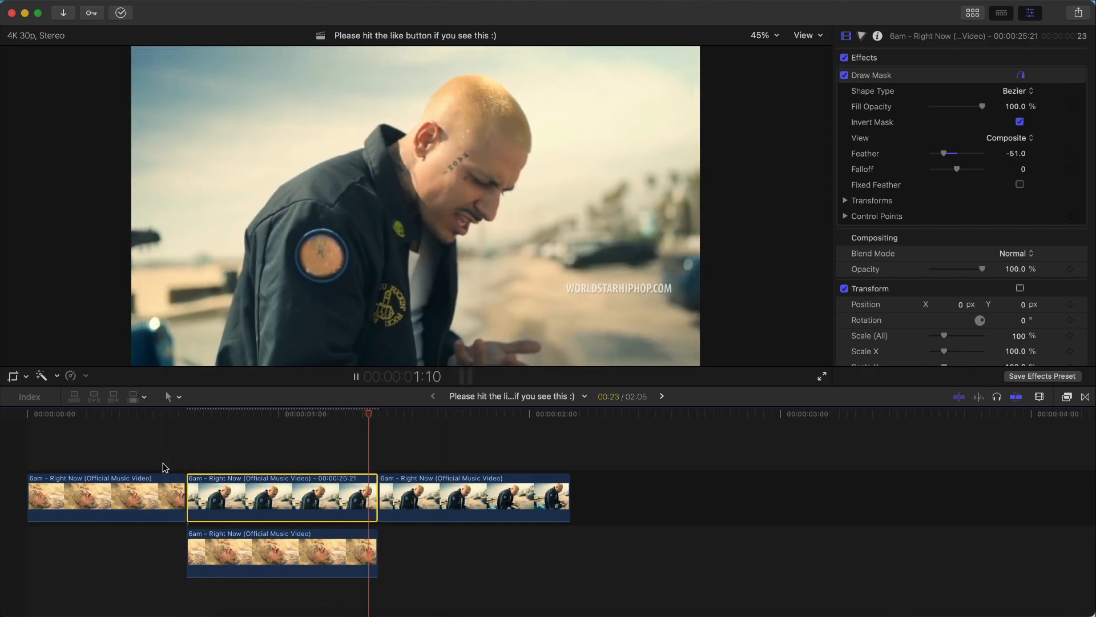
# Swap the Ken Burns start and end frames of the freeze frame again, swap them back and close the crop.
pyautogui.press('super+equal')
pyautogui.click(389, 413)
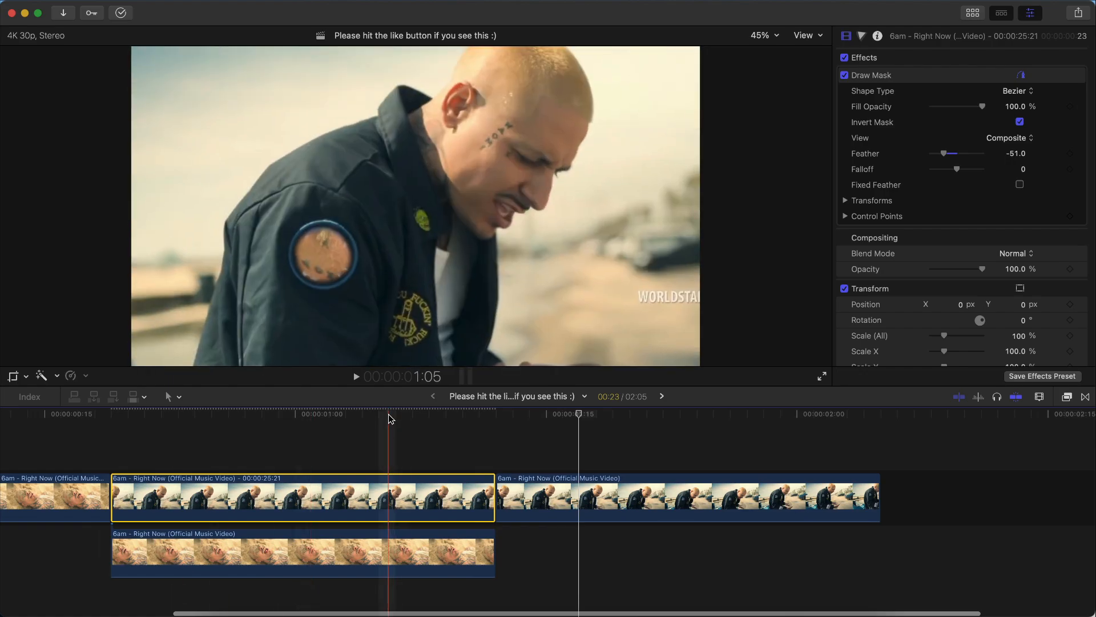
pyautogui.click(12, 375)
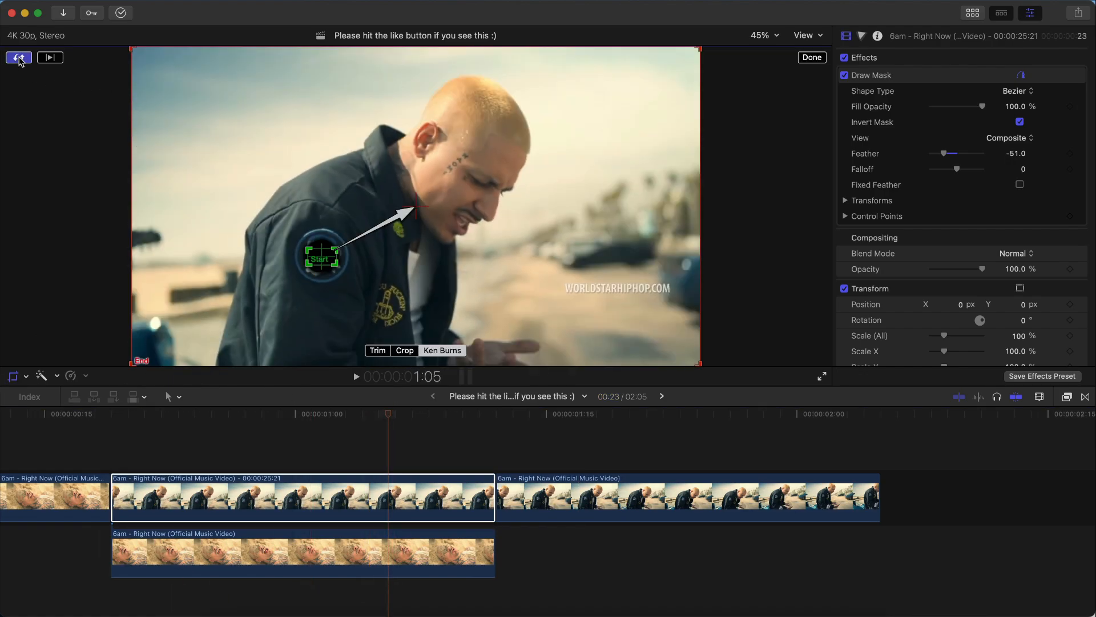
pyautogui.click(19, 57)
pyautogui.click(19, 57)
pyautogui.click(817, 60)
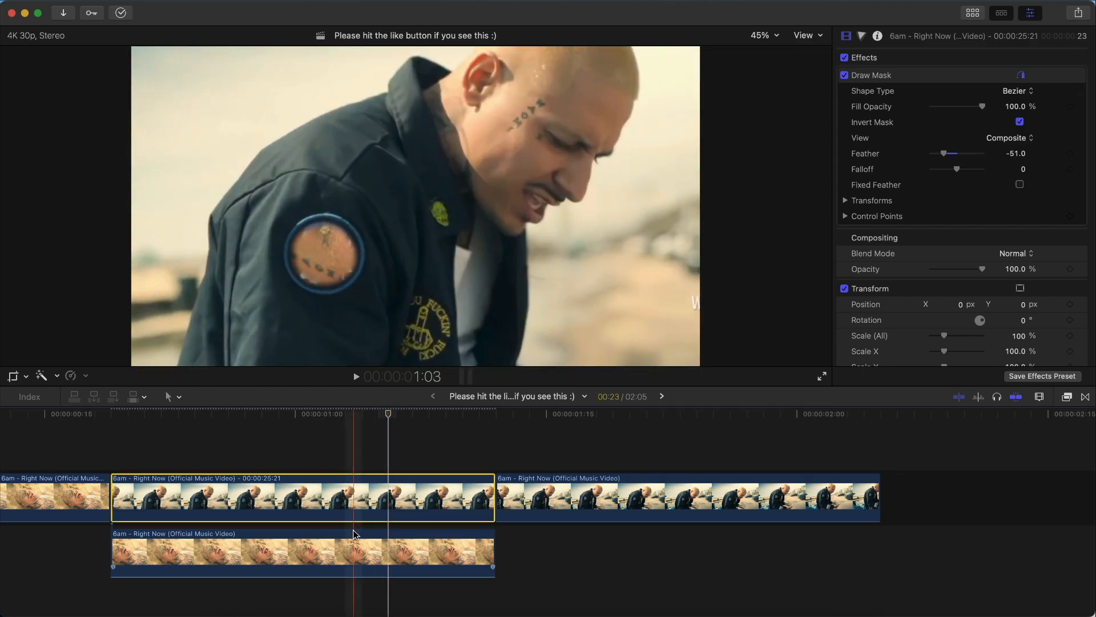
# Play back the transition from the first clip through the sleeve patch to the end of the freeze frame.
pyautogui.hscroll(-2, 355, 536)
pyautogui.press('space')
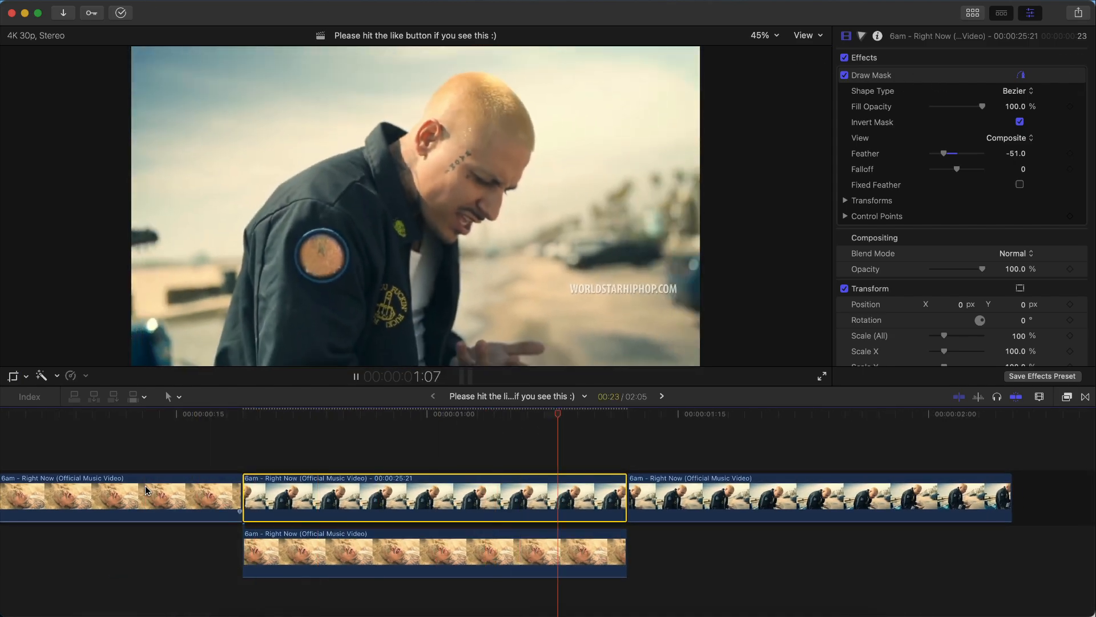
pyautogui.press('space')
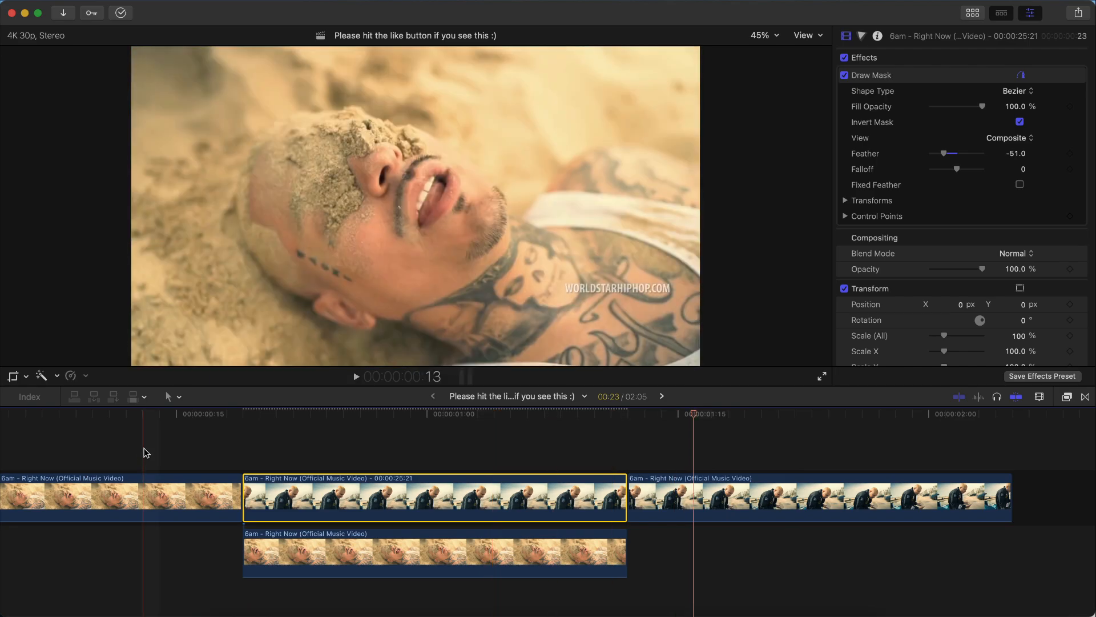
pyautogui.press('space')
pyautogui.hscroll(2, 392, 451)
pyautogui.press('space')
pyautogui.hscroll(2, 445, 444)
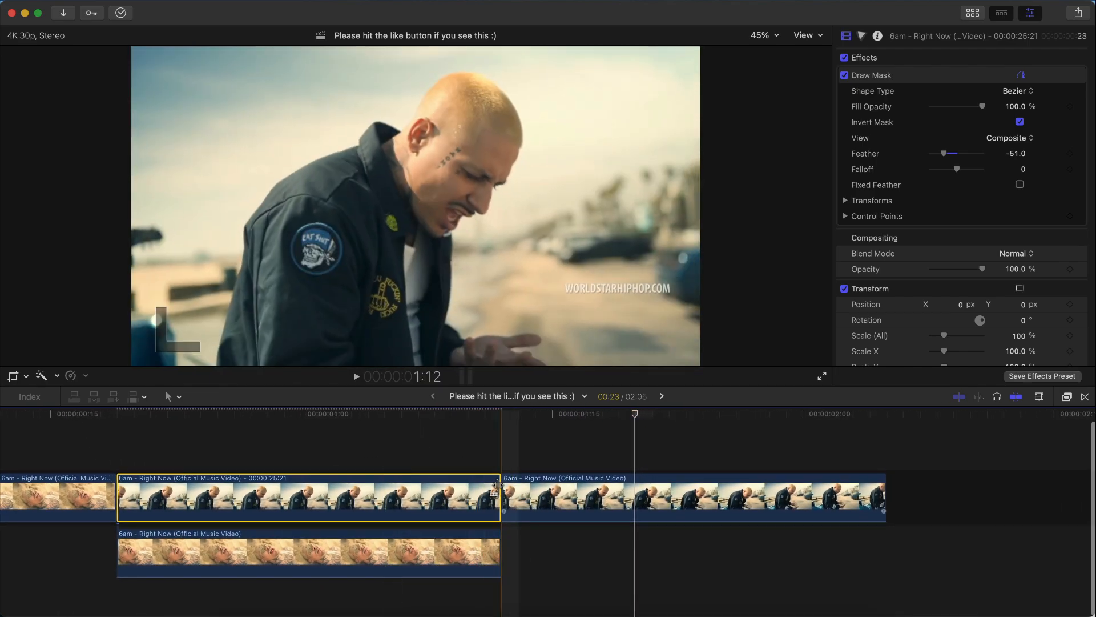
# Extend the end of the freeze frame by 10 frames and play back the result.
pyautogui.press('.')
pyautogui.press('.')
pyautogui.press('.')
pyautogui.press('.')
pyautogui.press('.')
pyautogui.press('.')
pyautogui.press('.')
pyautogui.press('.')
pyautogui.press('.')
pyautogui.press('.')
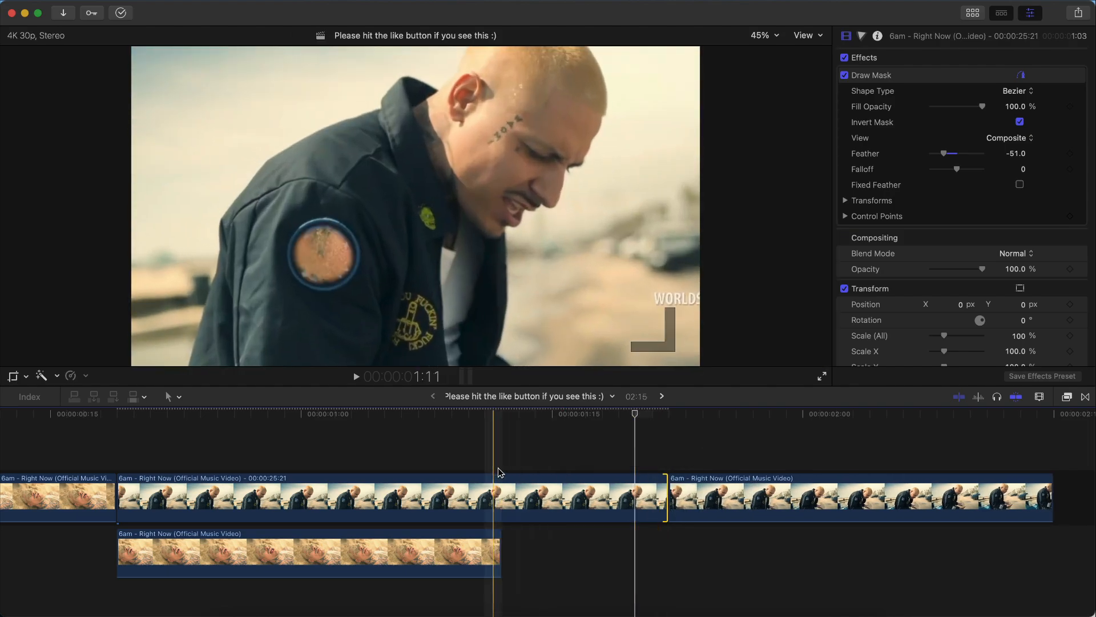
pyautogui.press('space')
pyautogui.press('space')
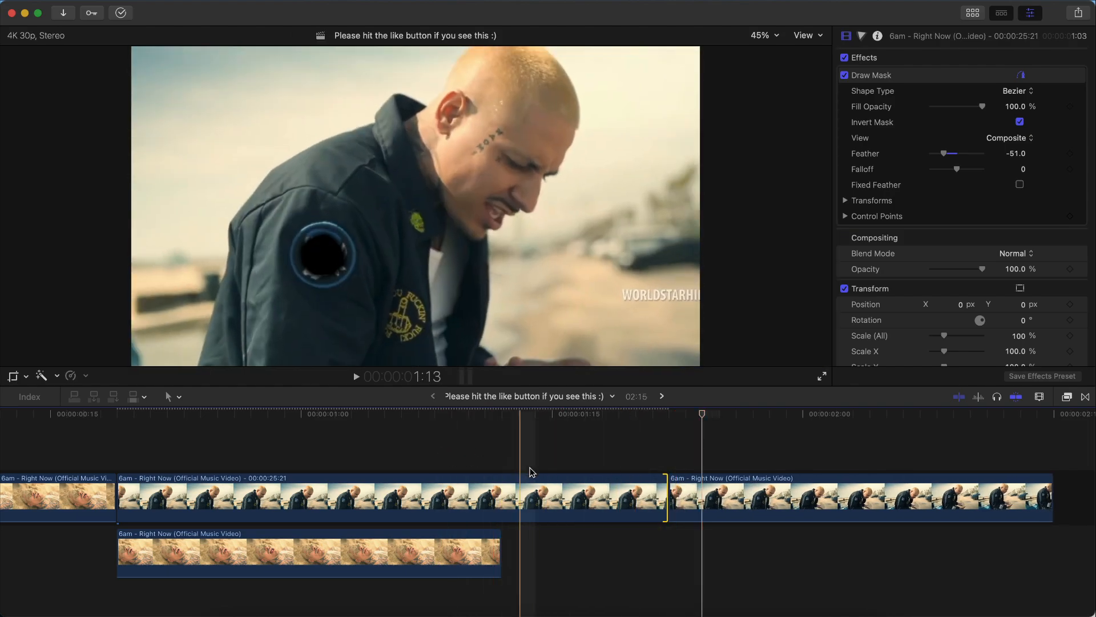
# Extend the freeze frame's end a few more frames and split it at 1:12, where the clip beneath it ends.
pyautogui.moveTo(666, 488); pyautogui.dragTo(751, 485)
pyautogui.click(507, 497)
pyautogui.click(508, 496)
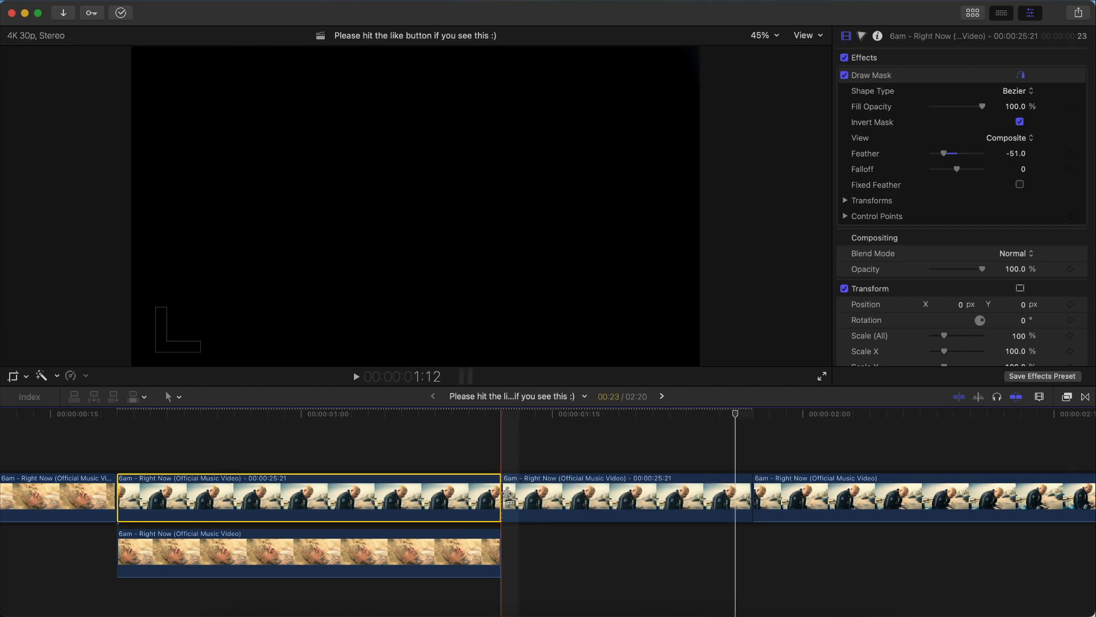
# Switch the second freeze frame part's crop type from Ken Burns to Trim and set its Draw Mask Feather to 0.
pyautogui.click(547, 485)
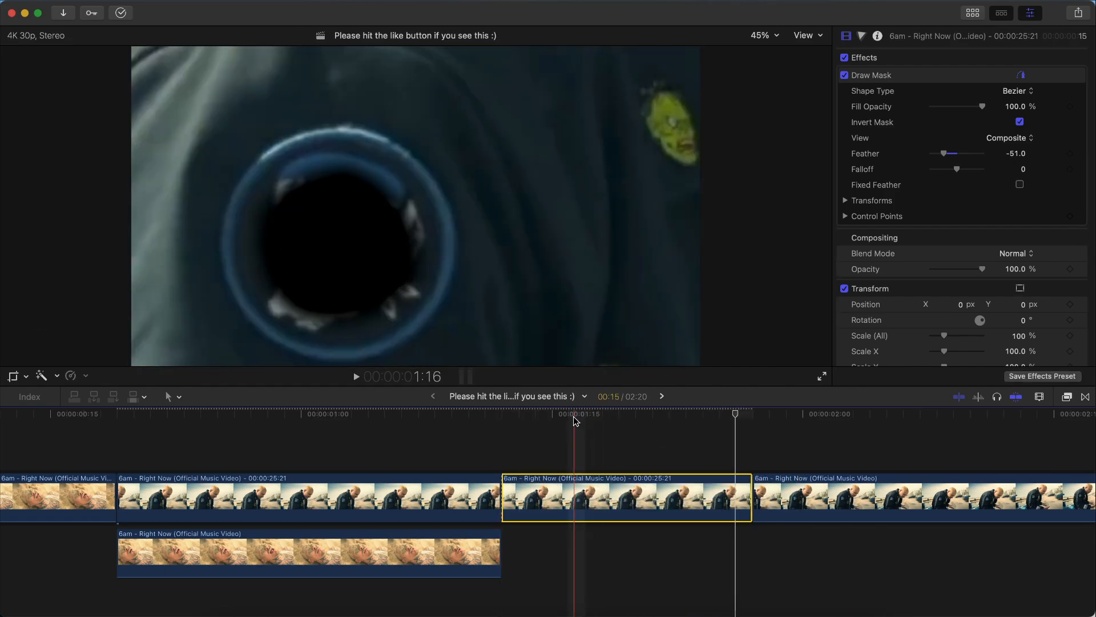
pyautogui.click(540, 414)
pyautogui.press('Right')
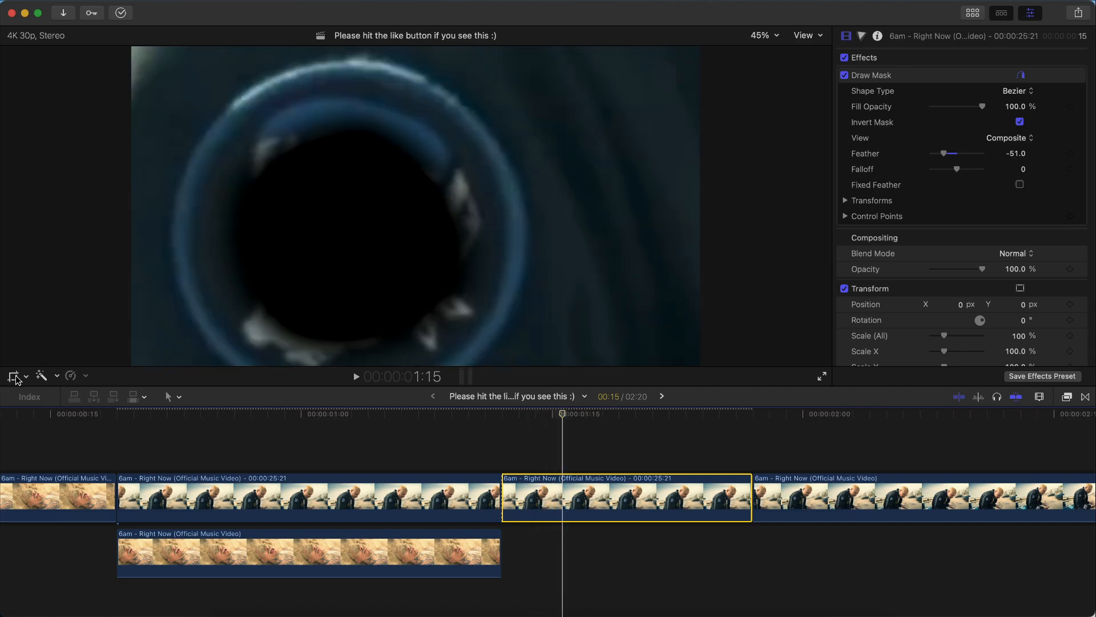
pyautogui.click(13, 376)
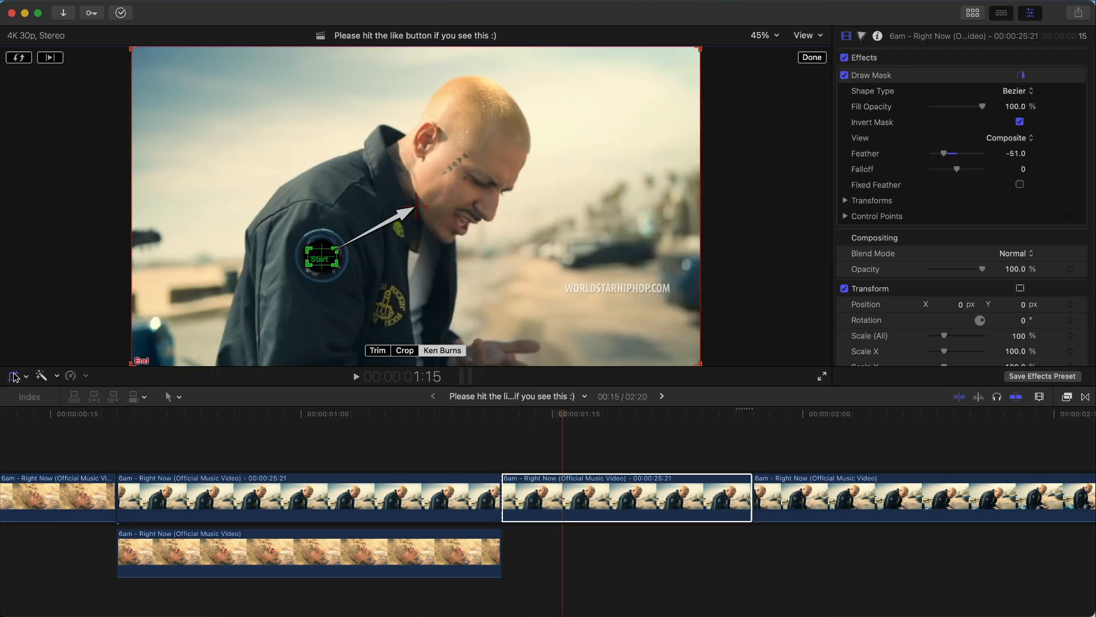
pyautogui.click(378, 352)
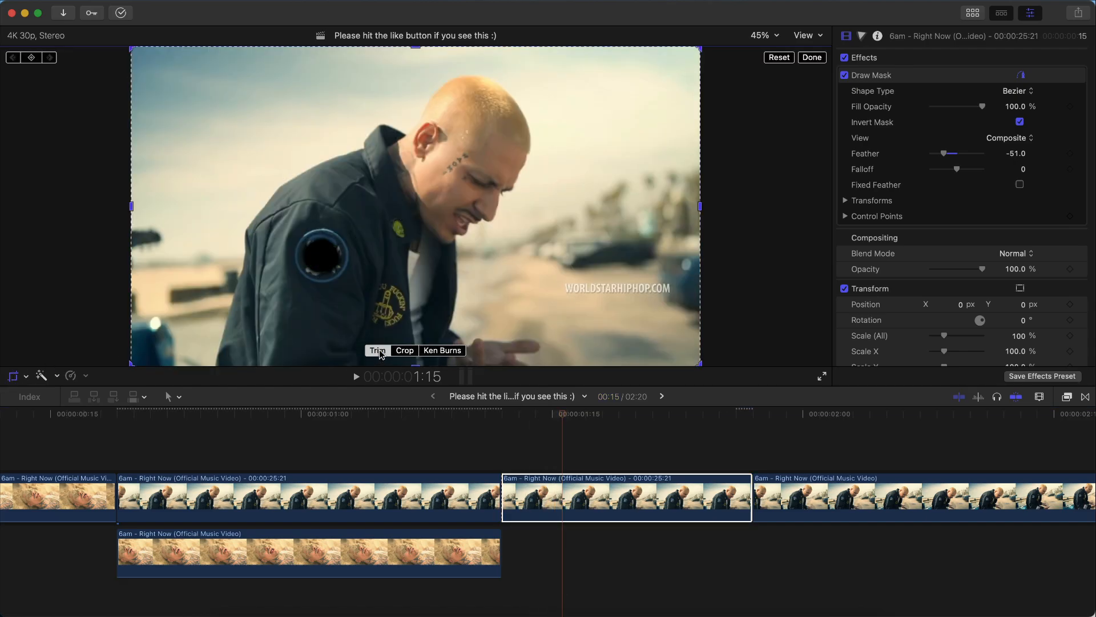
pyautogui.click(26, 376)
pyautogui.click(36, 392)
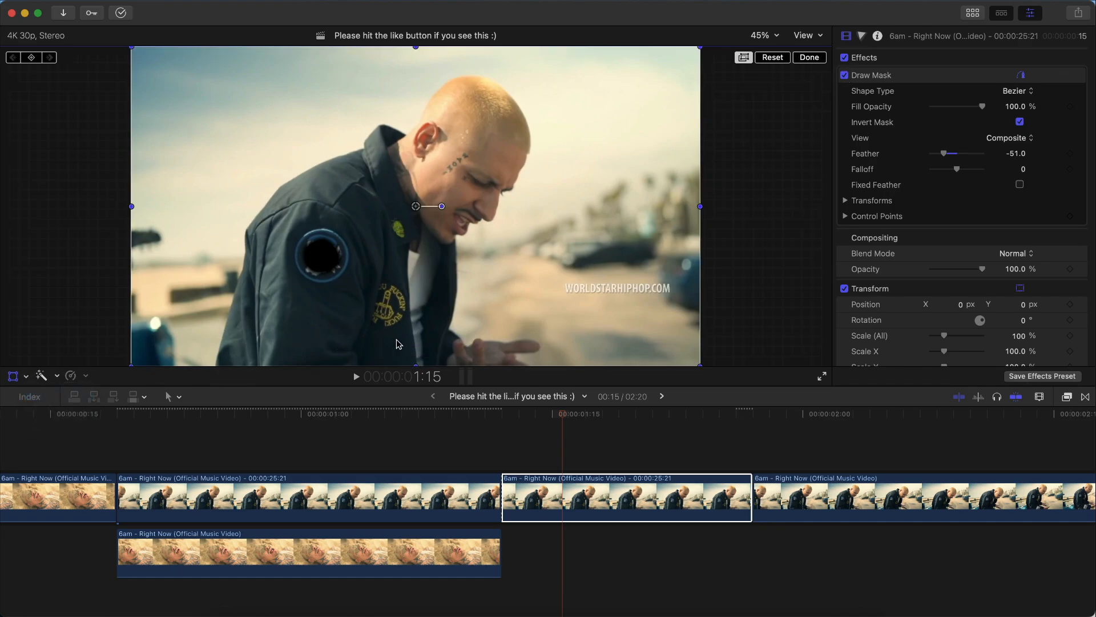
pyautogui.click(817, 58)
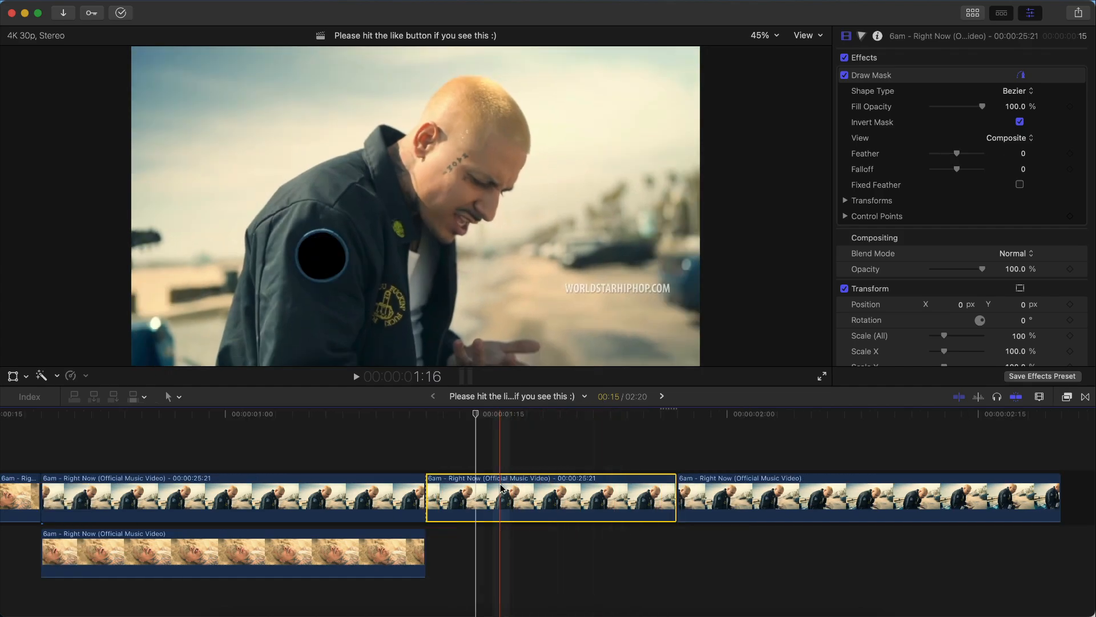
# Duplicate the second freeze frame part directly beneath itself and turn off Invert Mask on the copy.
pyautogui.moveTo(501, 488); pyautogui.dragTo(502, 542)
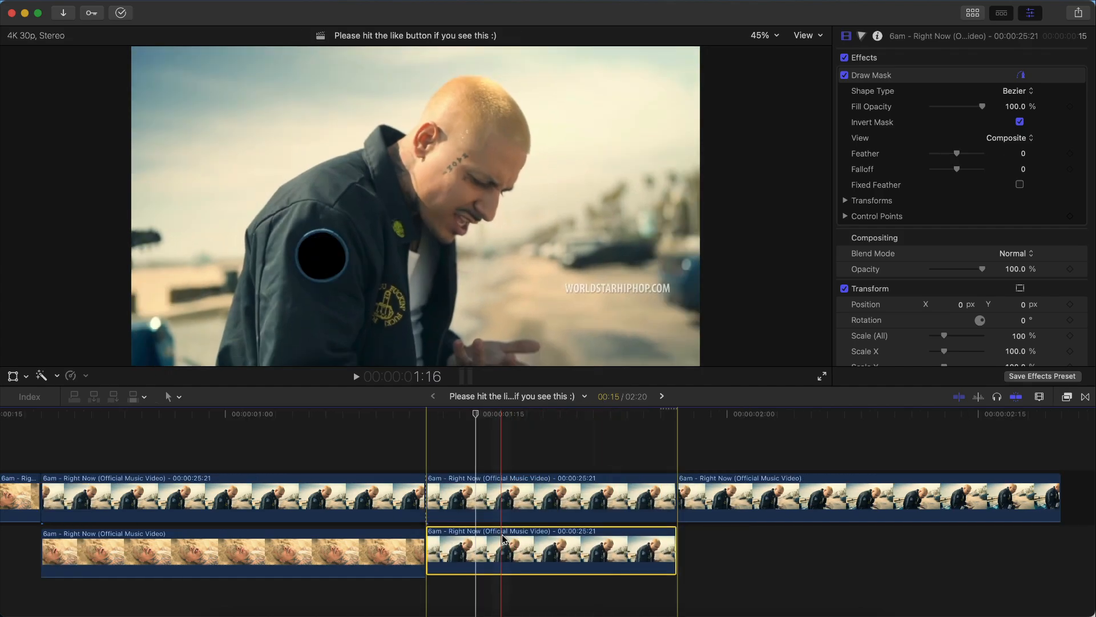
pyautogui.hscroll(2, 460, 517)
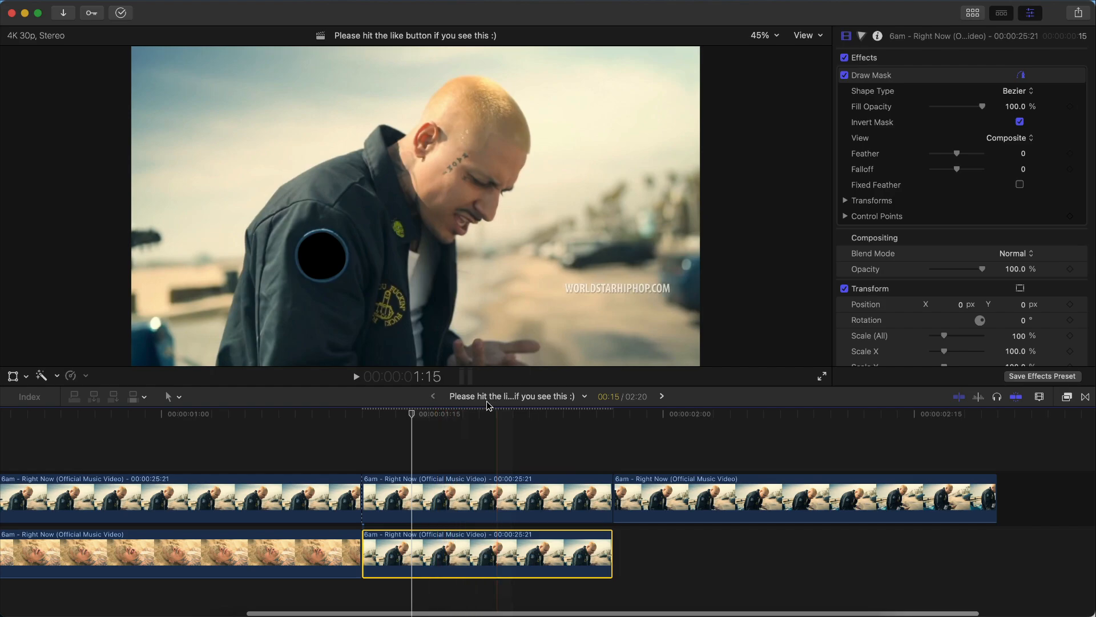
pyautogui.click(1020, 122)
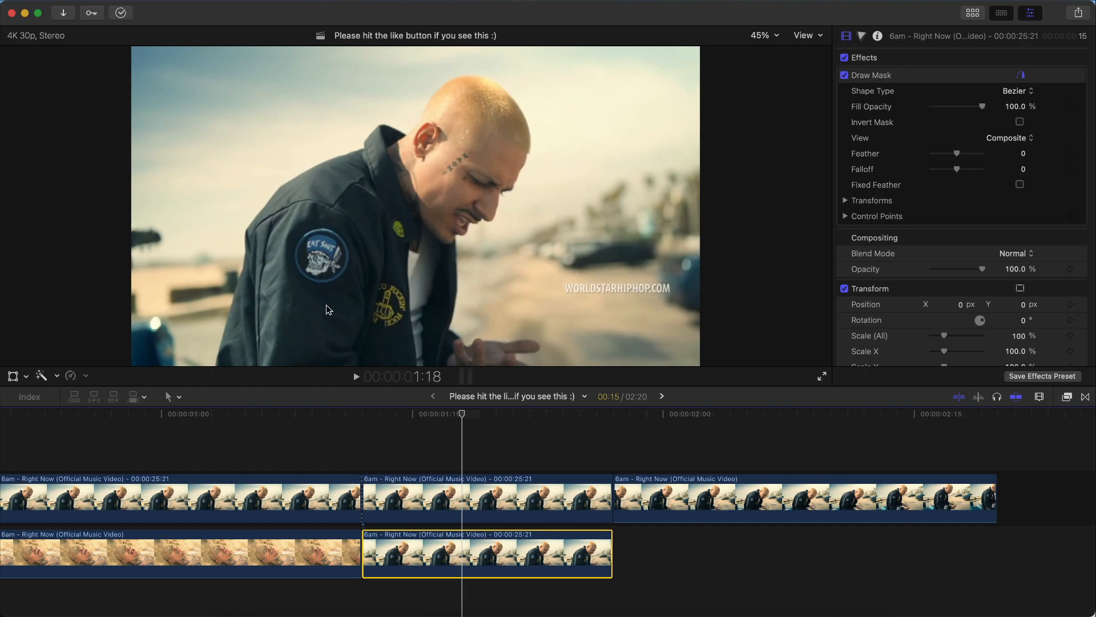
# Add a Rotation keyframe at the first frame of the lower freeze frame copy and set it to 33°.
pyautogui.click(415, 414)
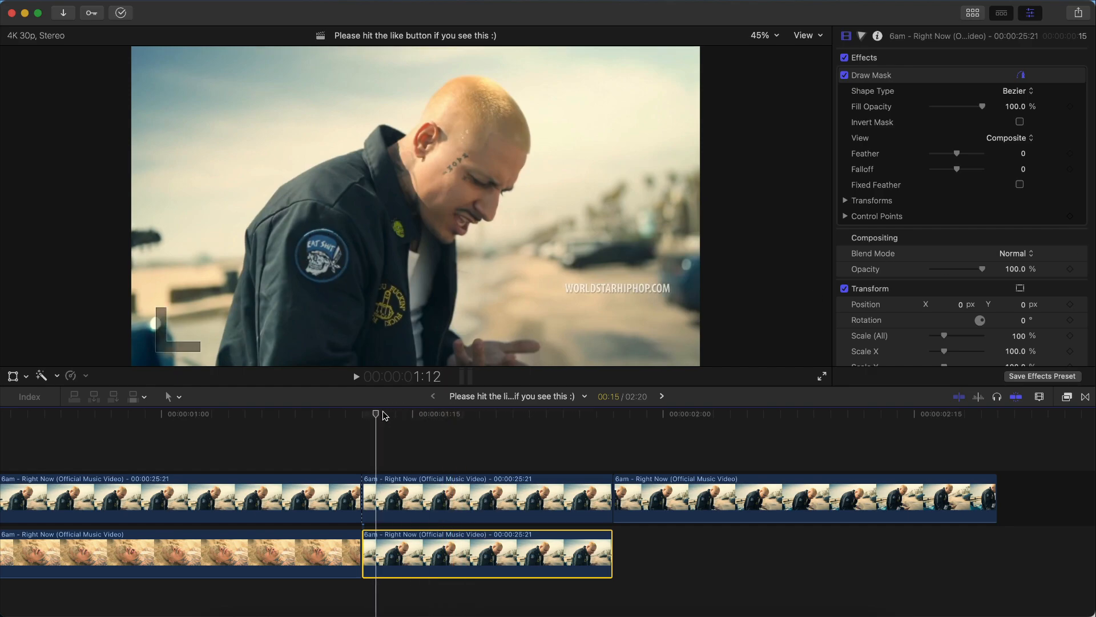
pyautogui.moveTo(384, 415); pyautogui.dragTo(454, 418)
pyautogui.moveTo(362, 427); pyautogui.dragTo(377, 422)
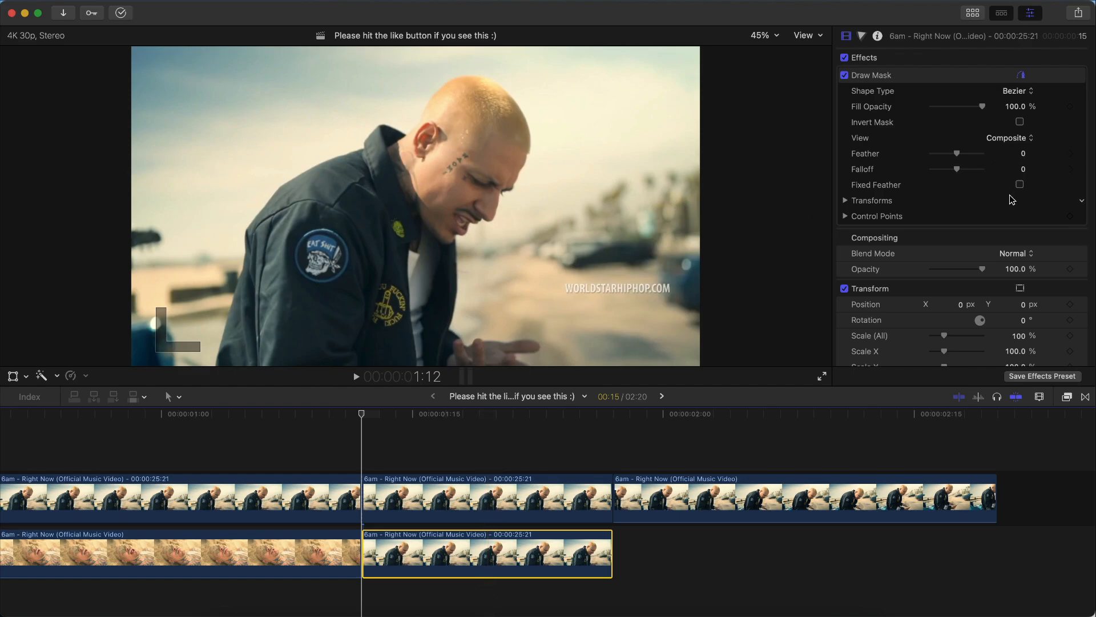
pyautogui.scroll(-3, 1010, 194)
pyautogui.scroll(-1, 953, 243)
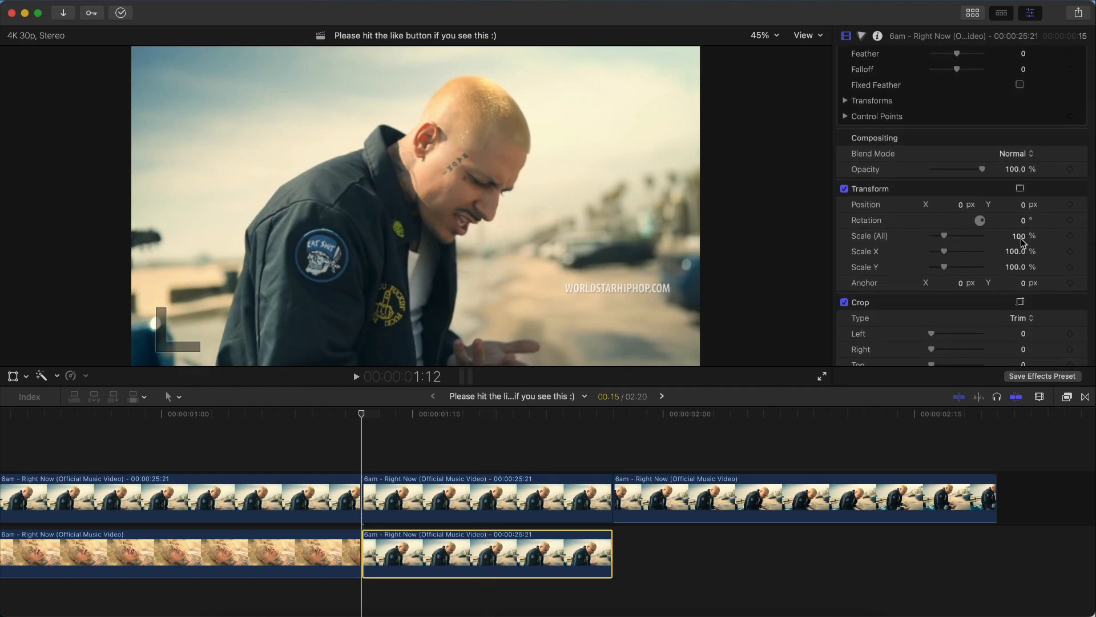
pyautogui.moveTo(1023, 225); pyautogui.dragTo(1024, 215)
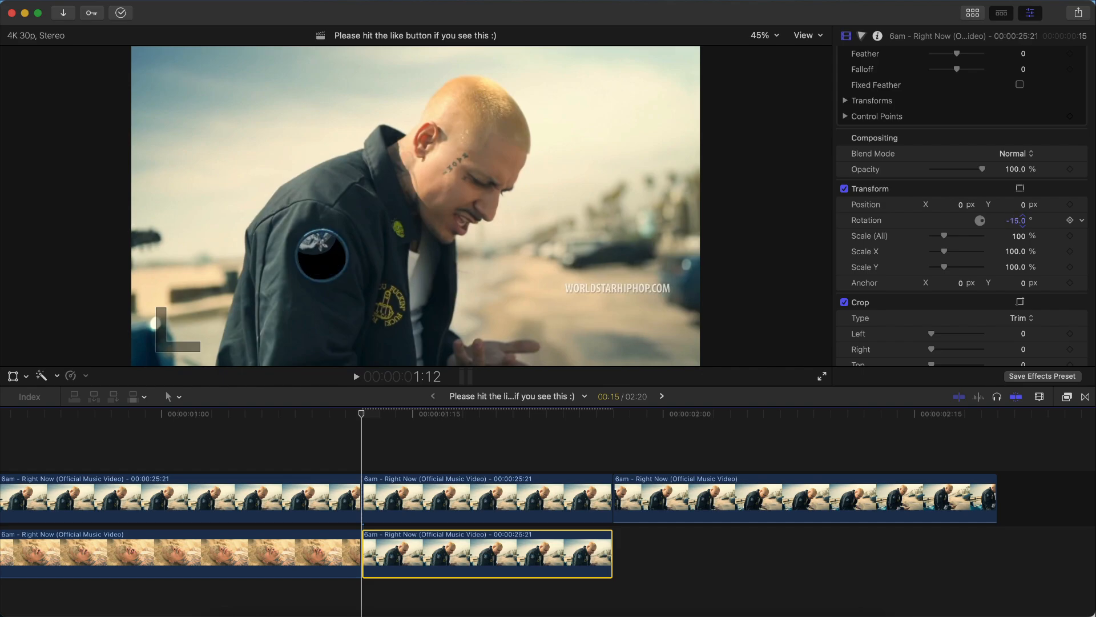
pyautogui.moveTo(1024, 219); pyautogui.dragTo(1024, 227)
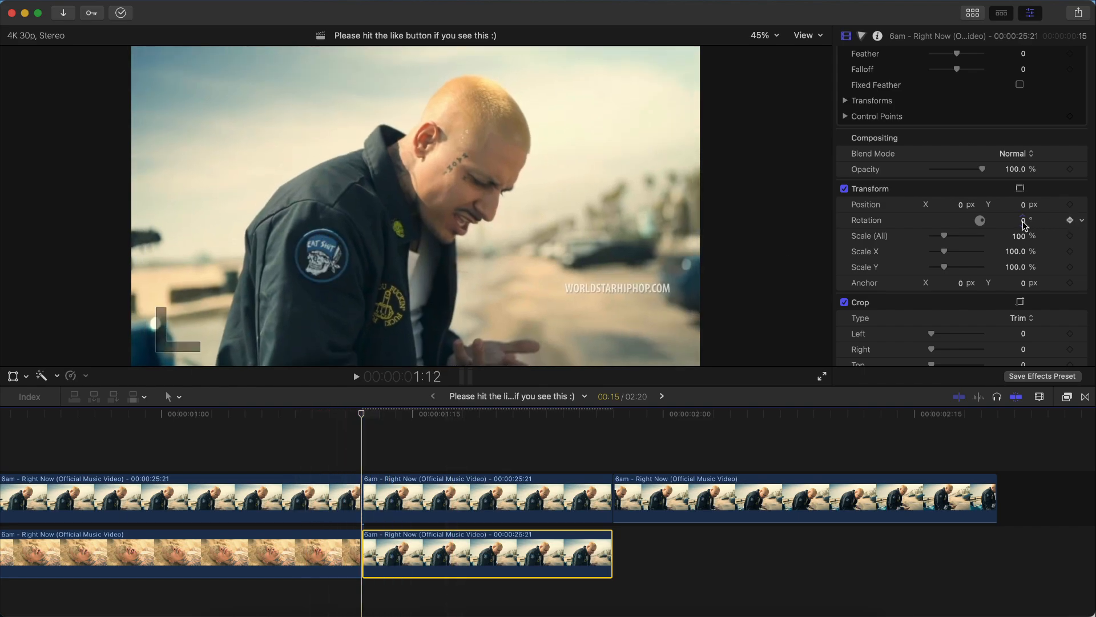
pyautogui.moveTo(1025, 222); pyautogui.dragTo(1026, 206)
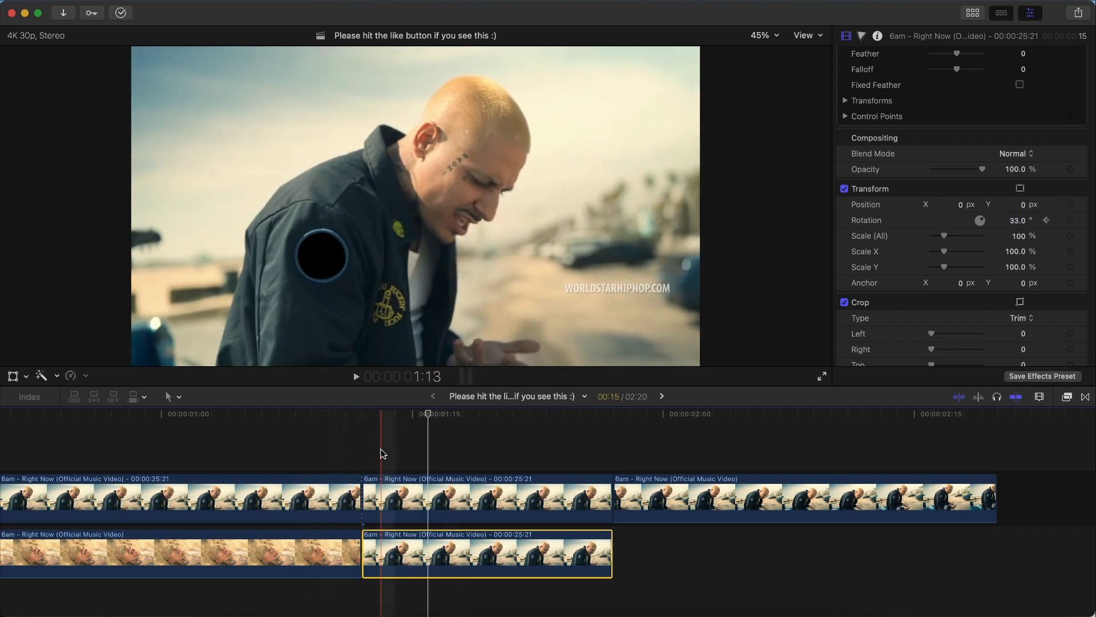
# Set the lower freeze frame copy's Rotation to 0° at 1:16 and play back the patch rotation.
pyautogui.click(427, 415)
pyautogui.click(1020, 221)
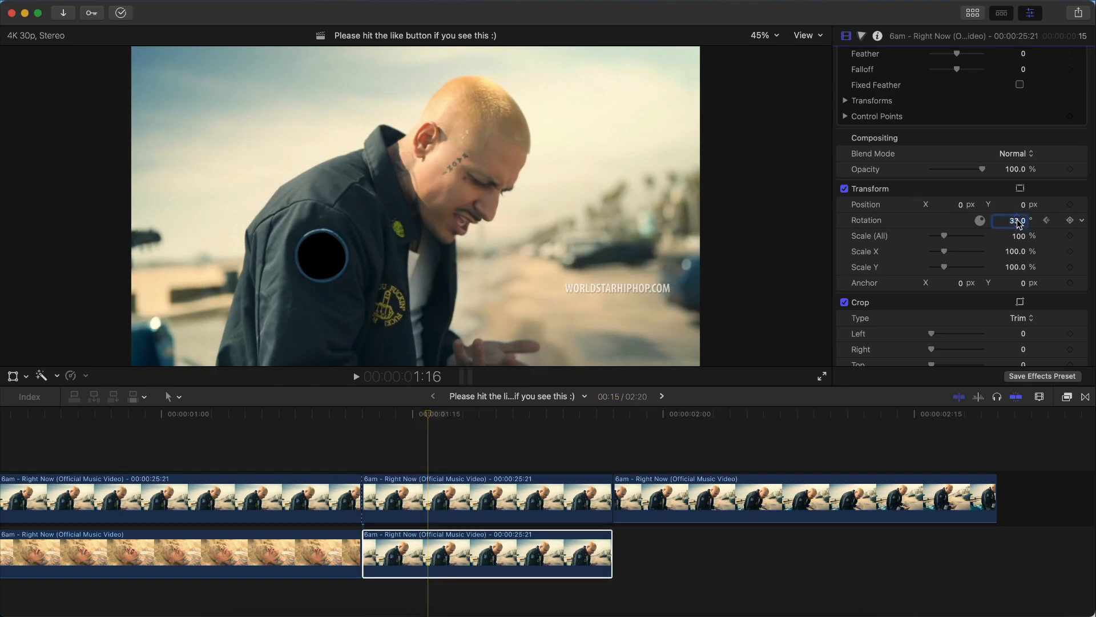
pyautogui.press('Return')
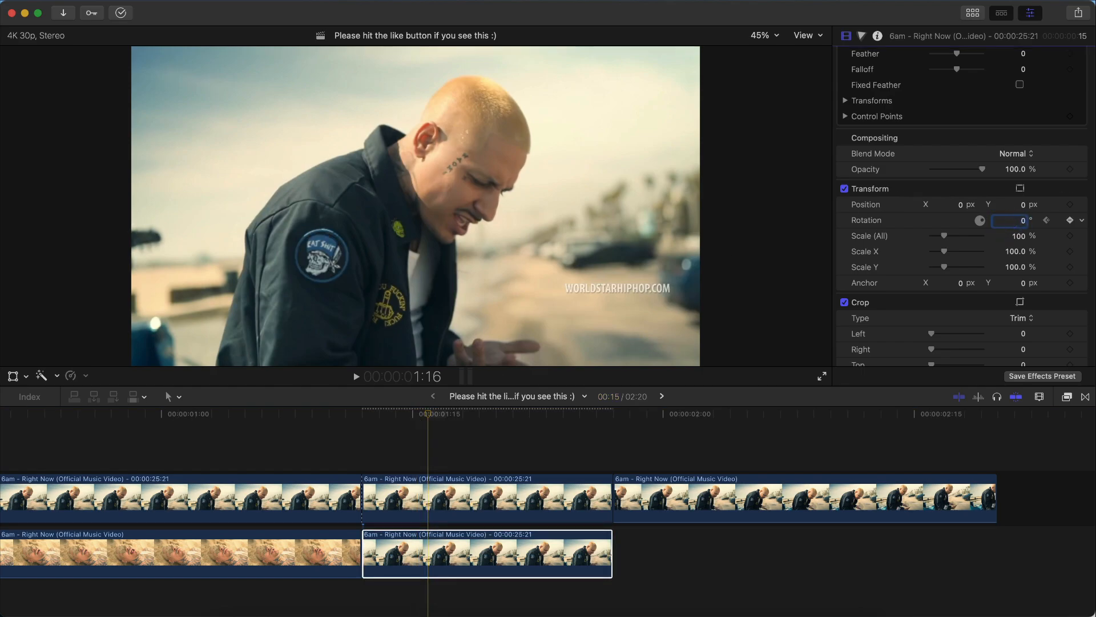
pyautogui.press('space')
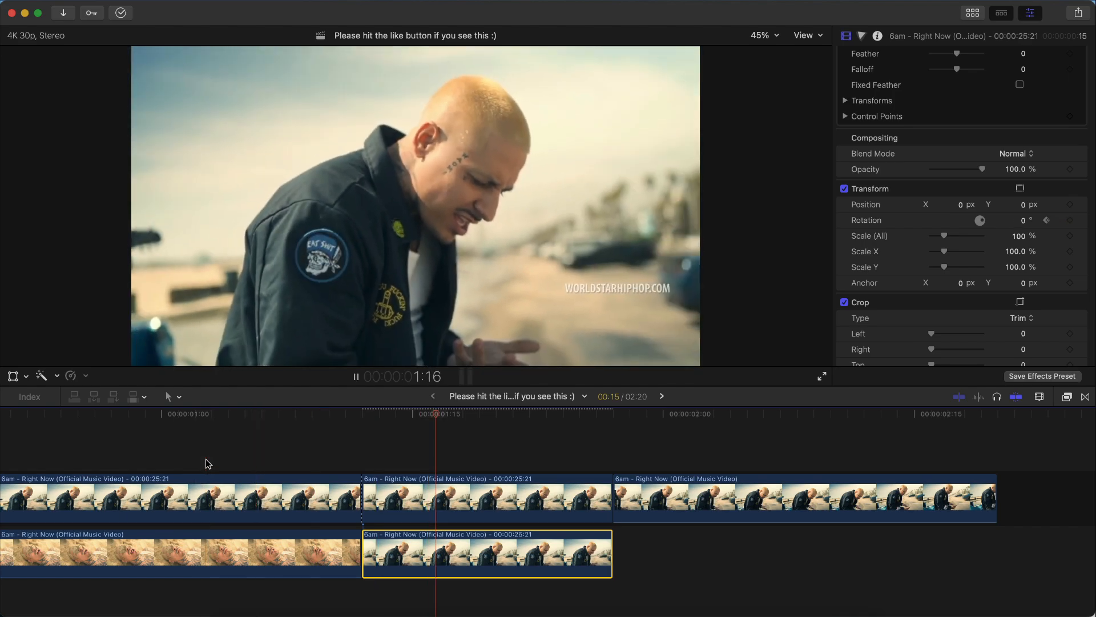
pyautogui.press('space')
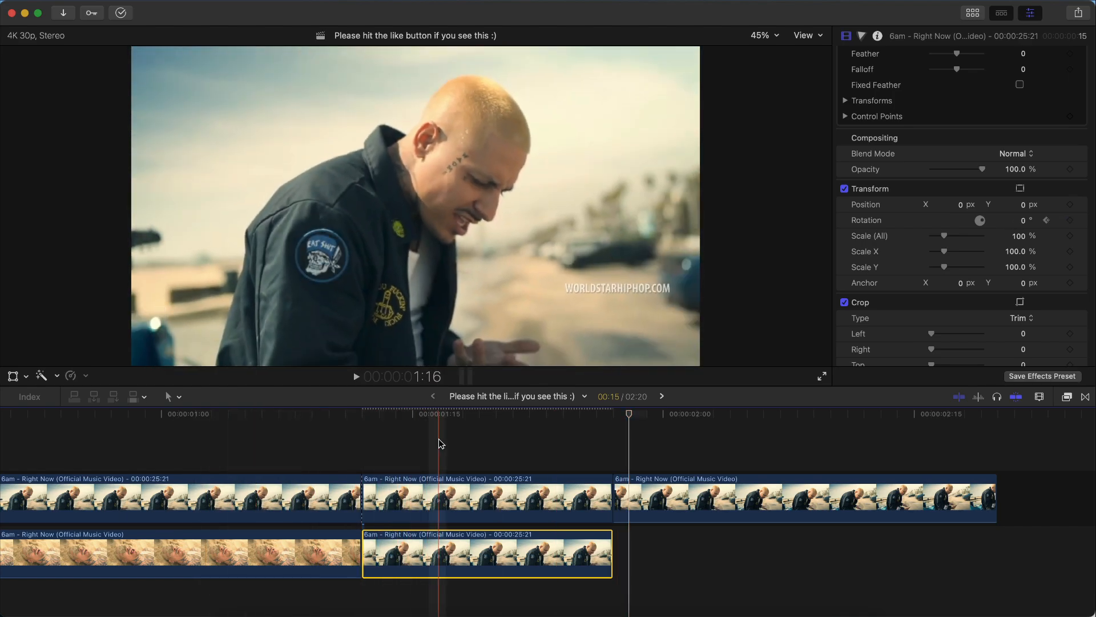
# Trim the ends of both second freeze frame parts to 1:16 and play back the transition.
pyautogui.moveTo(610, 546); pyautogui.dragTo(428, 541)
pyautogui.moveTo(612, 500); pyautogui.dragTo(423, 477)
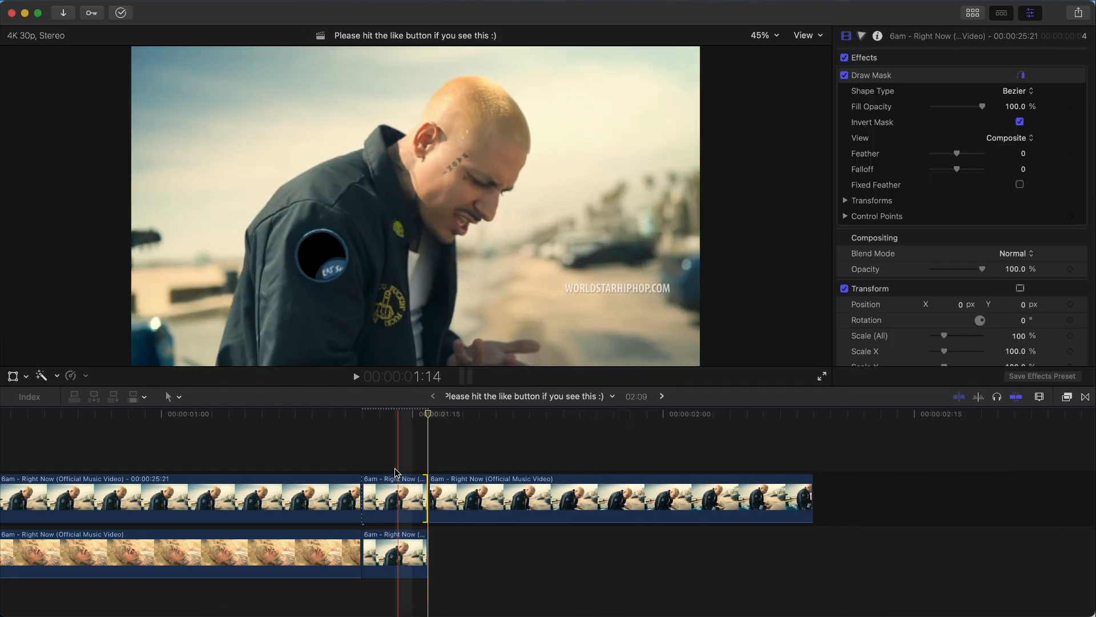
pyautogui.press('space')
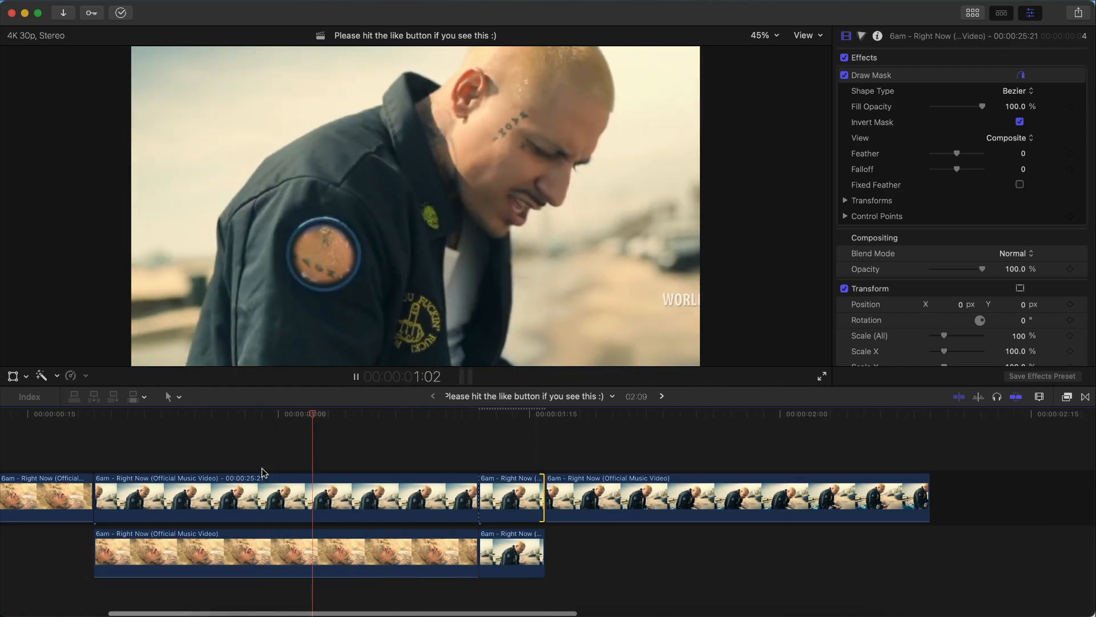
pyautogui.press('space')
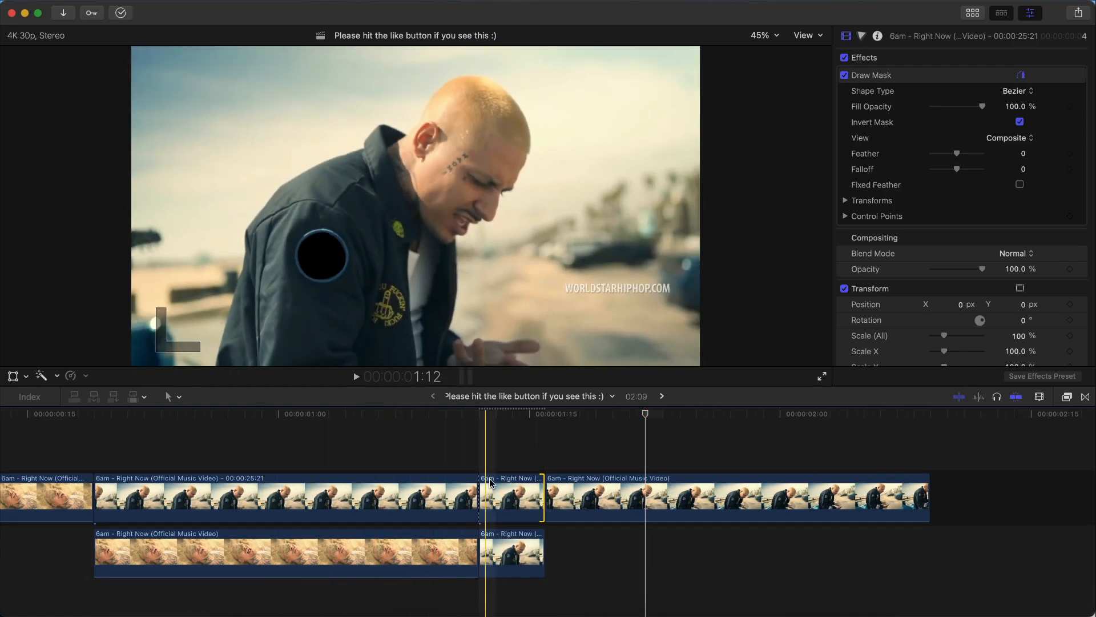
# Extend the face-in-sand clip beneath the lower freeze frame copy to the same end point and play the sequence from the start.
pyautogui.moveTo(478, 543)
pyautogui.mouseDown()
pyautogui.moveTo(543, 541)
pyautogui.moveTo(498, 491)
pyautogui.mouseUp()
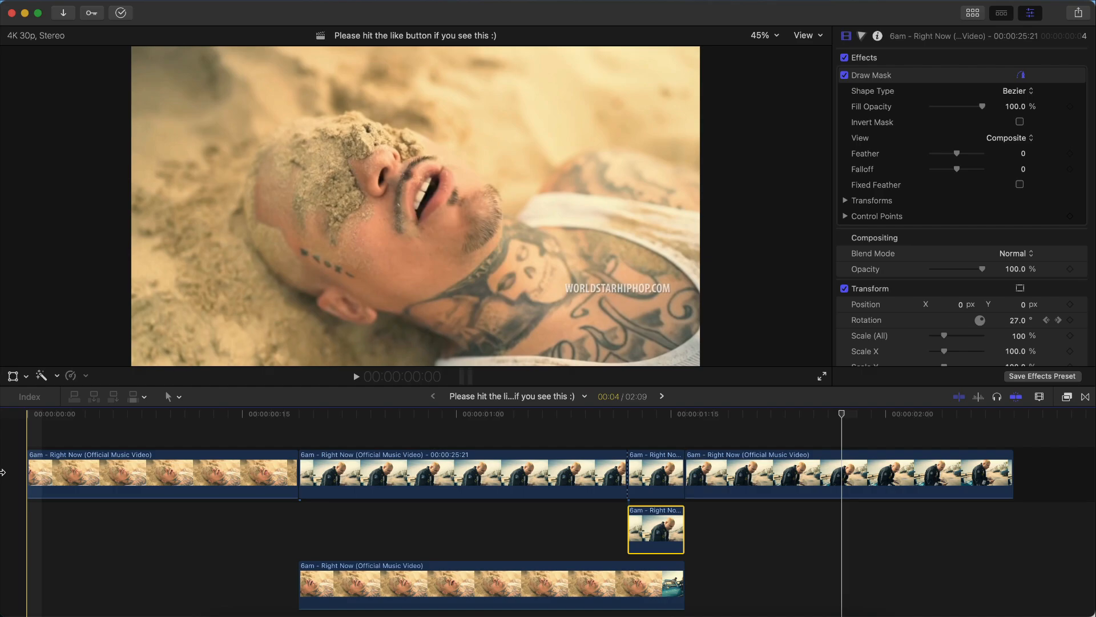
pyautogui.press('space')
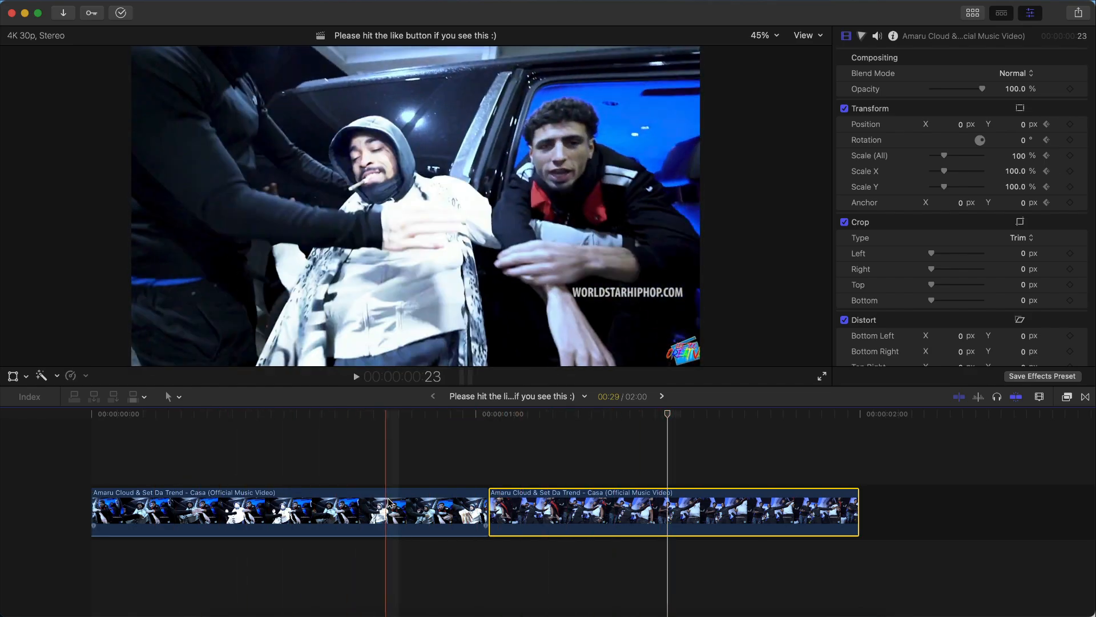
# Play back the two-clip sequence to examine the cut from the car scene to the studio scene.
pyautogui.click(616, 502)
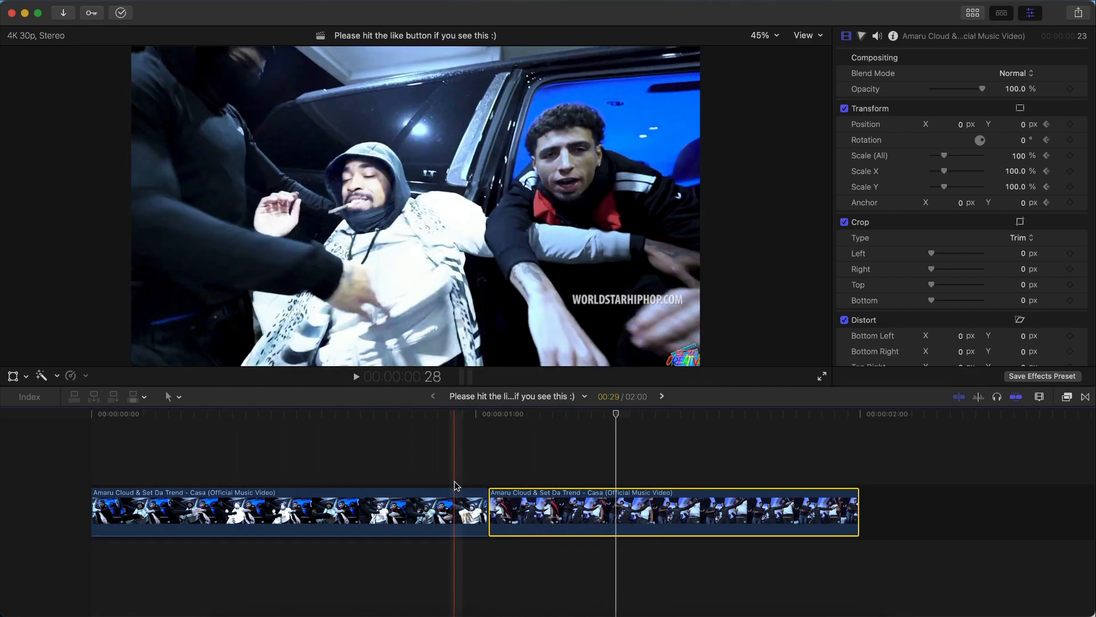
pyautogui.press('space')
pyautogui.press('space')
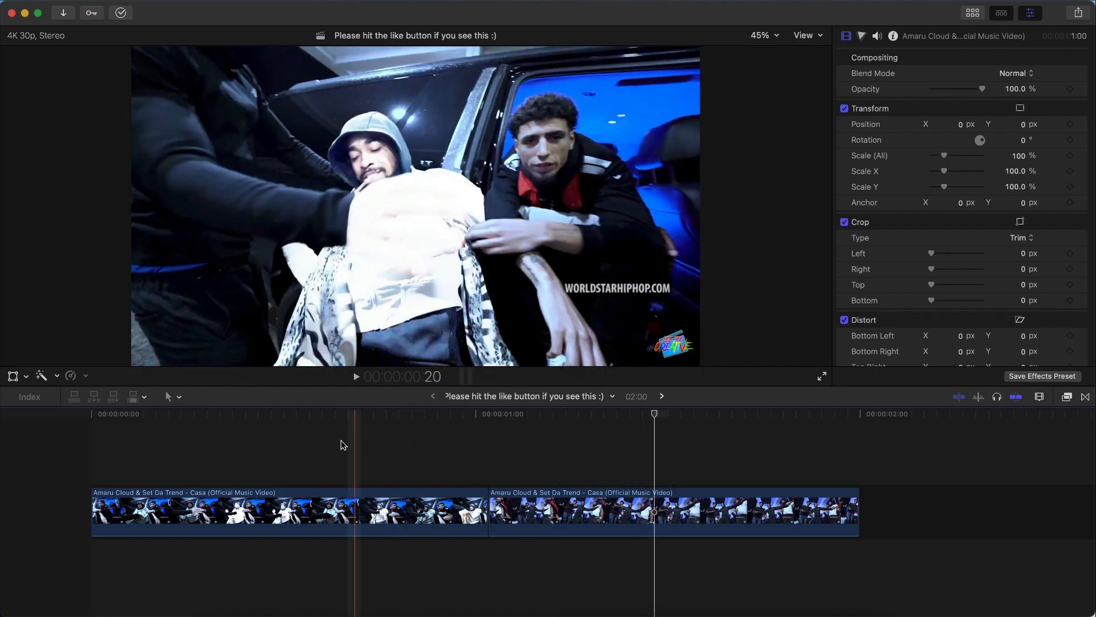
pyautogui.press('space')
pyautogui.press('space')
pyautogui.press('space')
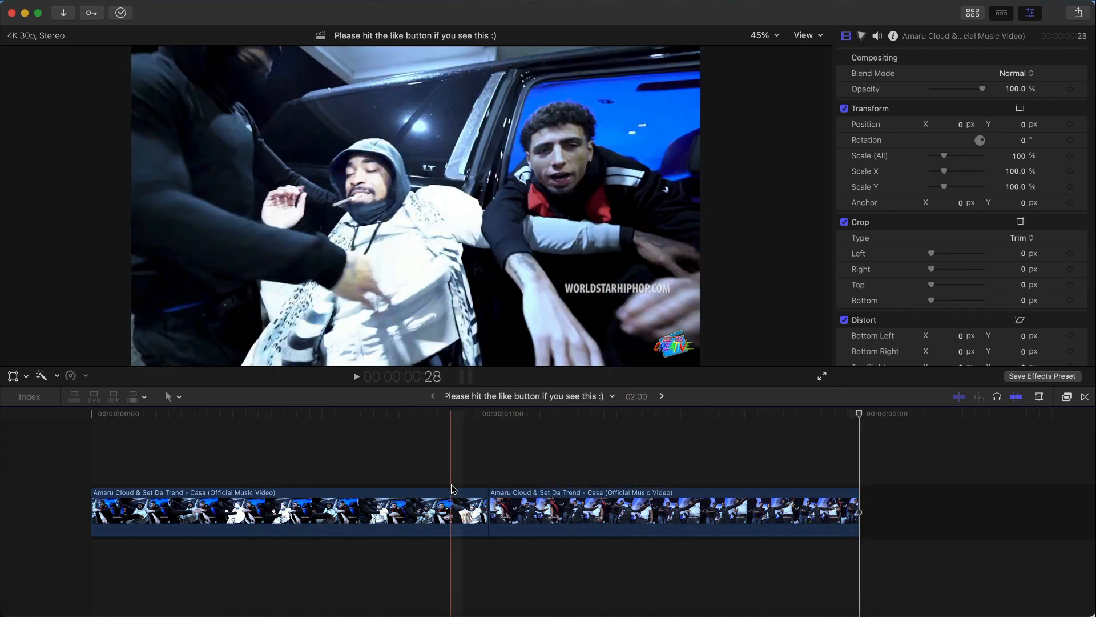
# Six frames before the cut, at frame 25, scale the first clip to 105% and add keyframes to all its transform parameters.
pyautogui.press('super+equal')
pyautogui.click(462, 493)
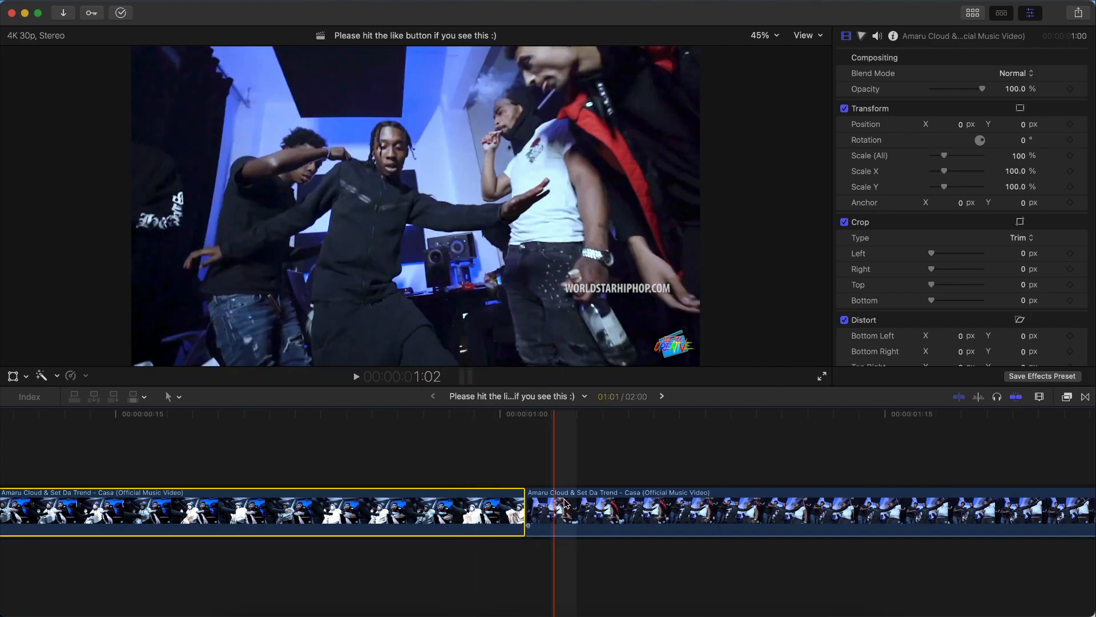
pyautogui.press('super+equal')
pyautogui.press('super+minus')
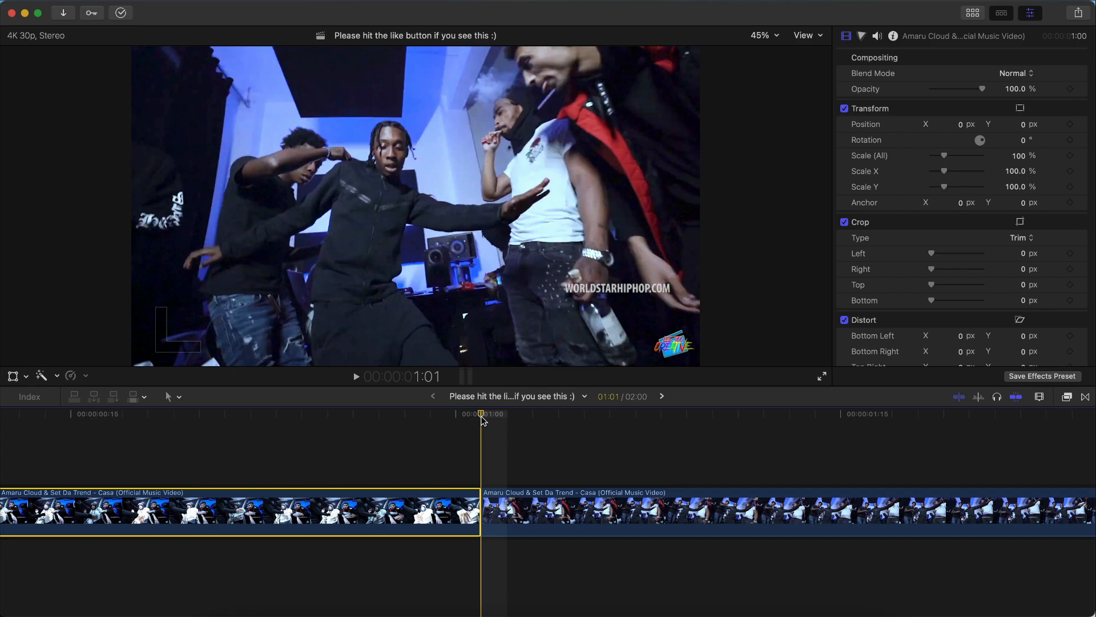
pyautogui.press('Left')
pyautogui.press('Left')
pyautogui.press('Left')
pyautogui.press('Left')
pyautogui.press('Left')
pyautogui.press('Left')
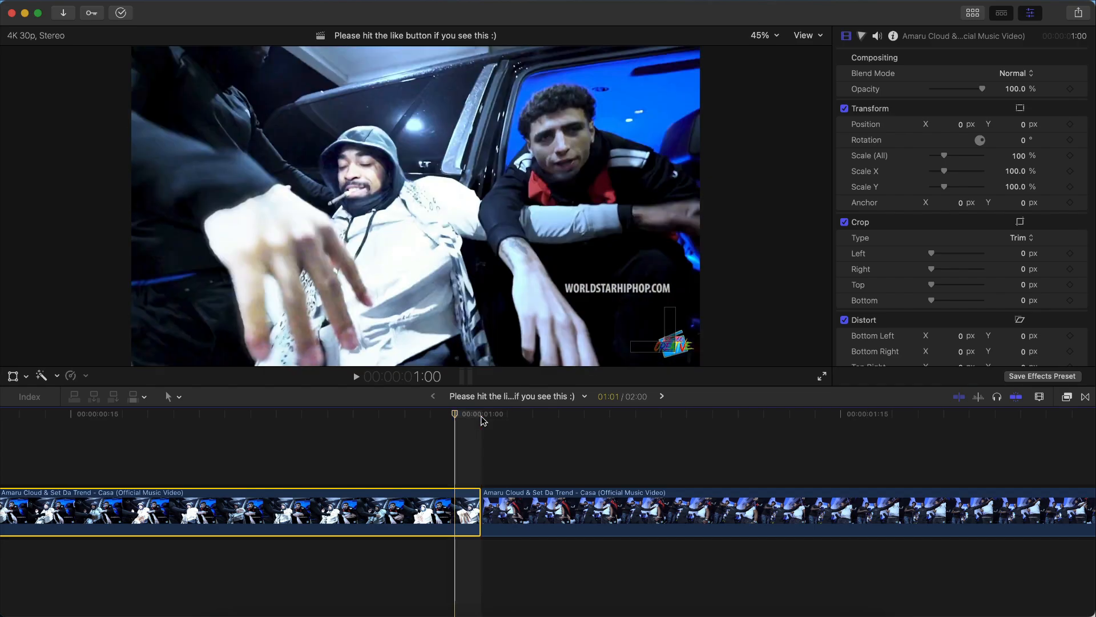
pyautogui.click(13, 376)
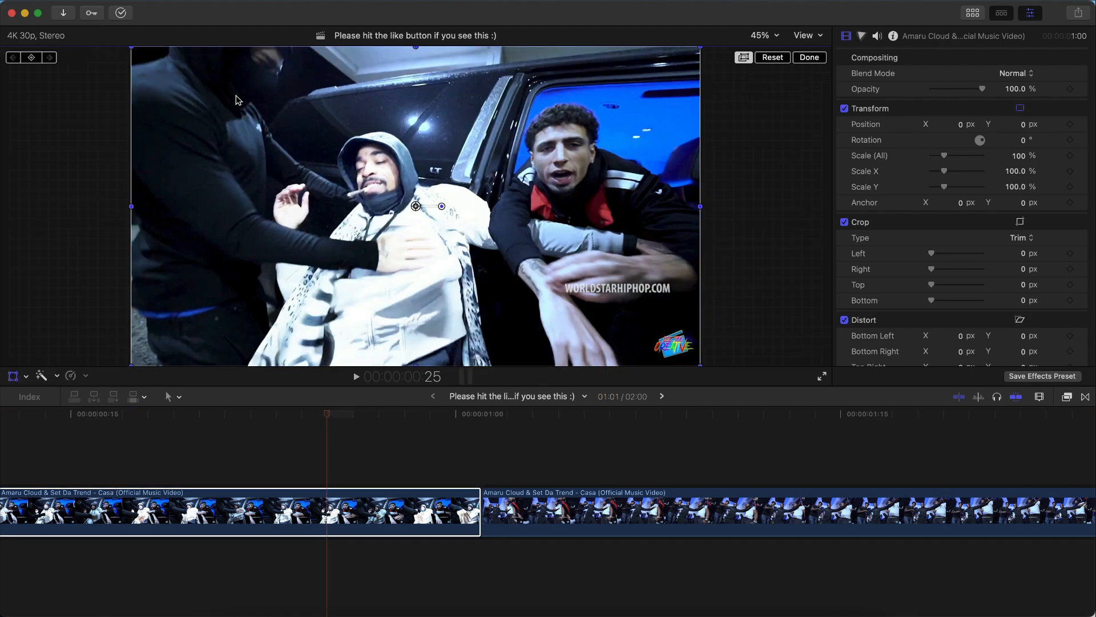
pyautogui.click(1019, 156)
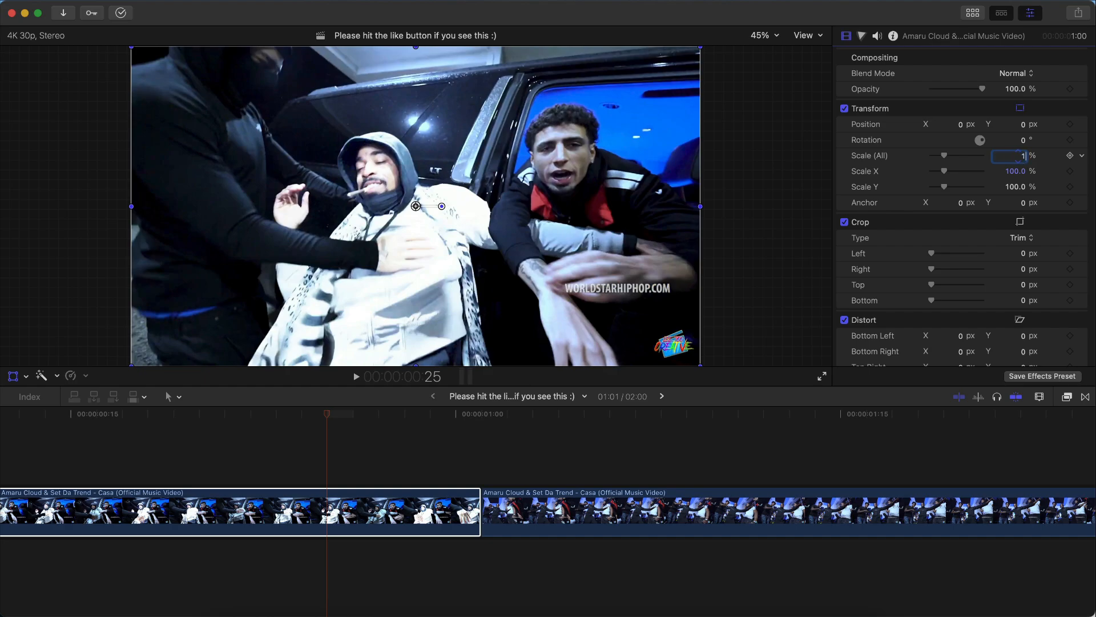
pyautogui.press('Return')
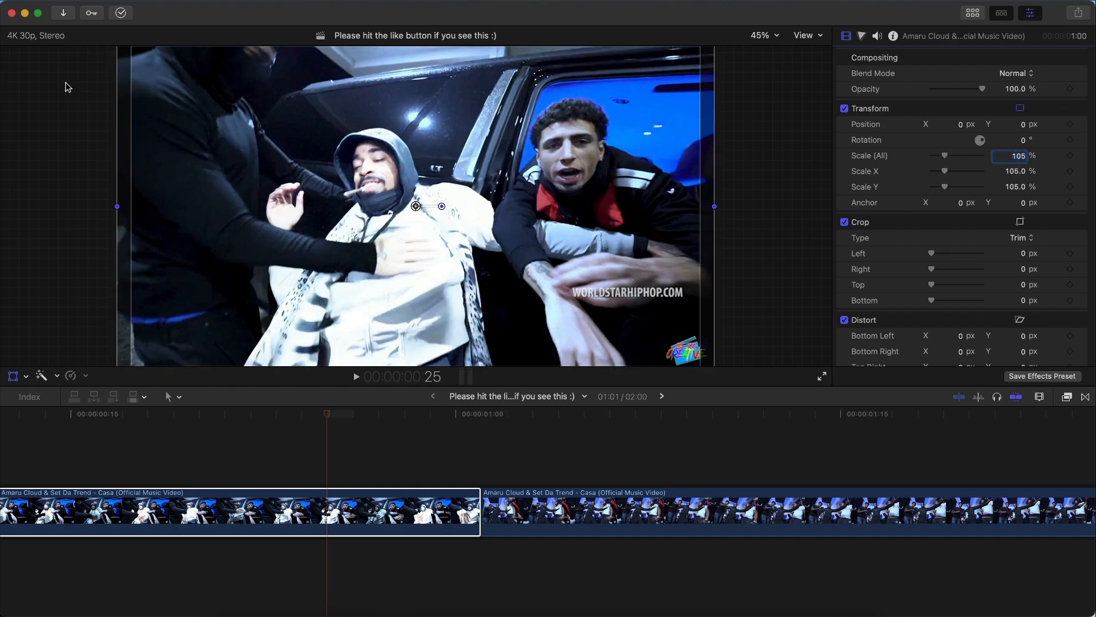
pyautogui.click(32, 58)
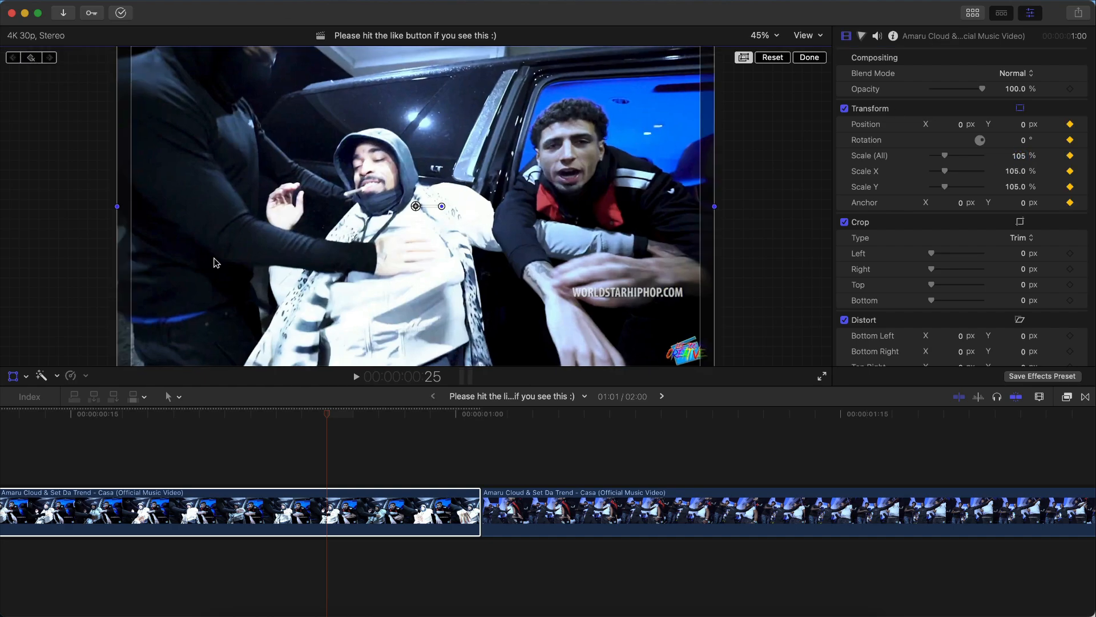
# Keyframe the first clip's vertical position: 50.6 px at frame 26, lowered at frame 28, 50.3 px at frame 29 and -49.6 px at 1:00.
pyautogui.press('Right')
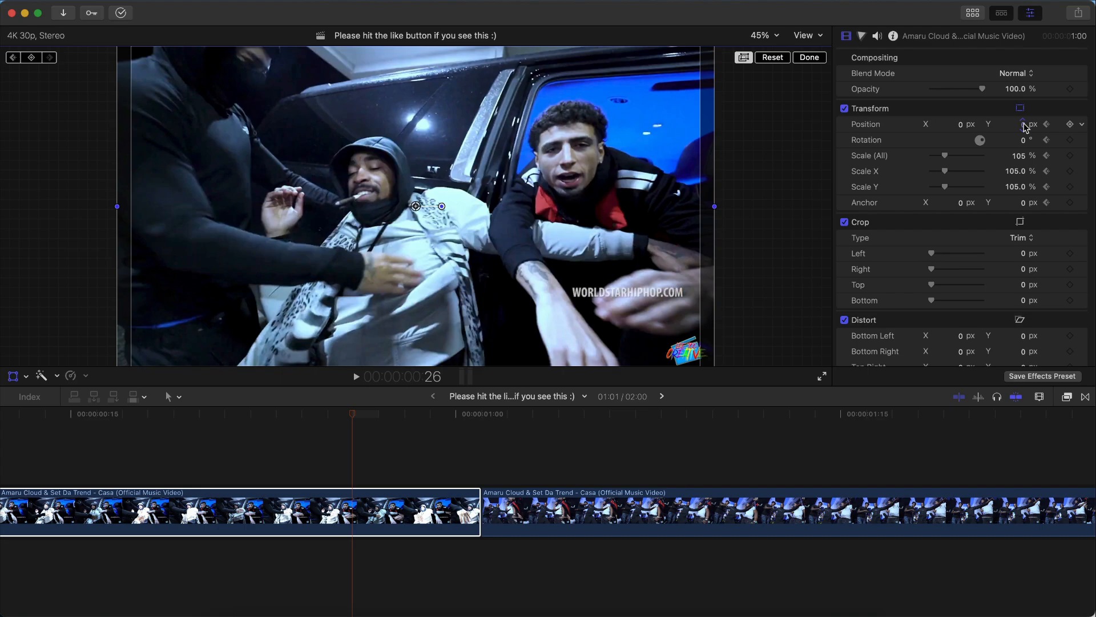
pyautogui.moveTo(1024, 126)
pyautogui.mouseDown()
pyautogui.moveTo(1009, 124)
pyautogui.moveTo(1026, 125)
pyautogui.mouseUp()
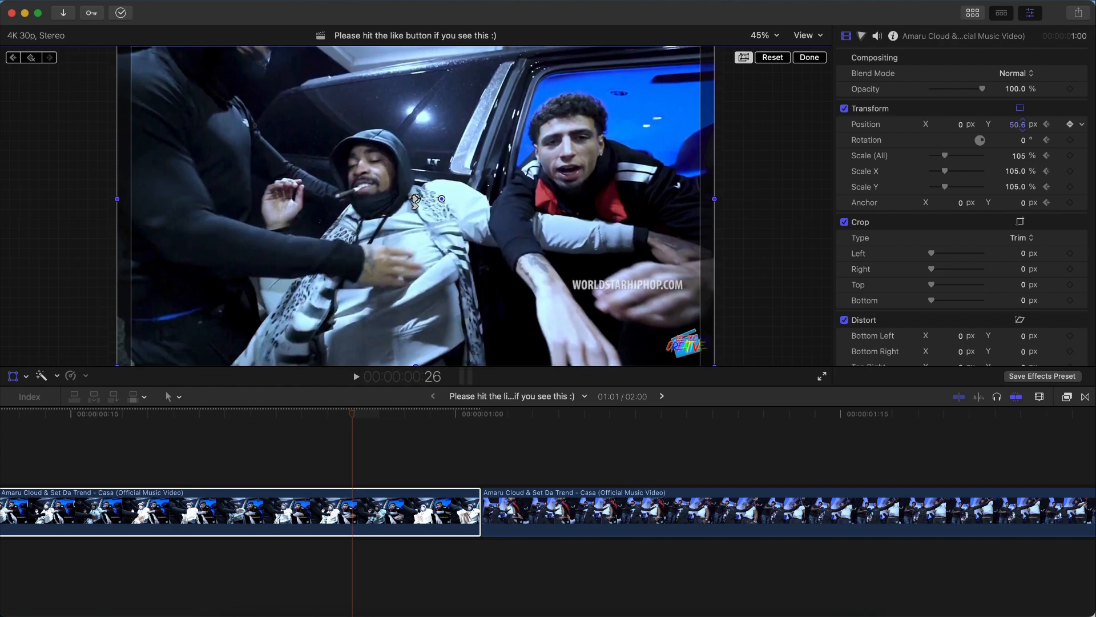
pyautogui.press('Right')
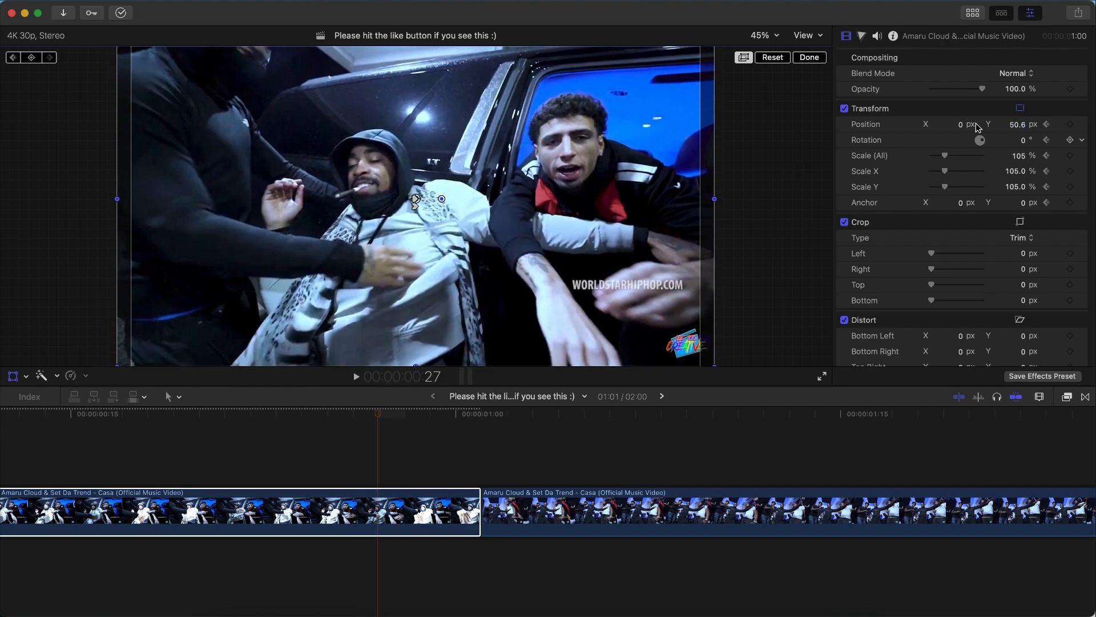
pyautogui.press('Right')
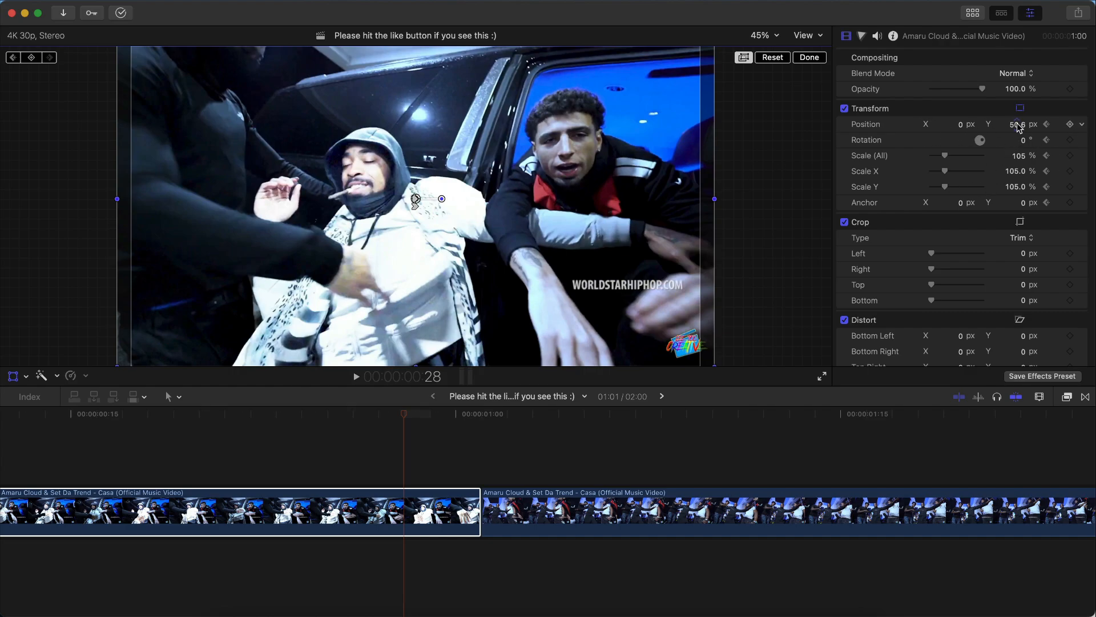
pyautogui.moveTo(1020, 127); pyautogui.dragTo(1016, 125)
pyautogui.press('Right')
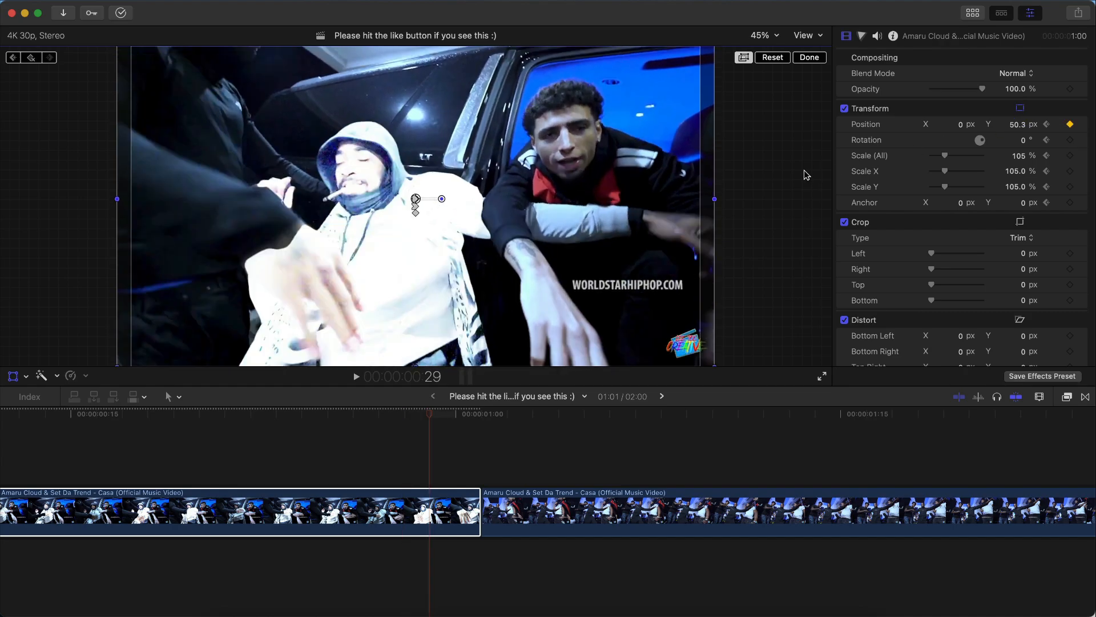
pyautogui.press('Right')
pyautogui.moveTo(1017, 126); pyautogui.dragTo(1017, 124)
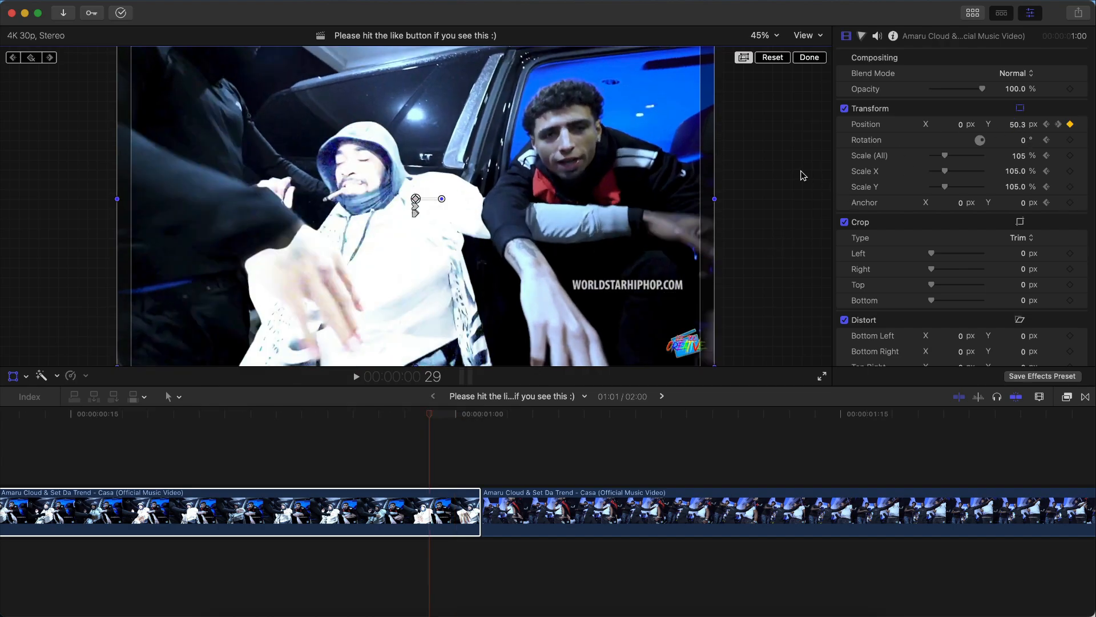
# Step frame by frame back and forth across the cut to check the first clip's vertical shake.
pyautogui.press('Right')
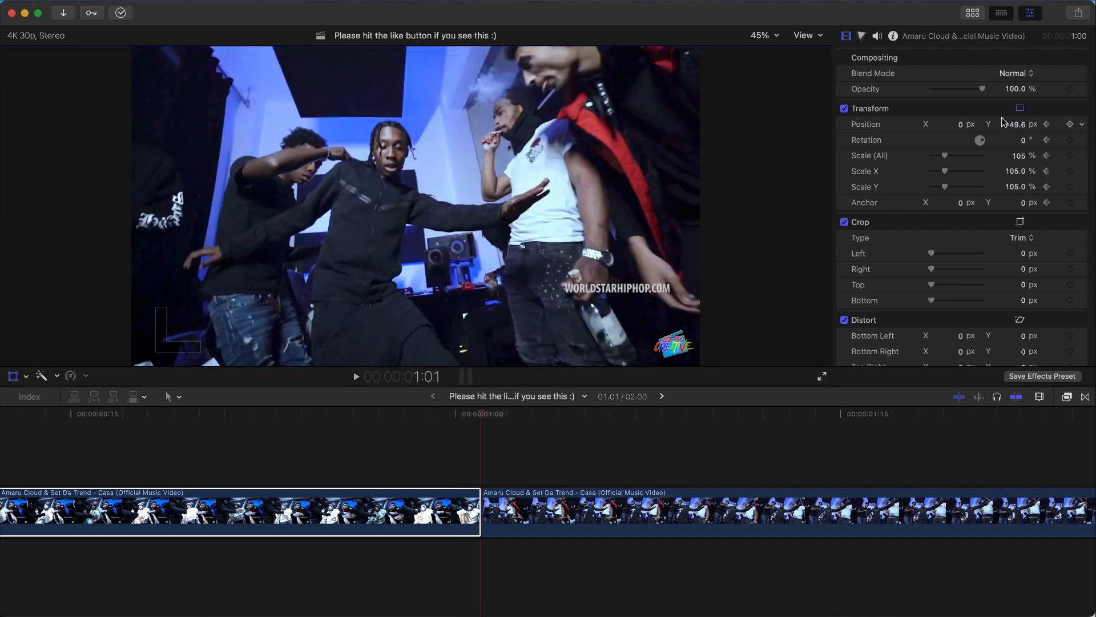
pyautogui.press('Left')
pyautogui.press('Left')
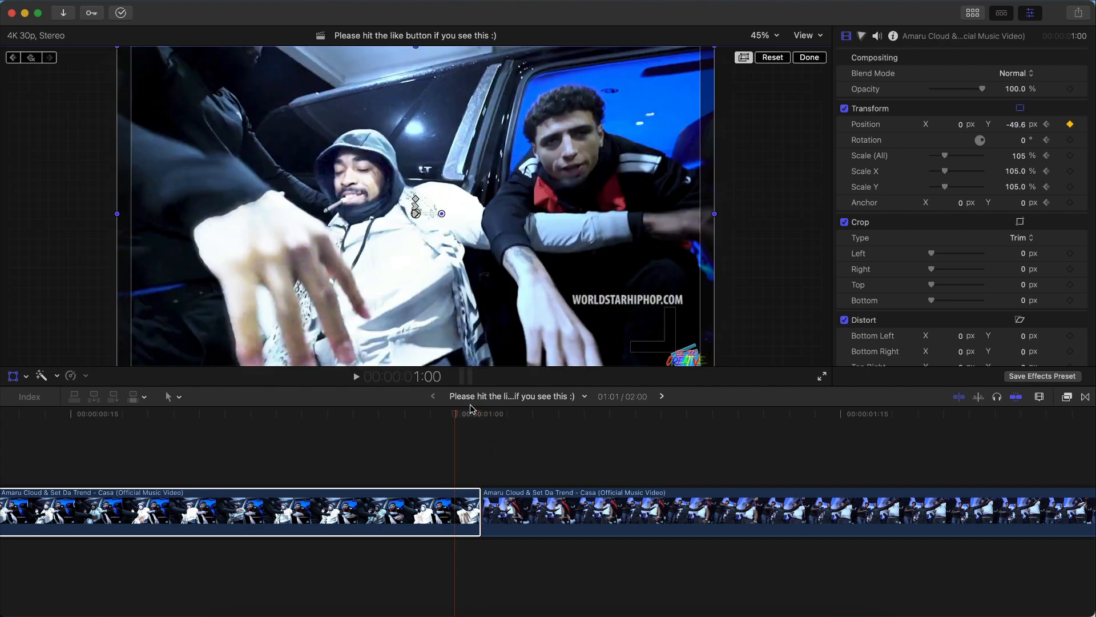
pyautogui.press('Right')
pyautogui.press('Right')
pyautogui.press('Left')
pyautogui.press('Right')
pyautogui.press('Left')
pyautogui.press('Right')
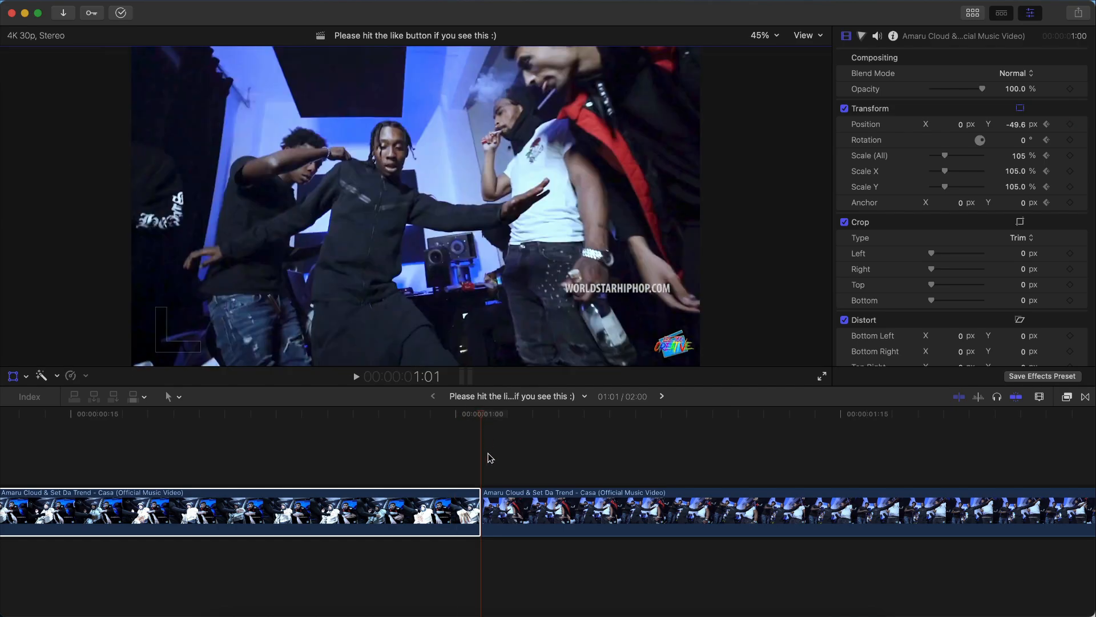
# Scale the second clip to 105% and add keyframes to all its transform parameters at its first frame, 1:01.
pyautogui.click(510, 523)
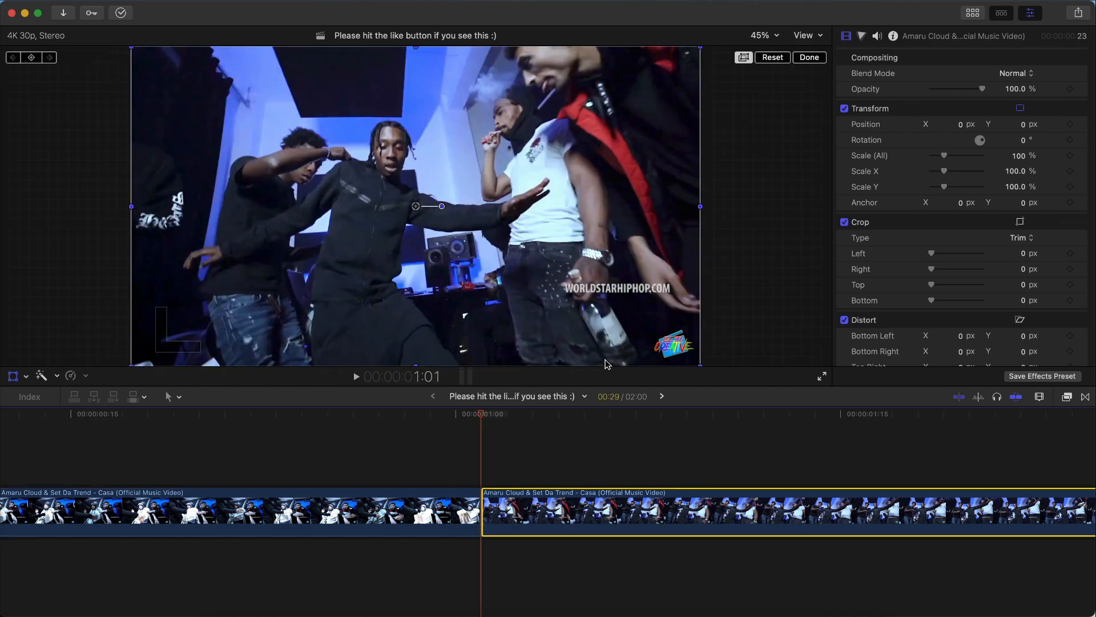
pyautogui.click(773, 166)
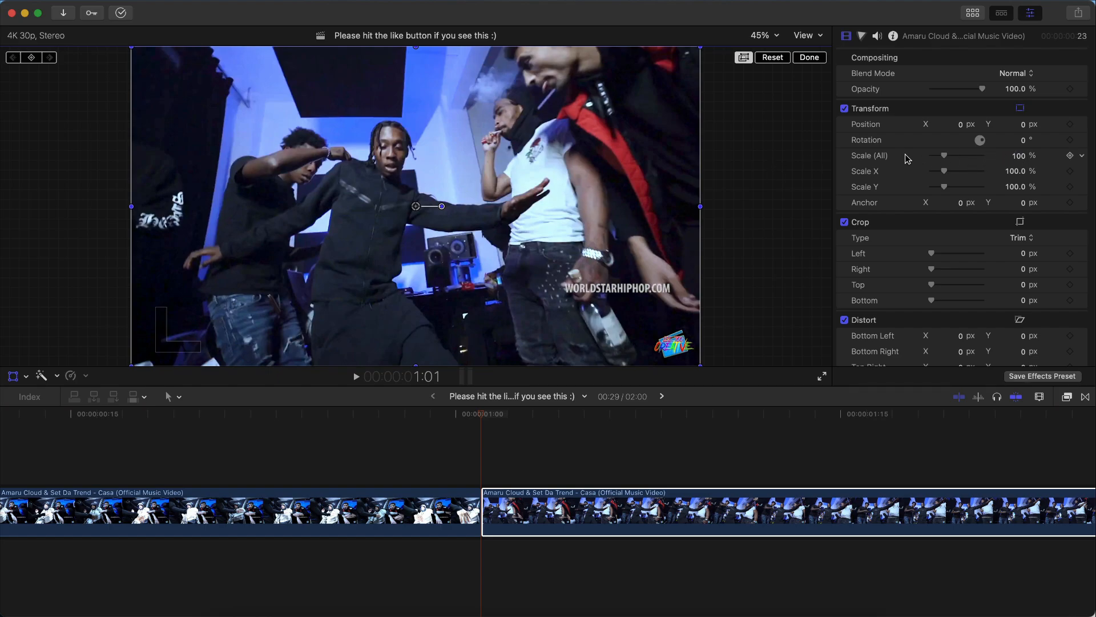
pyautogui.click(1017, 156)
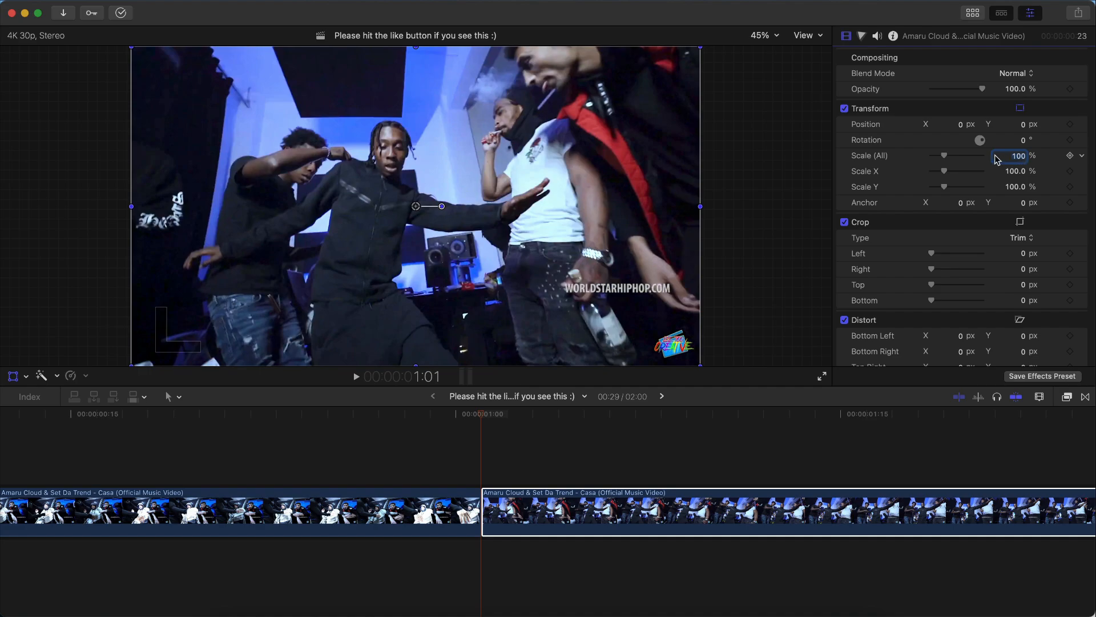
pyautogui.write('105')
pyautogui.press('Return')
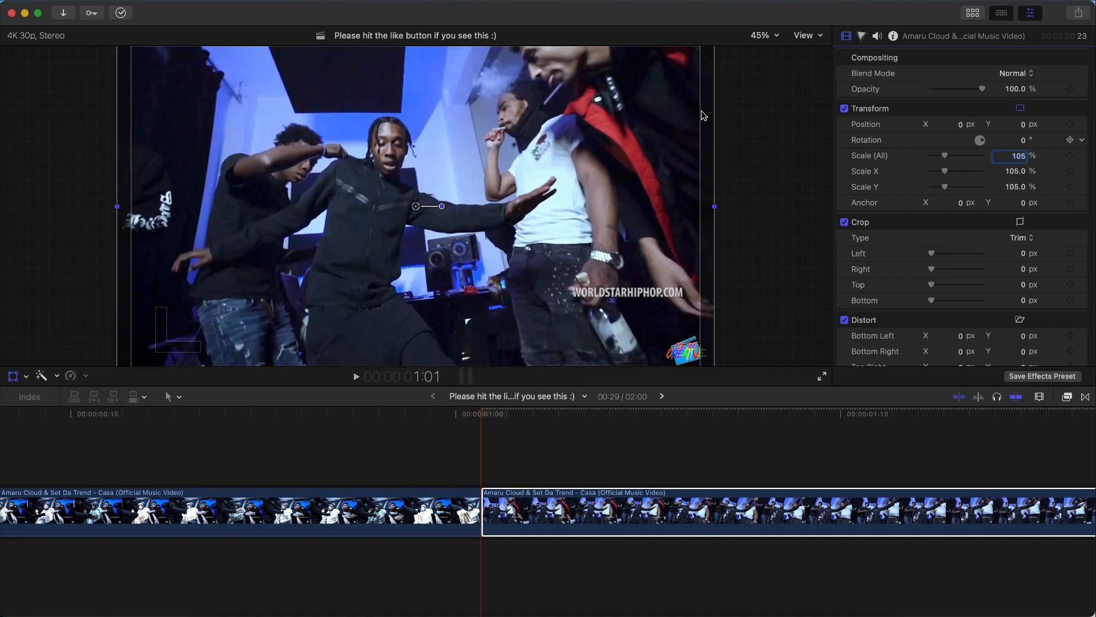
pyautogui.click(16, 96)
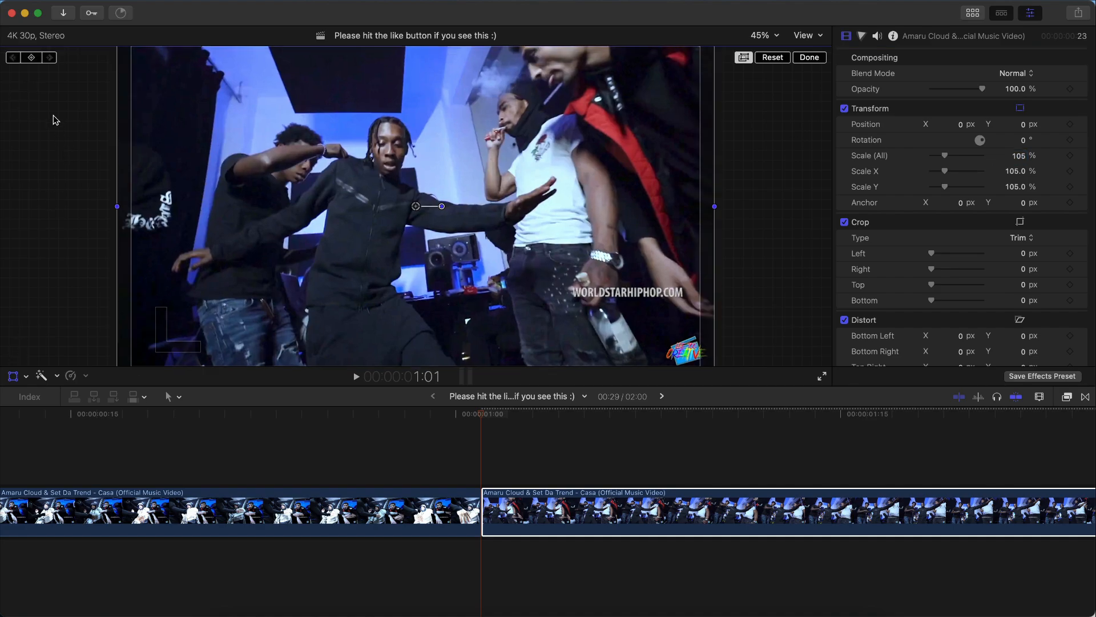
pyautogui.click(31, 57)
# Set the second clip's Position Y to 47.0 px one frame further on, at 1:02.
pyautogui.press('Right')
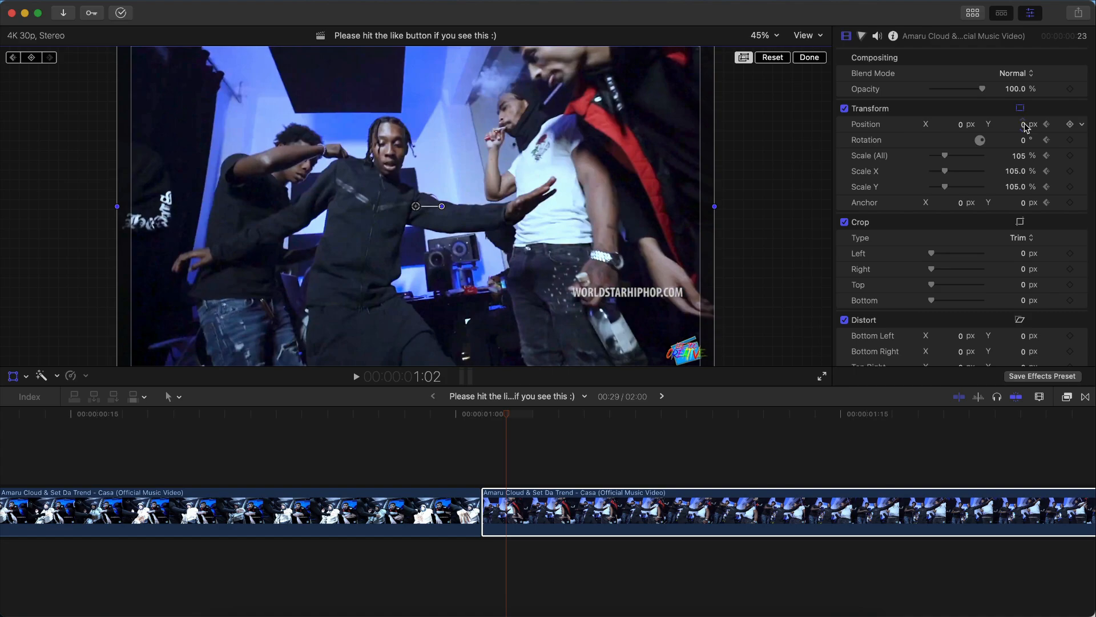
pyautogui.moveTo(1026, 127); pyautogui.dragTo(1026, 127)
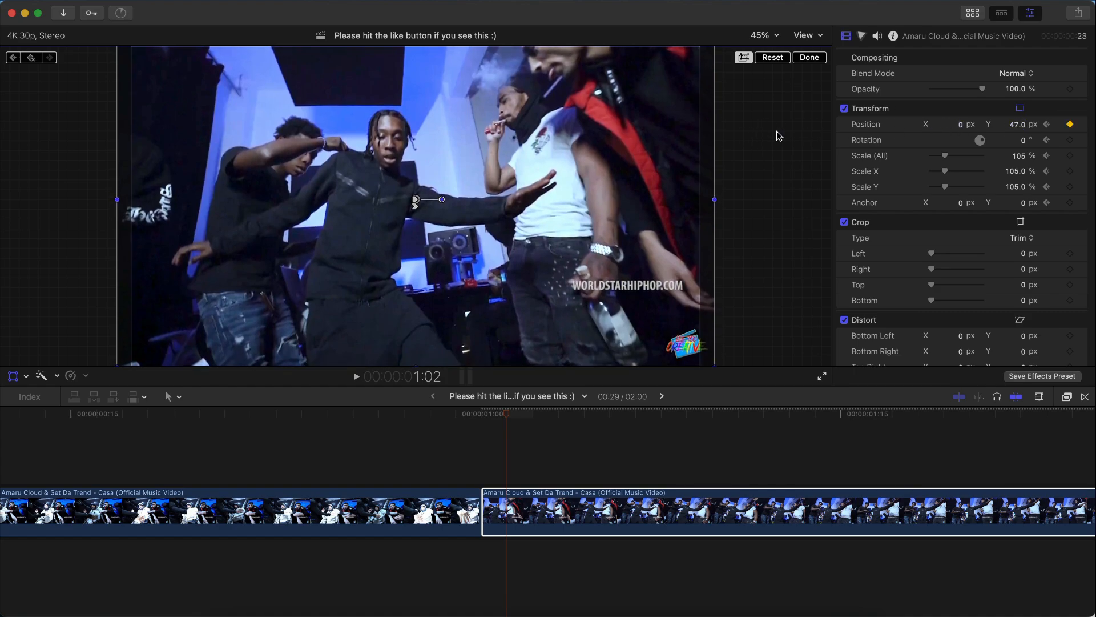
# Keyframe the second clip's Position Y frame by frame: -50.0 px at 1:03, 52.0 px at 1:04 and -40.0 px at 1:05.
pyautogui.press('Right')
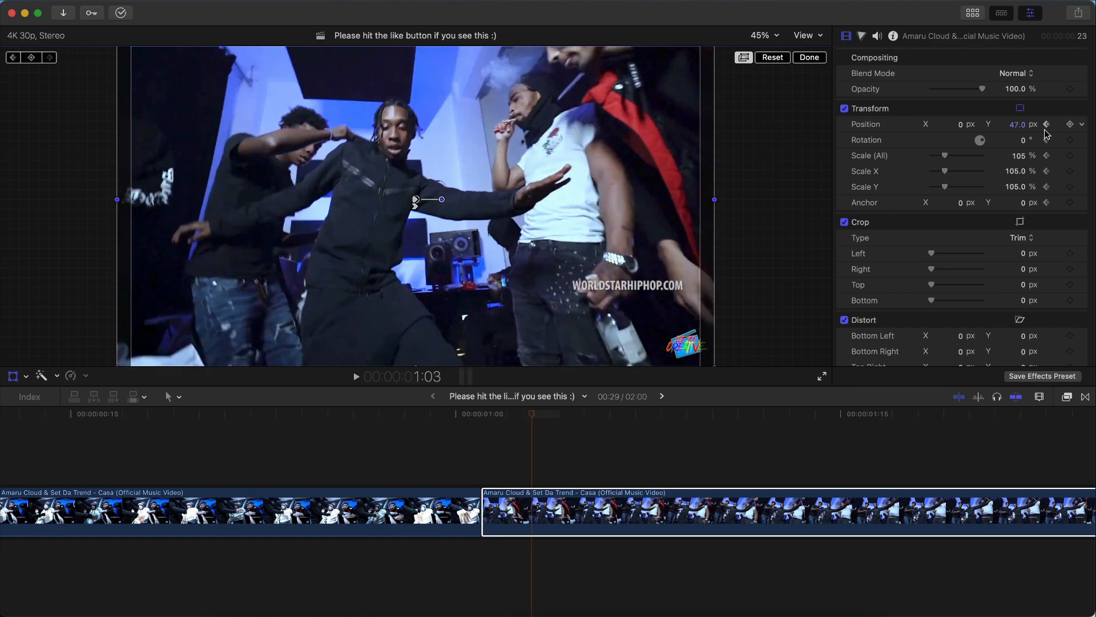
pyautogui.moveTo(1026, 127); pyautogui.dragTo(985, 126)
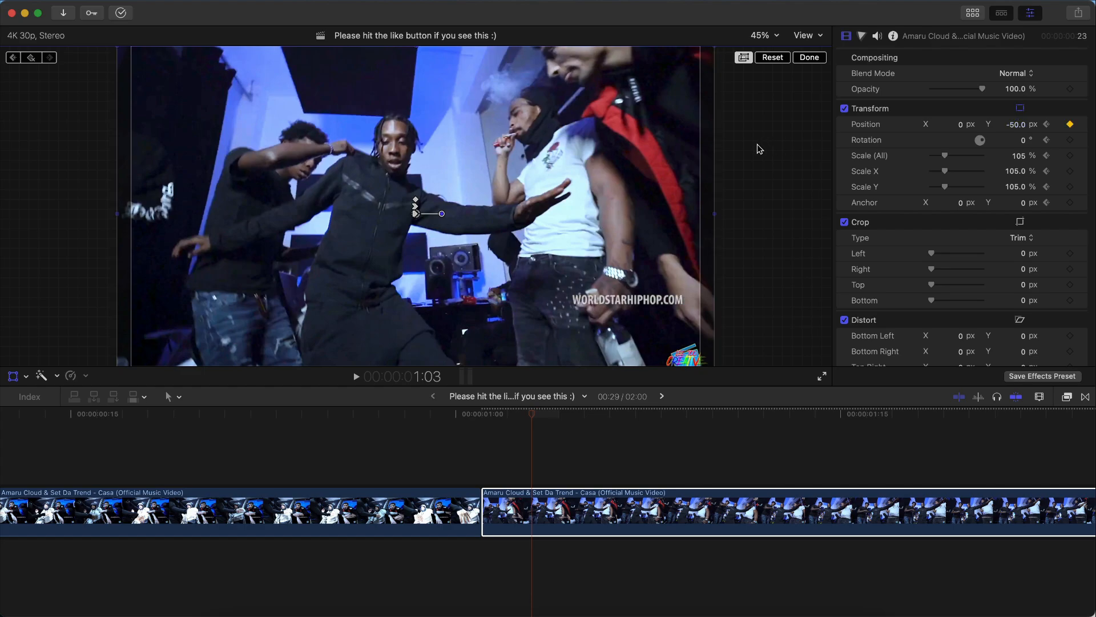
pyautogui.press('Right')
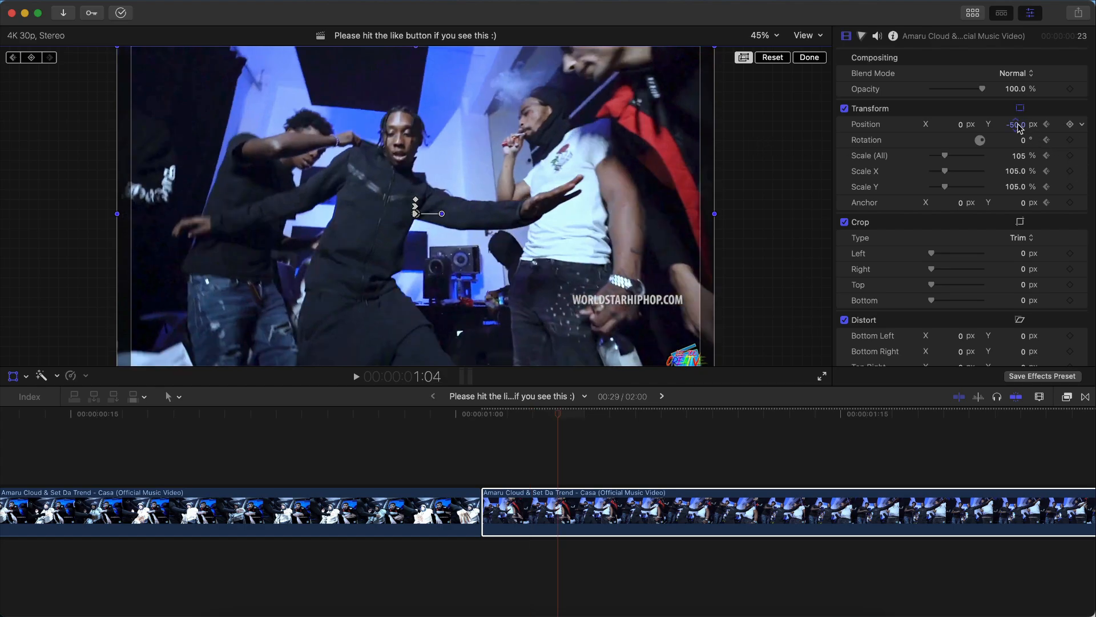
pyautogui.moveTo(1019, 127)
pyautogui.mouseDown()
pyautogui.moveTo(1065, 124)
pyautogui.moveTo(1004, 124)
pyautogui.mouseUp()
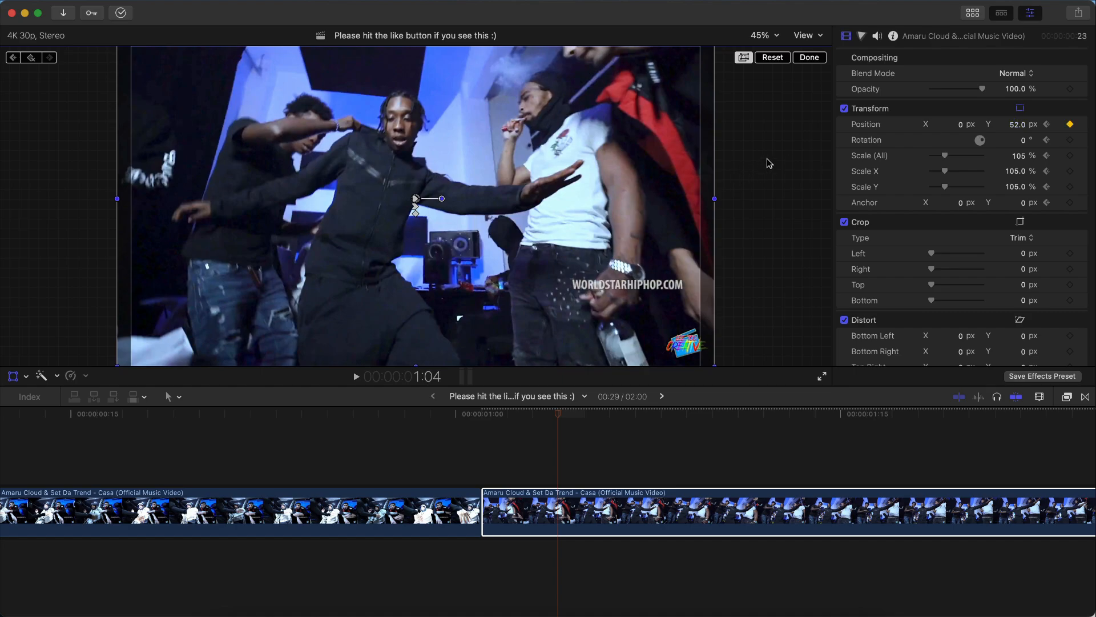
pyautogui.press('Right')
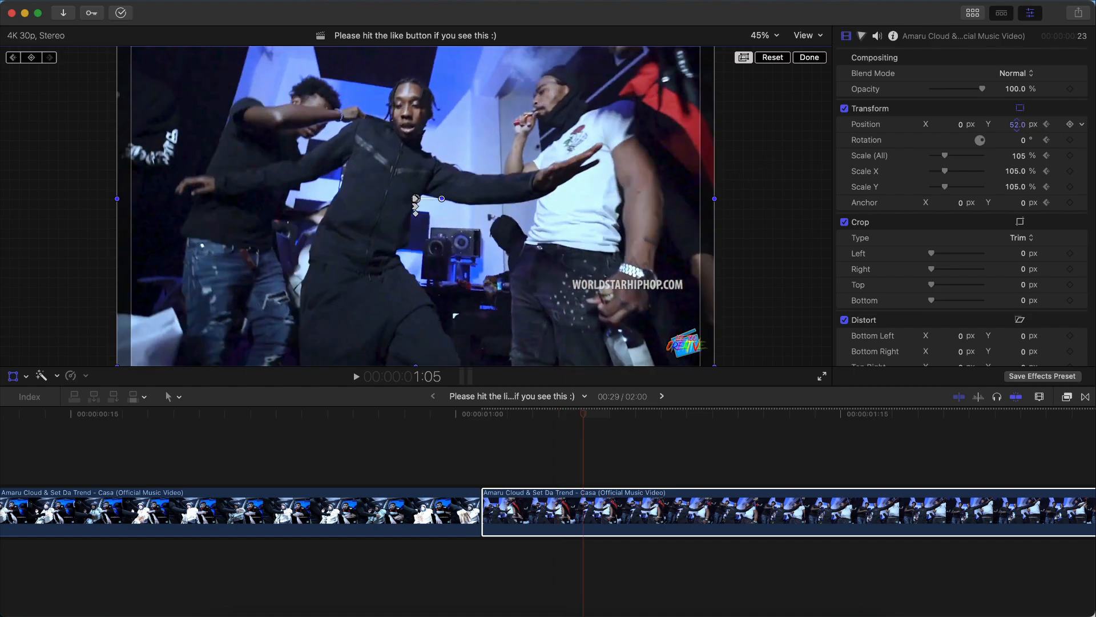
pyautogui.moveTo(1016, 124); pyautogui.dragTo(1019, 126)
pyautogui.click(809, 57)
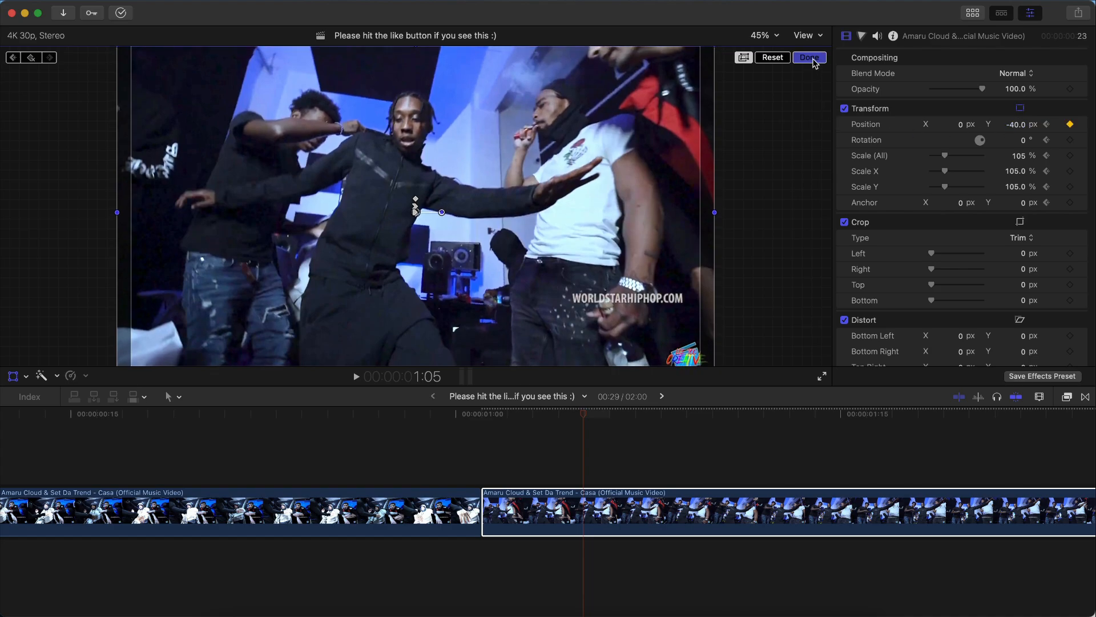
# Fit both clips in the timeline and play the sequence to review the vertical shake across the cut.
pyautogui.press('super+minus')
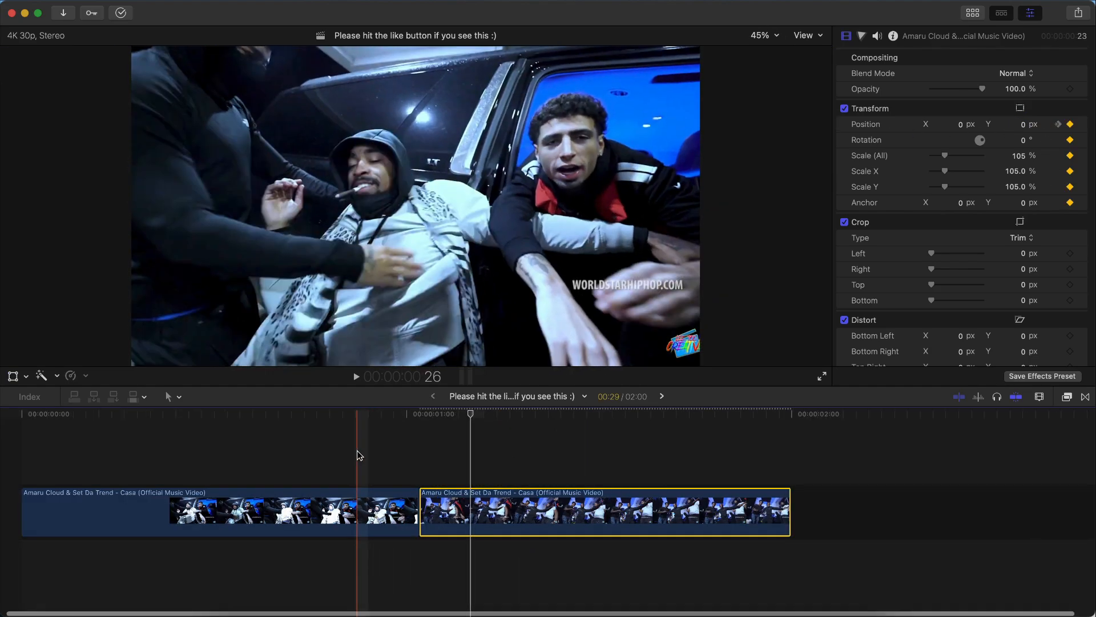
pyautogui.press('super+minus')
pyautogui.hotkey('shift', 'z')
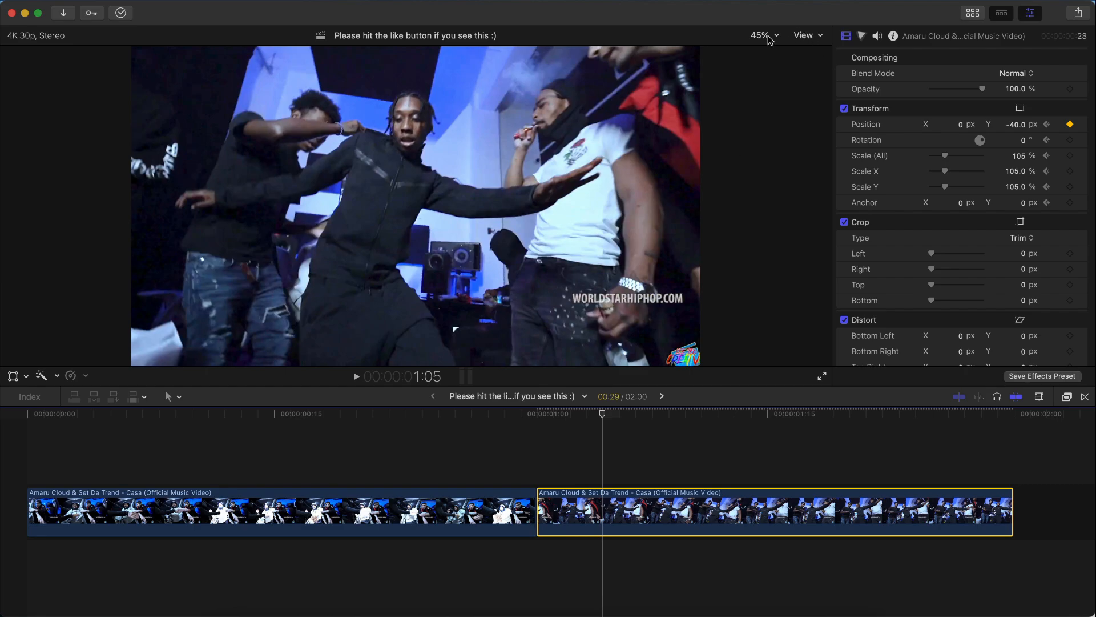
pyautogui.click(768, 35)
pyautogui.click(762, 49)
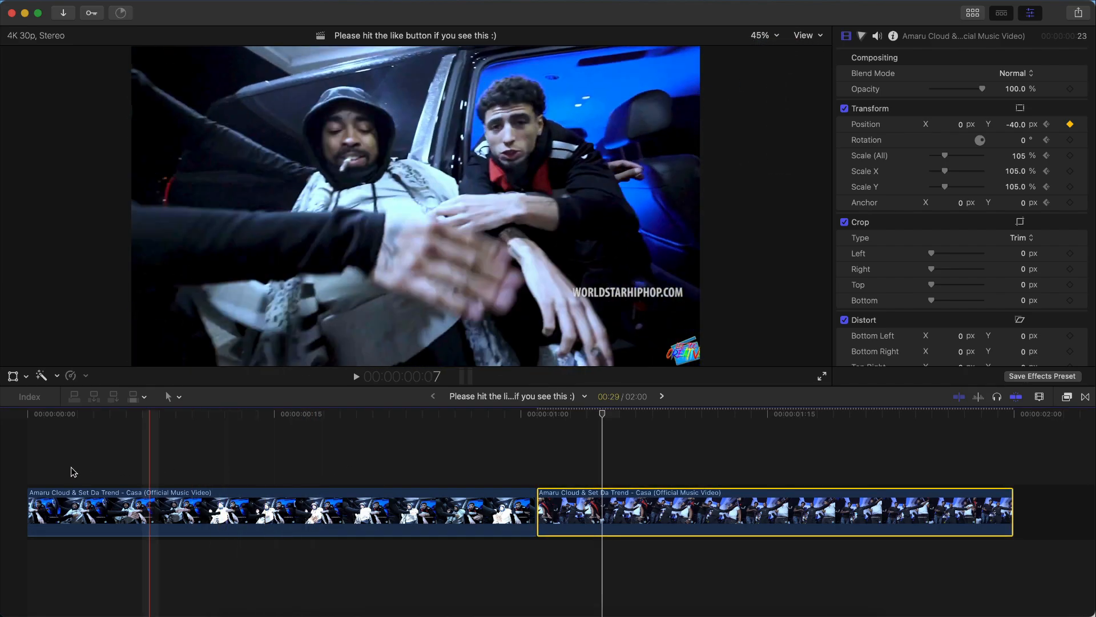
pyautogui.press('space')
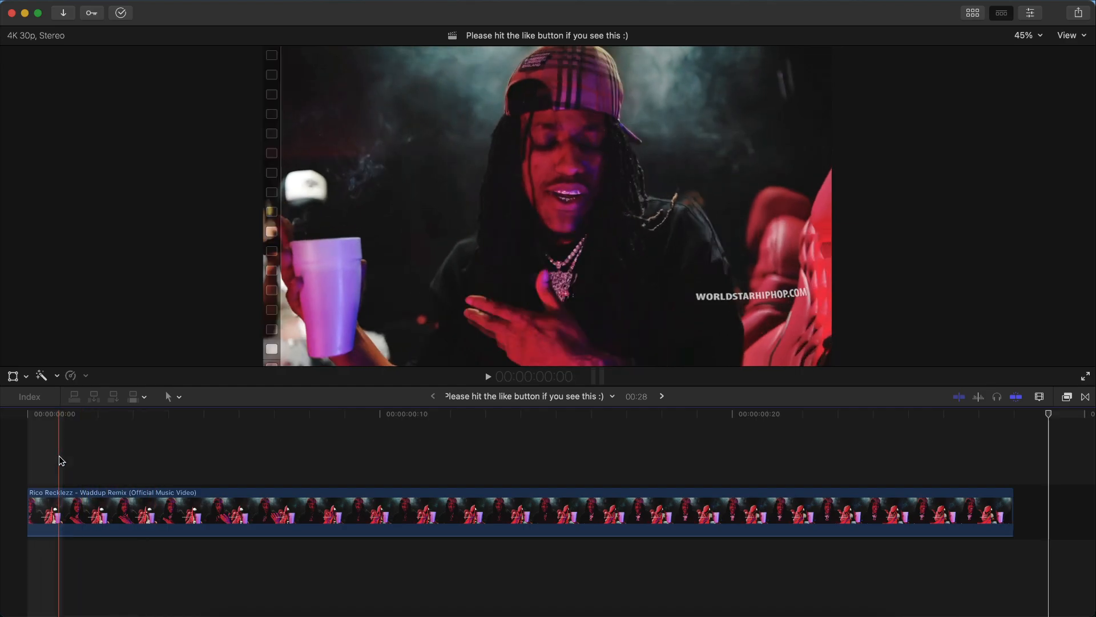
# Apply the Trails distortion effect to the Rico Recklezz clip and play it back.
pyautogui.press('space')
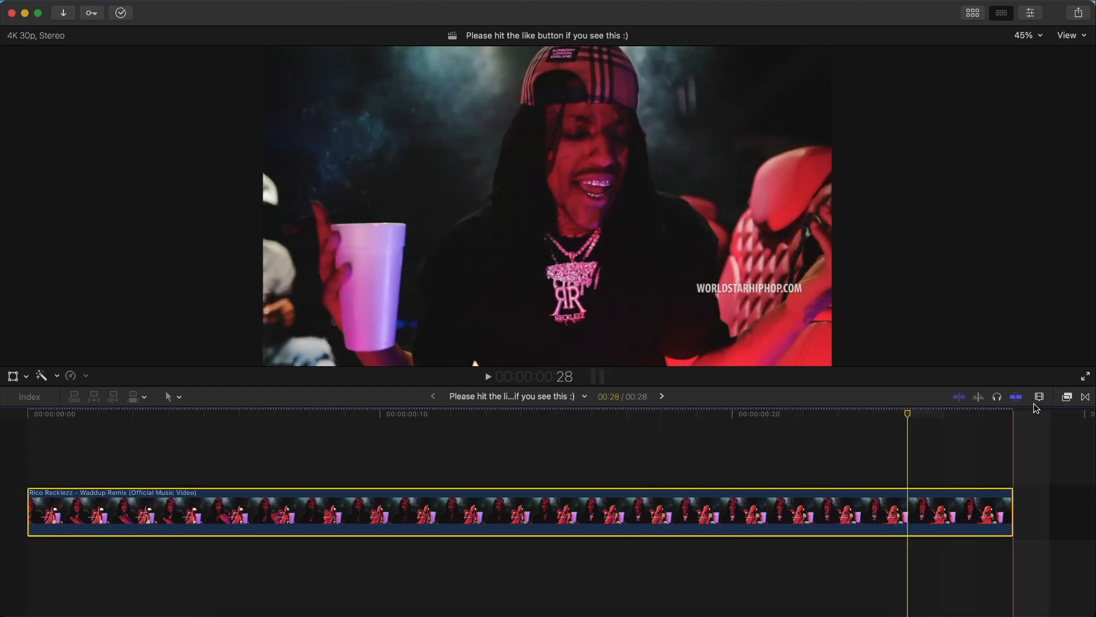
pyautogui.click(1067, 396)
pyautogui.click(838, 469)
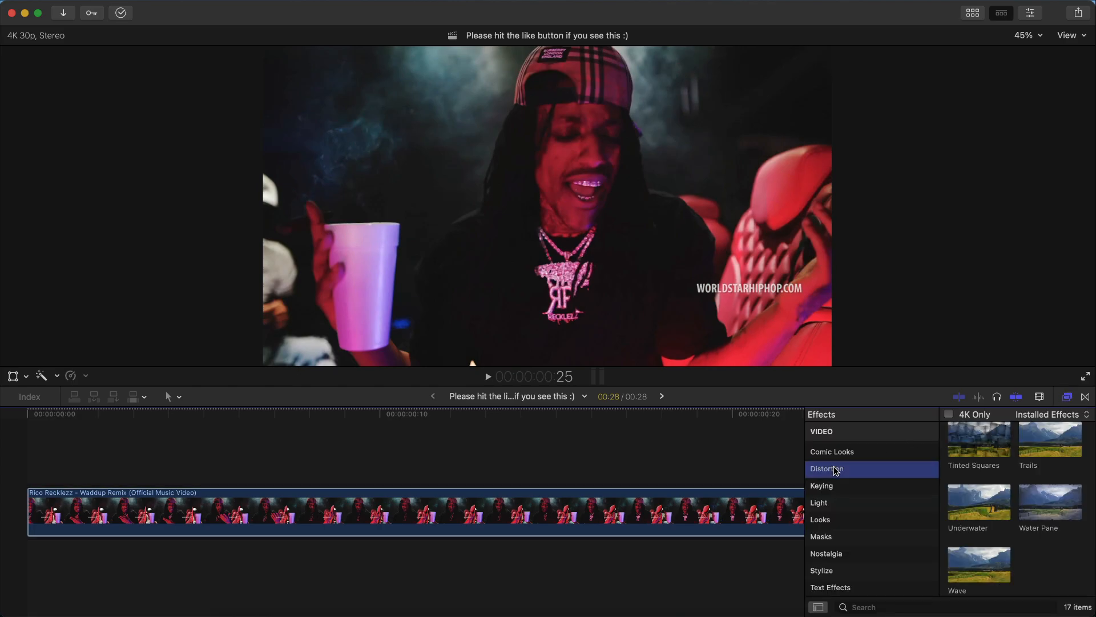
pyautogui.scroll(1, 831, 479)
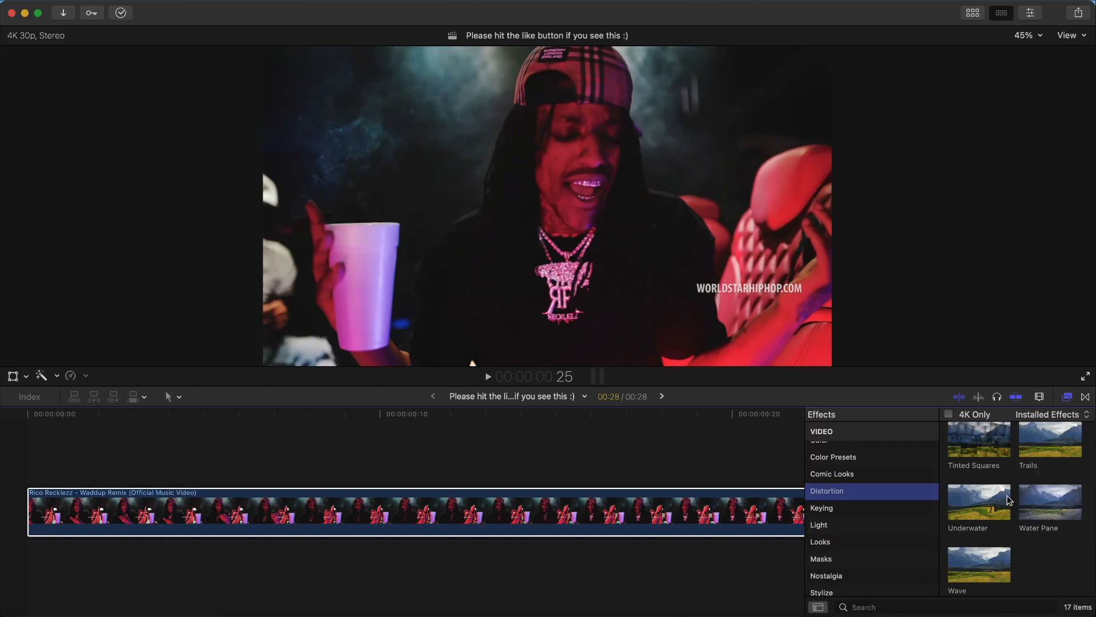
pyautogui.moveTo(979, 503); pyautogui.dragTo(444, 523)
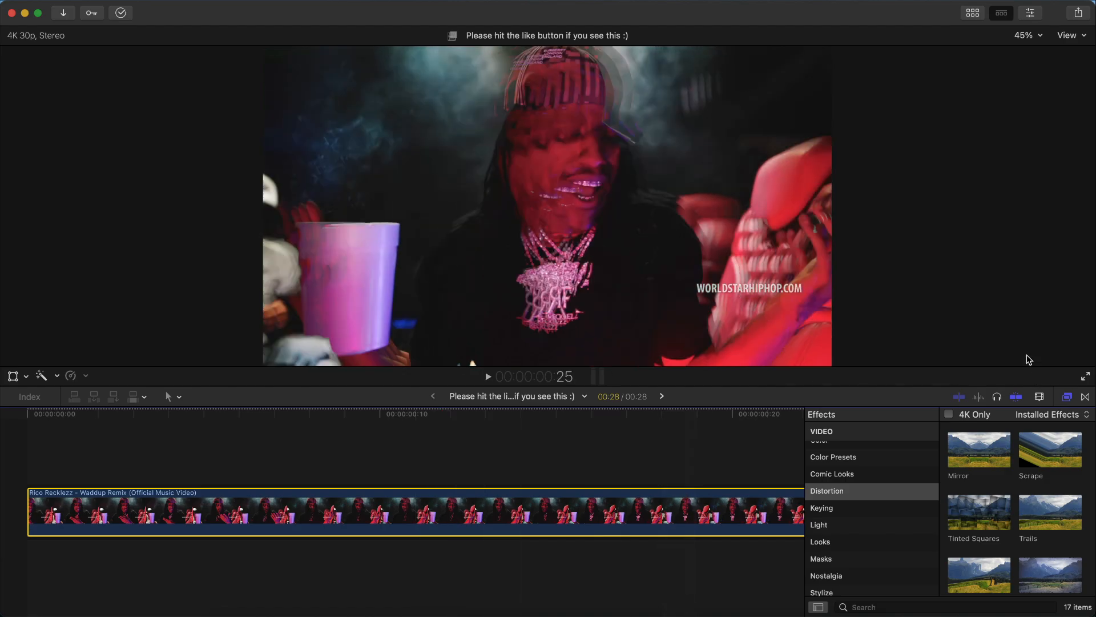
pyautogui.hotkey('shift', 'z')
pyautogui.press('space')
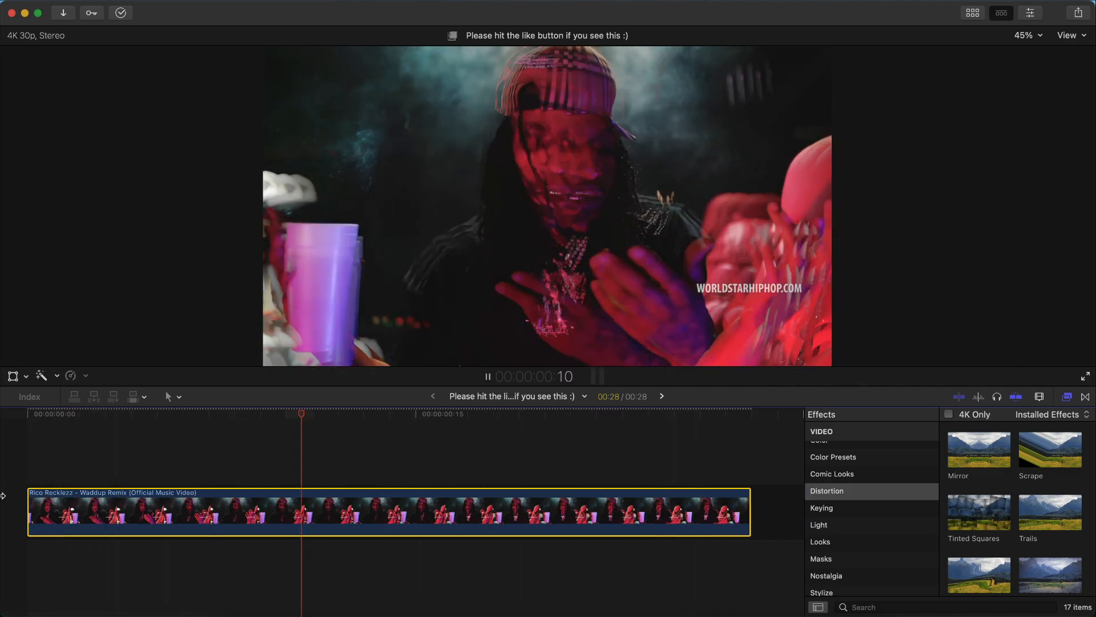
# Set the Trails effect's Echoes to 16.0 and Duration to 0.26, playing the clip after each change.
pyautogui.click(1030, 13)
pyautogui.click(895, 76)
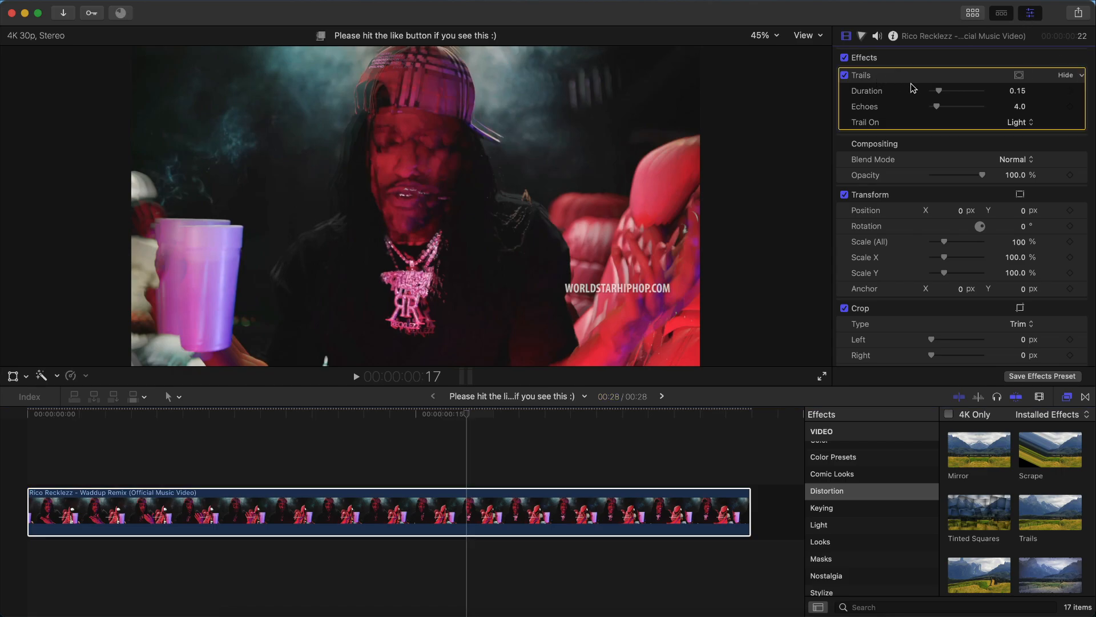
pyautogui.moveTo(938, 106); pyautogui.dragTo(952, 105)
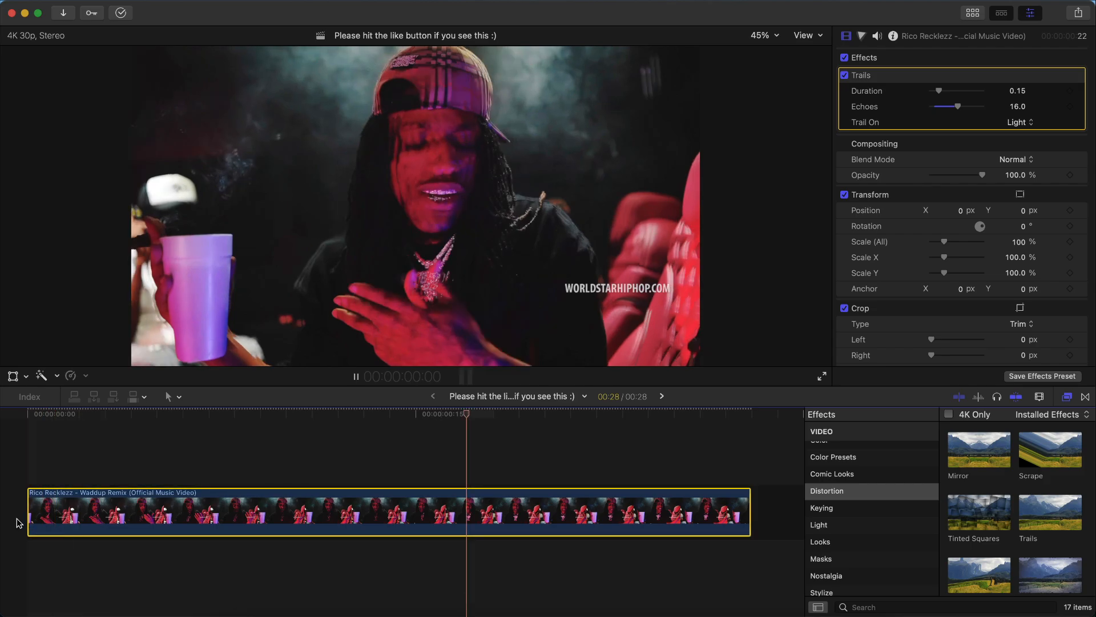
pyautogui.press('space')
pyautogui.moveTo(940, 90); pyautogui.dragTo(947, 88)
pyautogui.press('space')
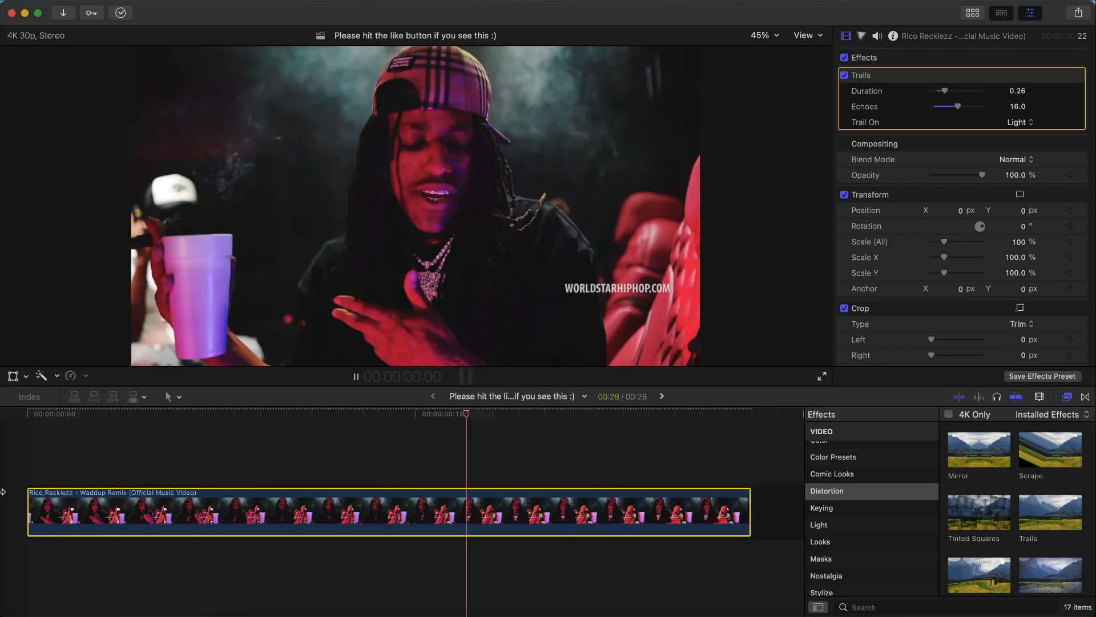
pyautogui.press('space')
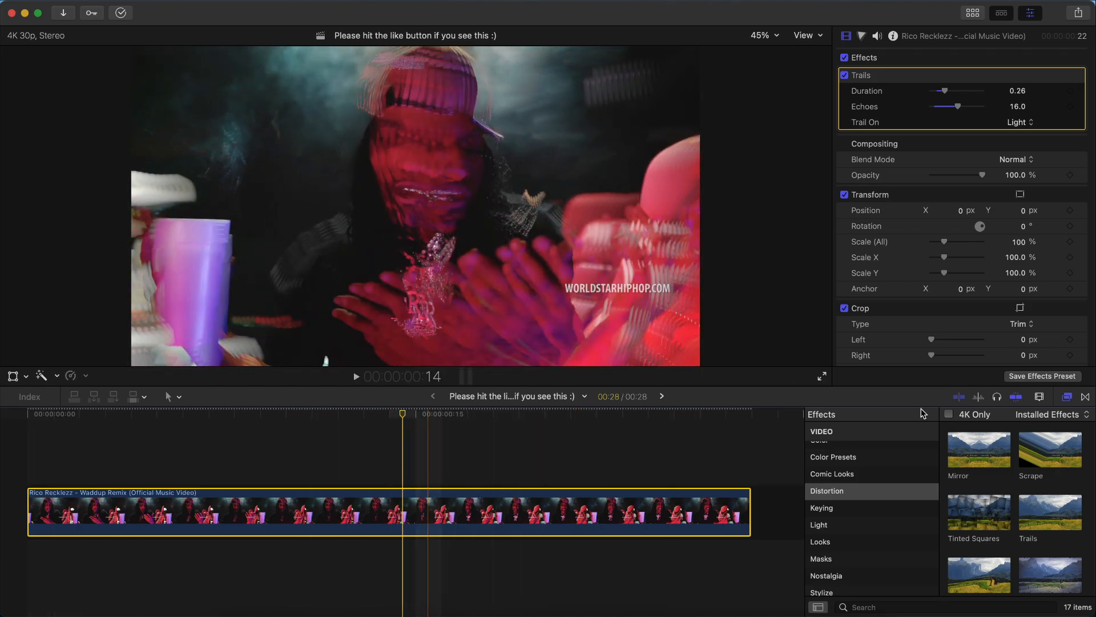
# Add the Underwater distortion effect to the same clip and preview it.
pyautogui.scroll(-3, 984, 517)
pyautogui.moveTo(967, 485); pyautogui.dragTo(602, 511)
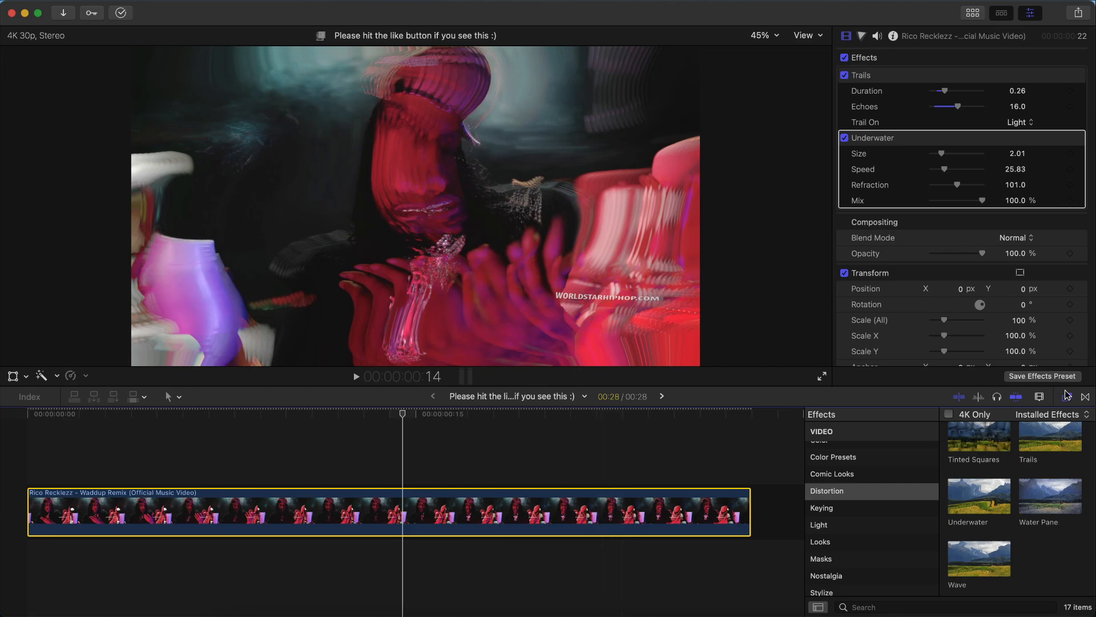
pyautogui.click(1067, 397)
pyautogui.press('space')
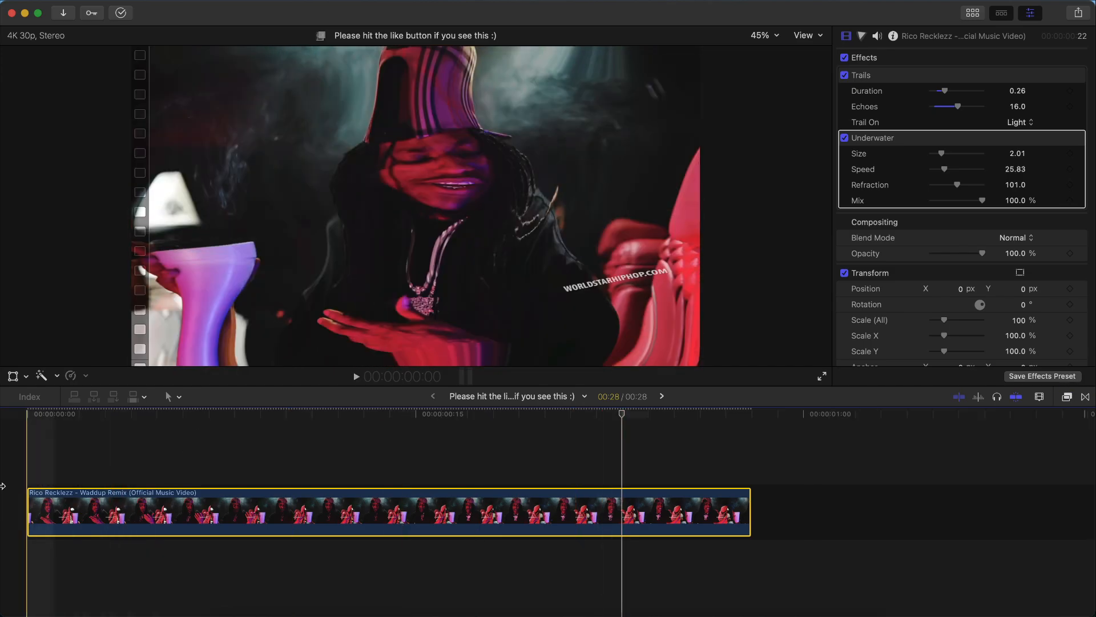
pyautogui.press('space')
# Tune the Underwater effect to Speed 35.67 and Refraction 34.0, replaying the clip to judge the distortion.
pyautogui.moveTo(954, 185)
pyautogui.mouseDown()
pyautogui.moveTo(933, 185)
pyautogui.moveTo(949, 166)
pyautogui.mouseUp()
pyautogui.press('space')
pyautogui.press('space')
pyautogui.press('space')
pyautogui.press('space')
pyautogui.press('space')
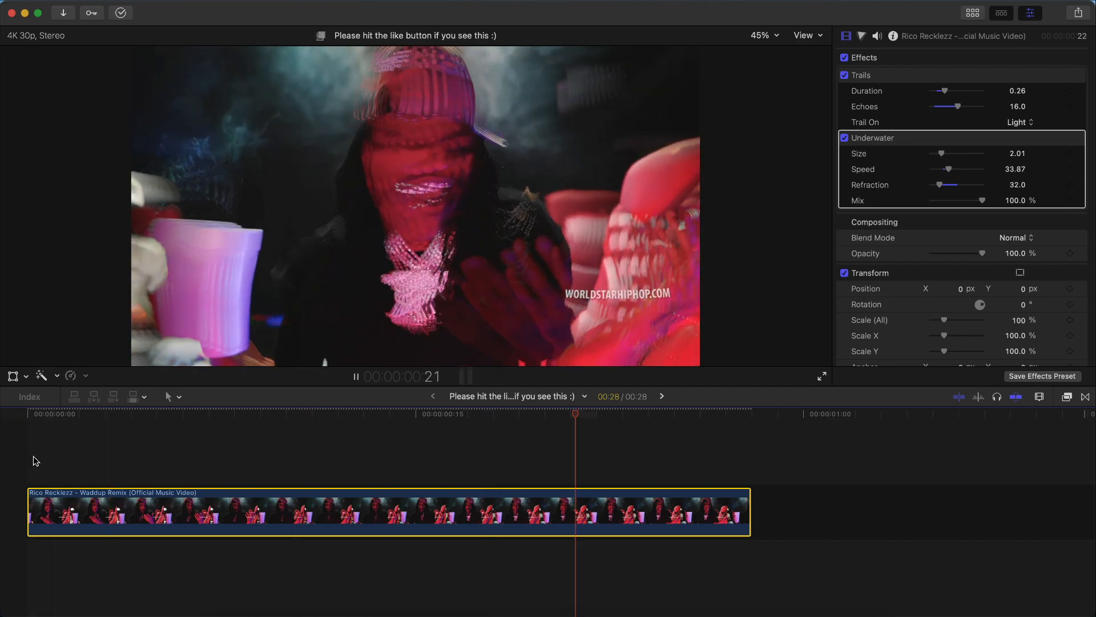
pyautogui.press('space')
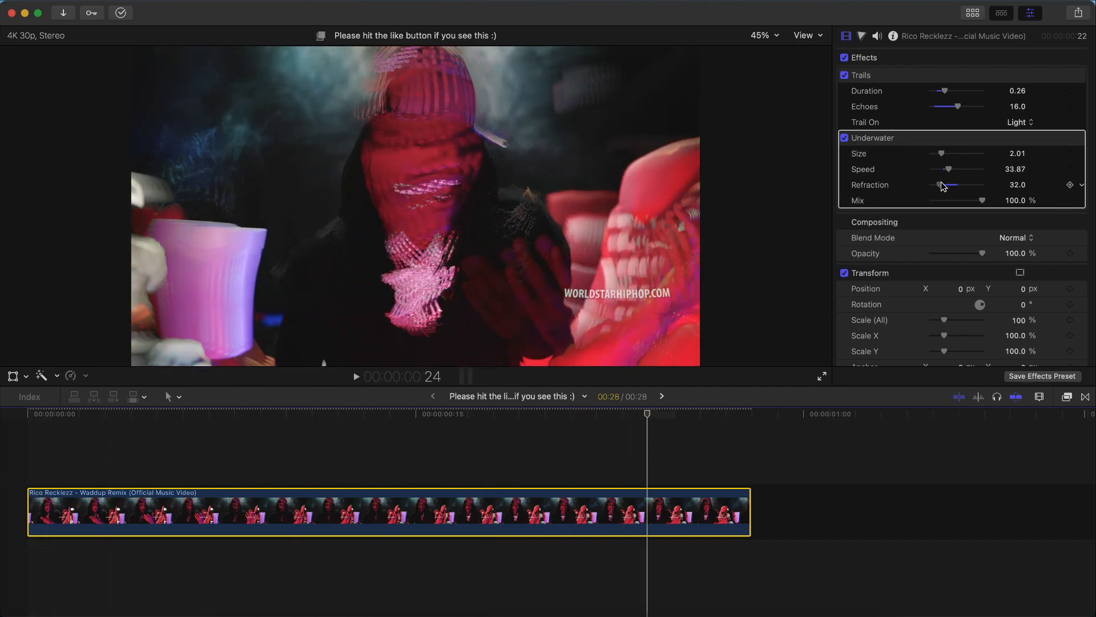
pyautogui.press('Left')
pyautogui.press('Left')
pyautogui.press('Left')
# Limit the Trails effect with an inverted circular shape mask enlarged around the performer's face and chest.
pyautogui.click(908, 77)
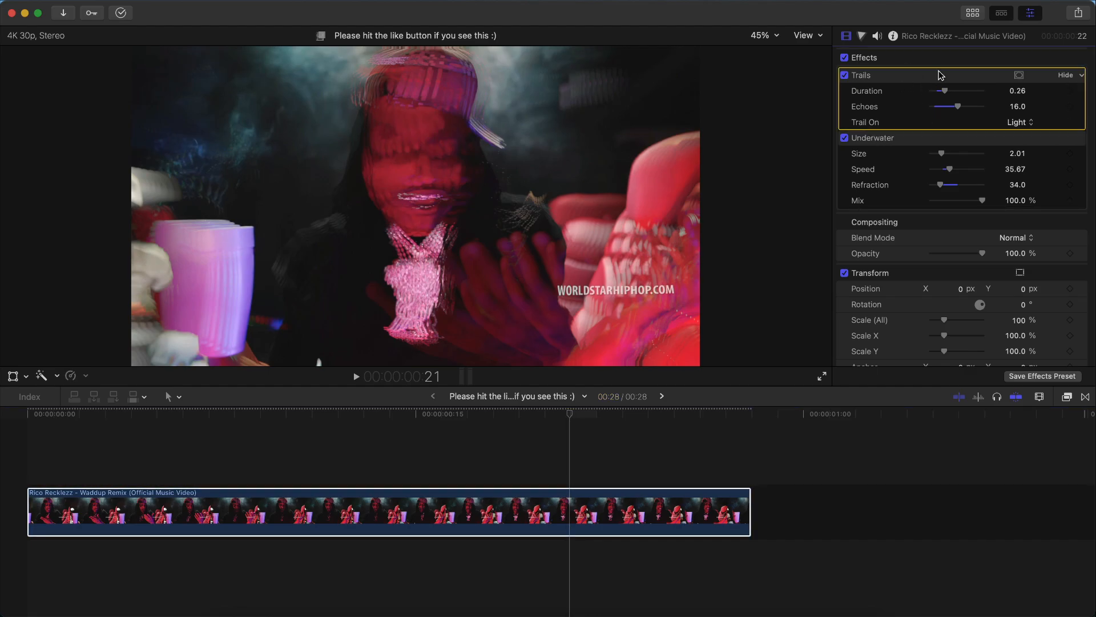
pyautogui.click(1020, 77)
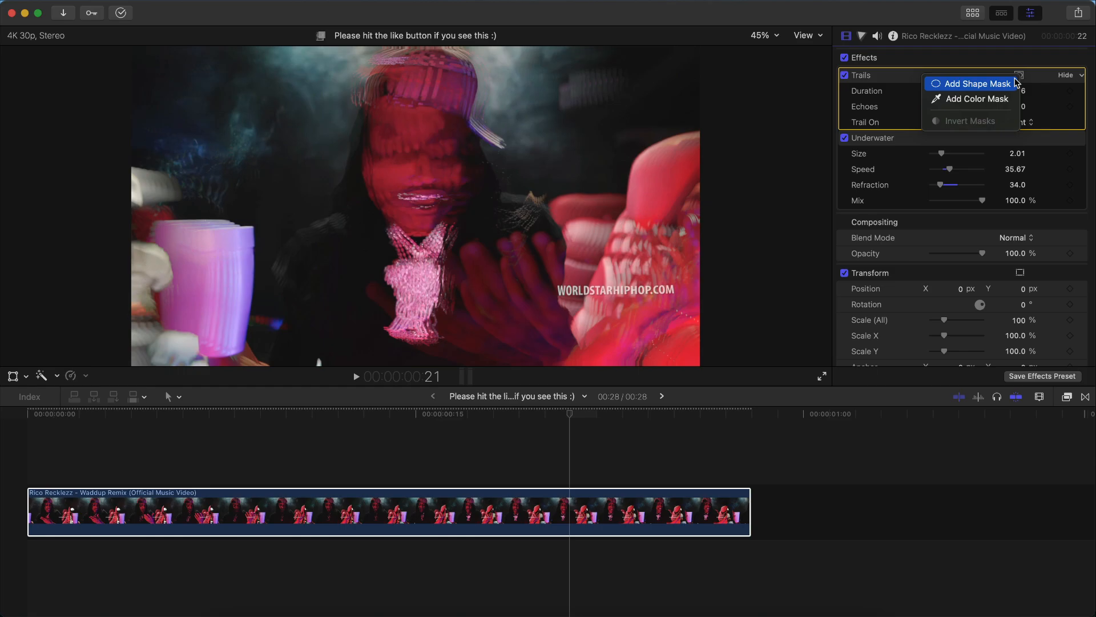
pyautogui.click(965, 84)
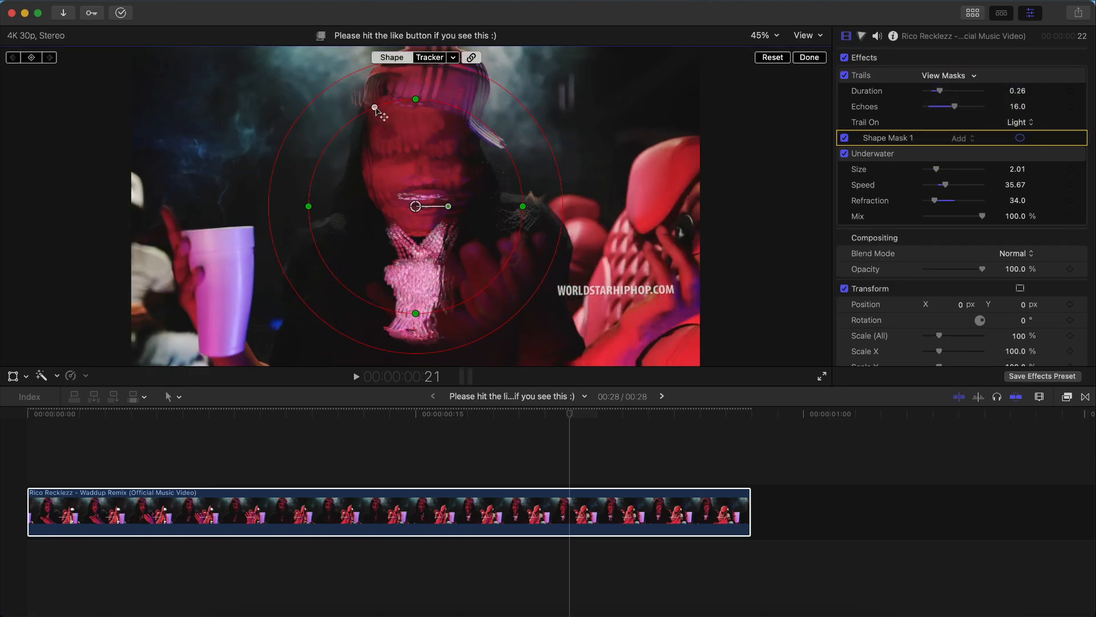
pyautogui.moveTo(375, 110)
pyautogui.mouseDown()
pyautogui.moveTo(280, 76)
pyautogui.moveTo(376, 108)
pyautogui.mouseUp()
pyautogui.moveTo(533, 115)
pyautogui.mouseDown()
pyautogui.moveTo(581, 98)
pyautogui.moveTo(622, 57)
pyautogui.moveTo(533, 129)
pyautogui.mouseUp()
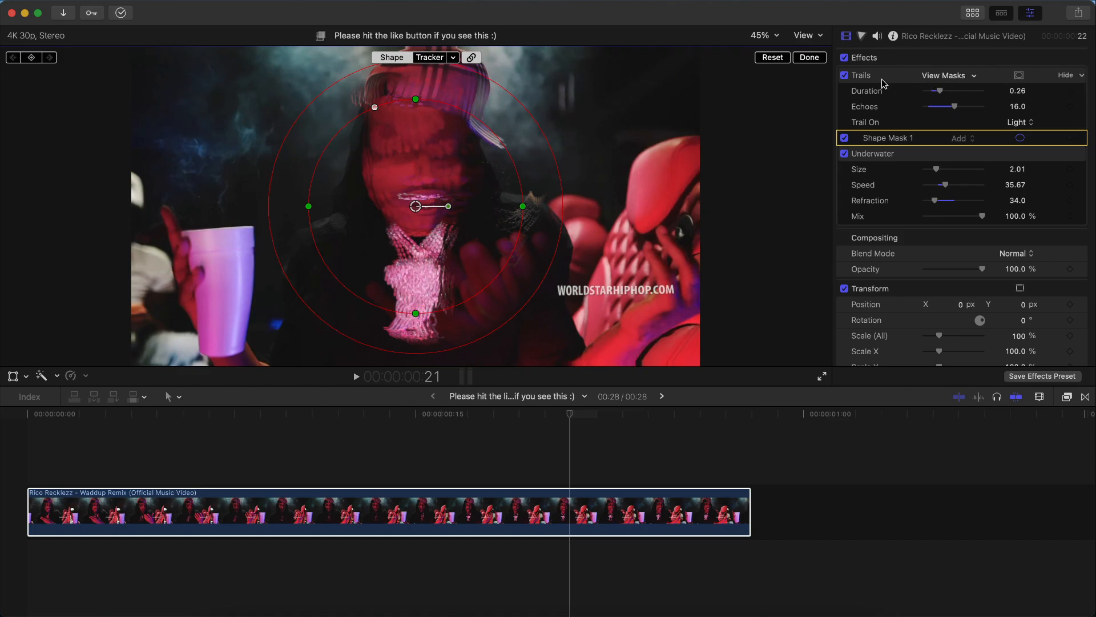
pyautogui.click(1019, 77)
pyautogui.click(965, 118)
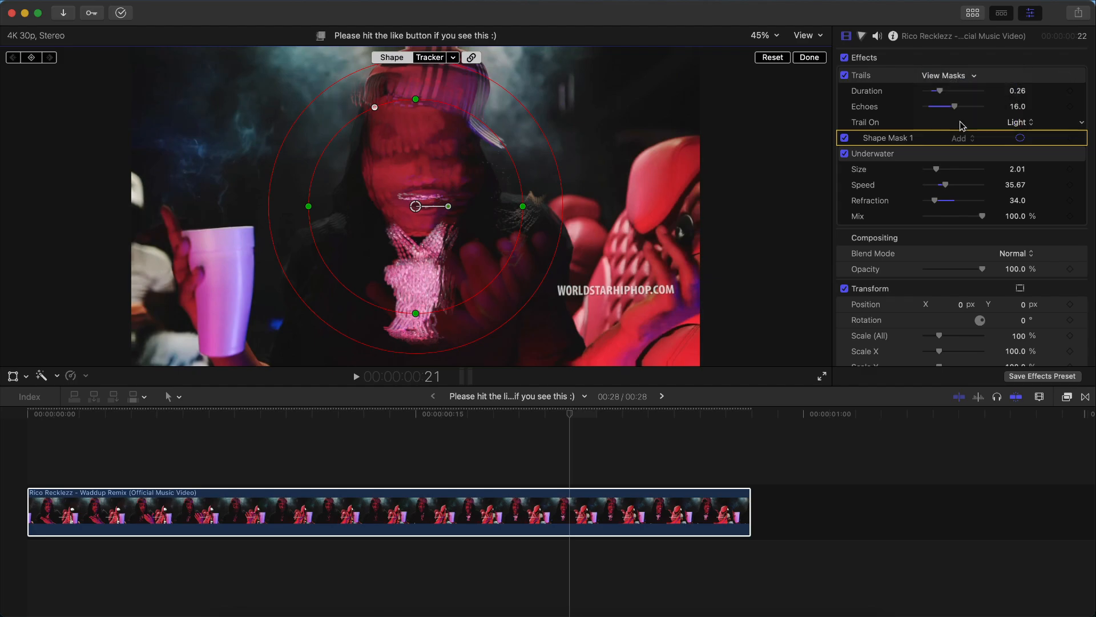
# Add a shape mask to the Underwater effect and enlarge its circle around the performer's face and chest.
pyautogui.click(916, 161)
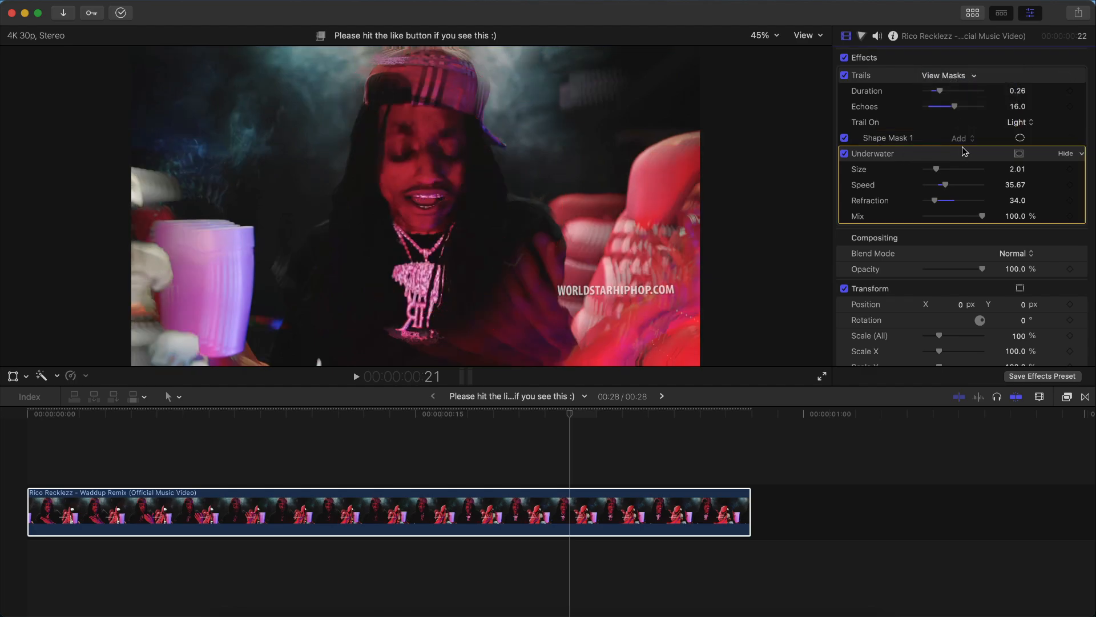
pyautogui.click(1018, 154)
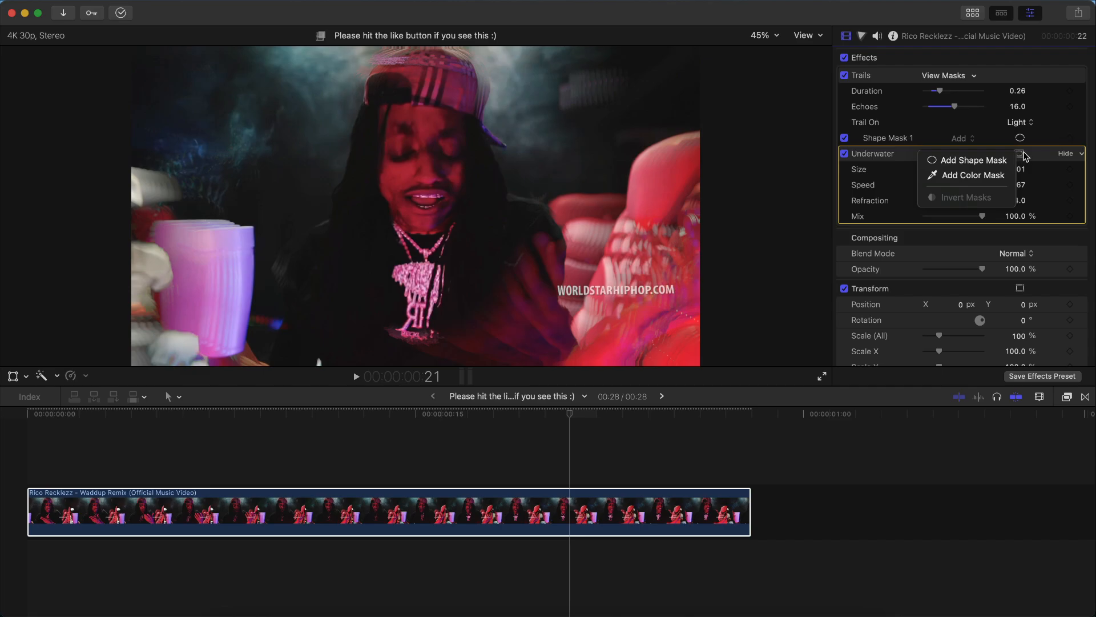
pyautogui.click(1021, 155)
pyautogui.click(1019, 154)
pyautogui.click(1029, 158)
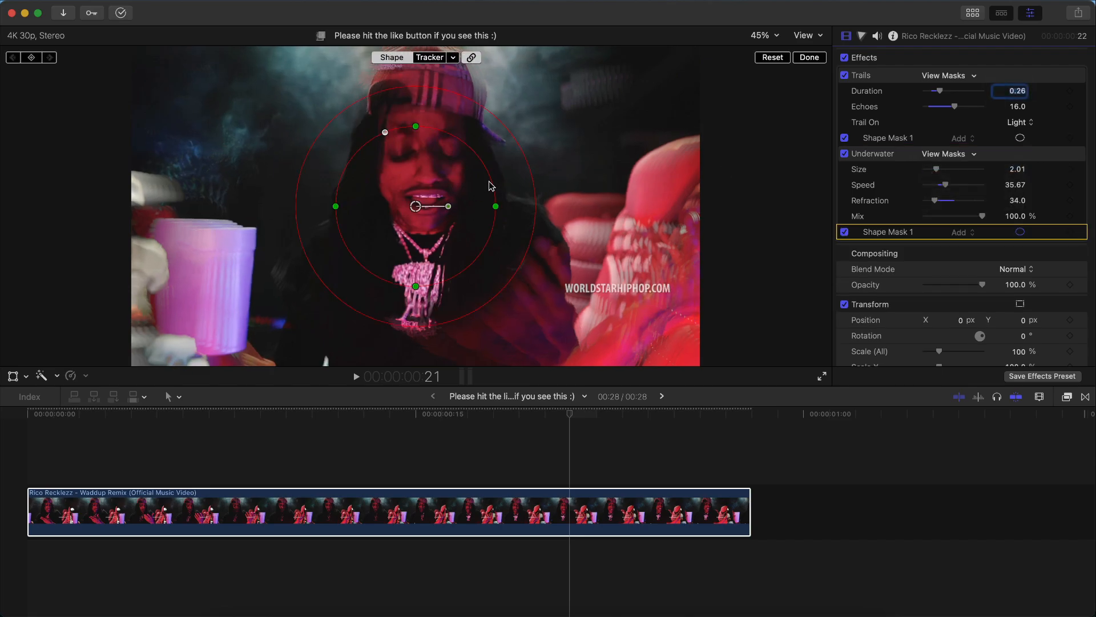
pyautogui.moveTo(530, 160)
pyautogui.mouseDown()
pyautogui.moveTo(544, 162)
pyautogui.moveTo(530, 167)
pyautogui.mouseUp()
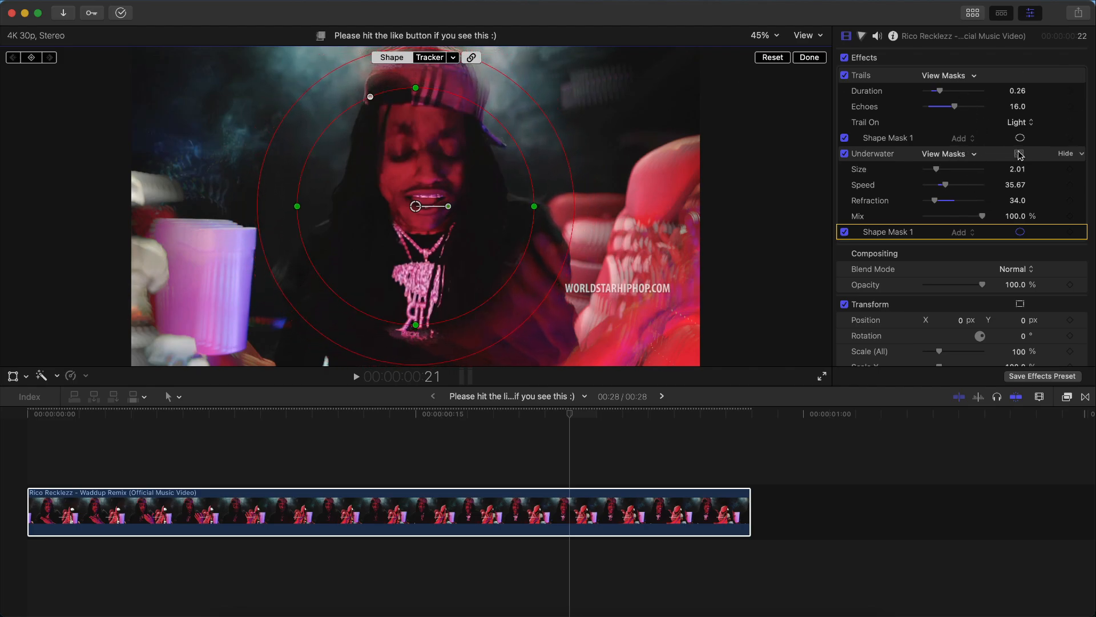
# Invert the Underwater effect's mask, finish mask editing and play the clip to check the result.
pyautogui.click(1019, 154)
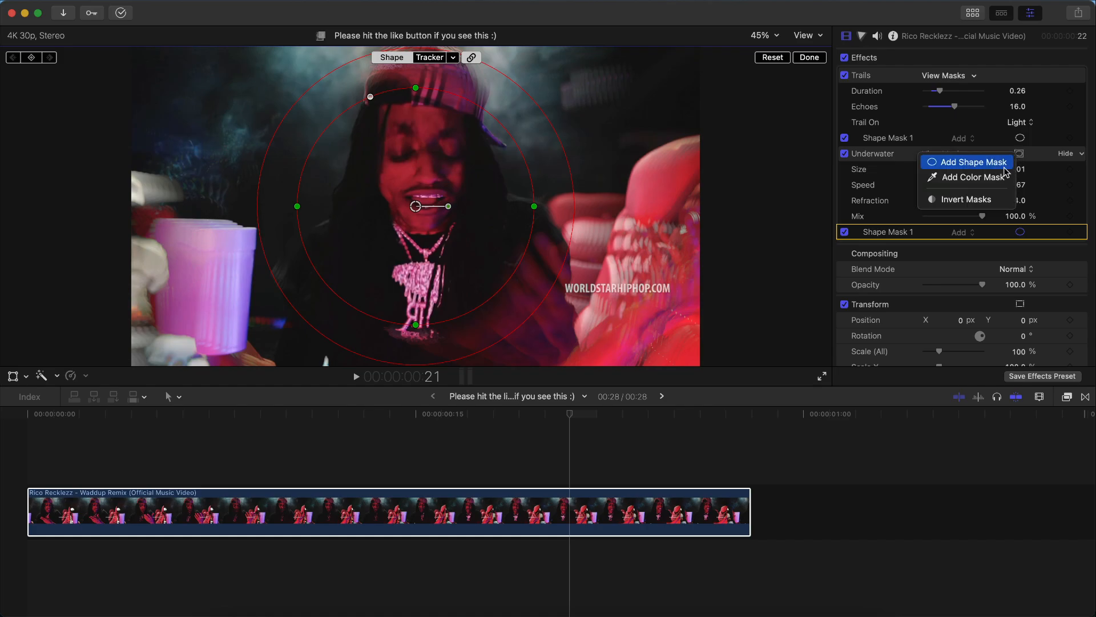
pyautogui.click(970, 200)
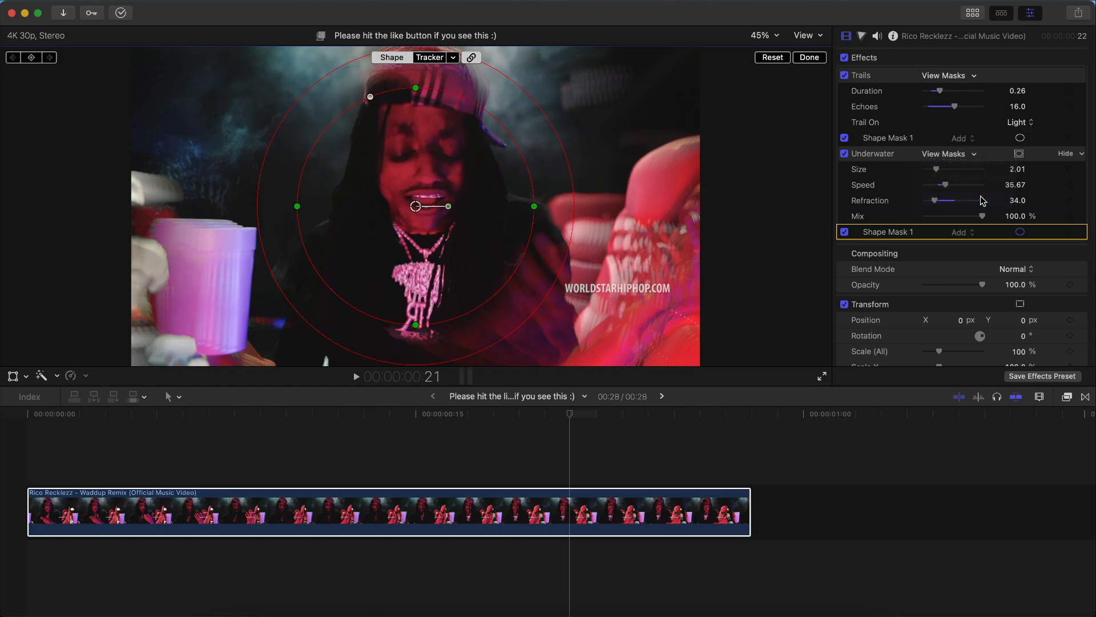
pyautogui.click(810, 57)
pyautogui.press('space')
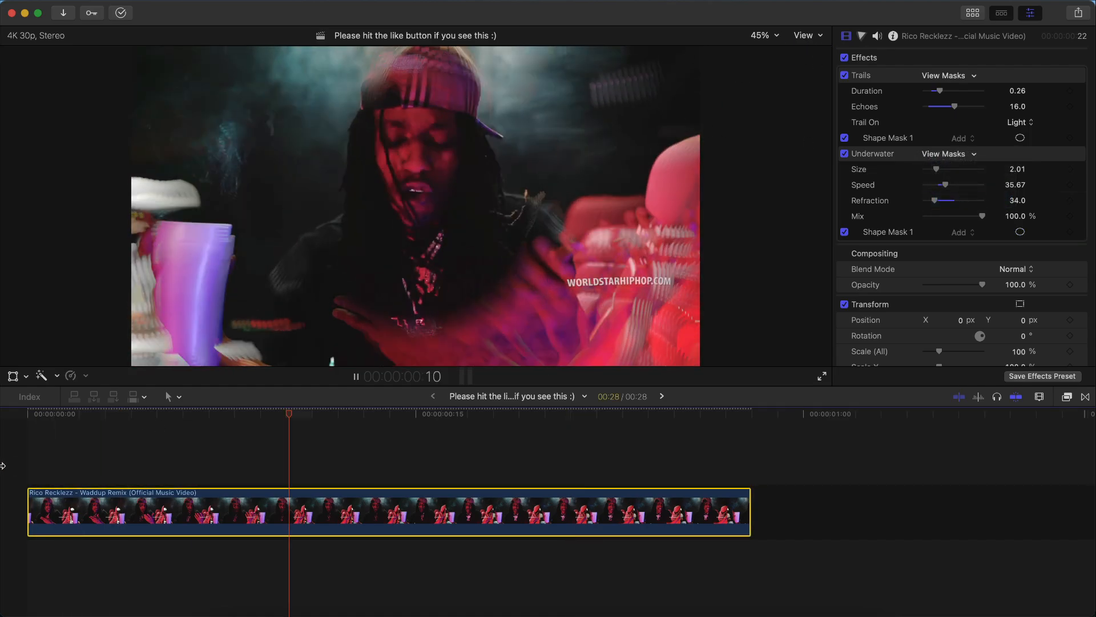
# Play through the finished flash transition between the car performance shot and the wheel shot.
pyautogui.hotkey('shift', 'z')
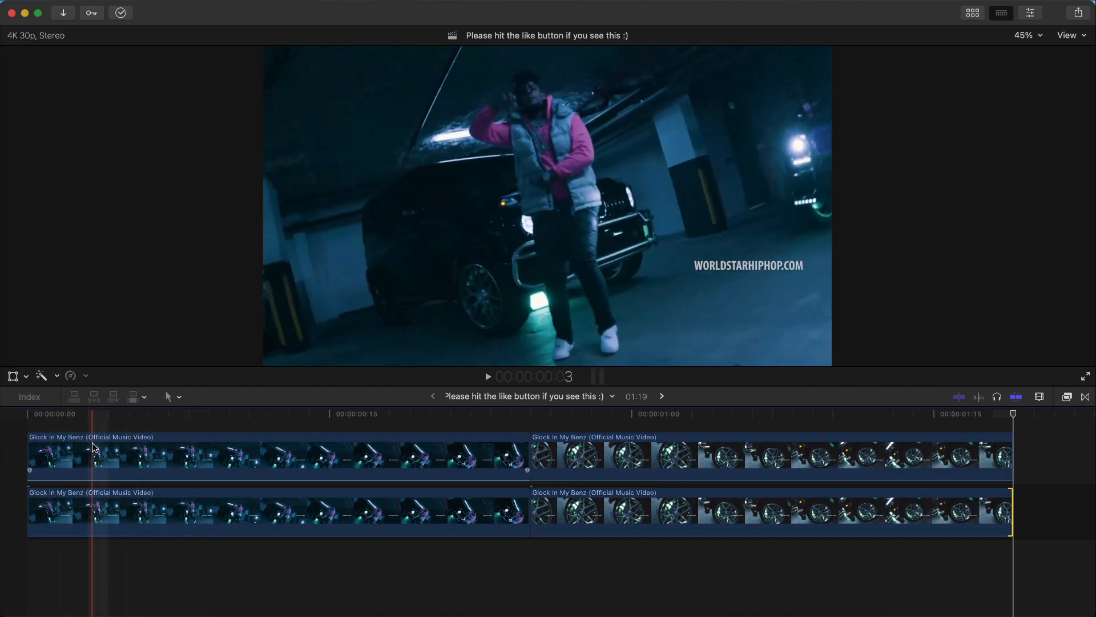
pyautogui.press('space')
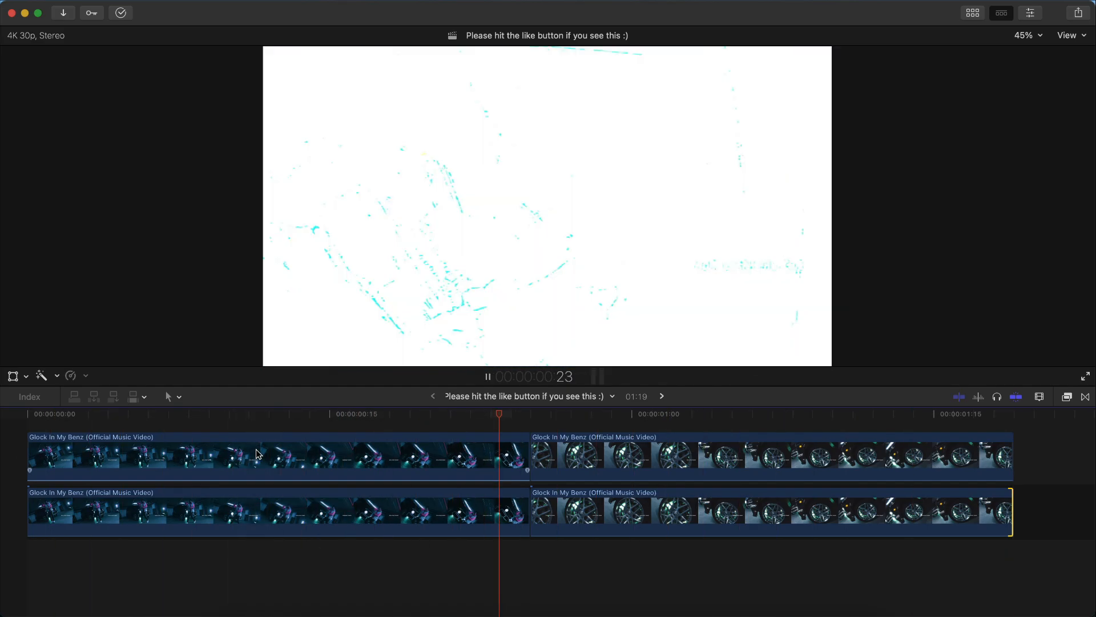
pyautogui.press('space')
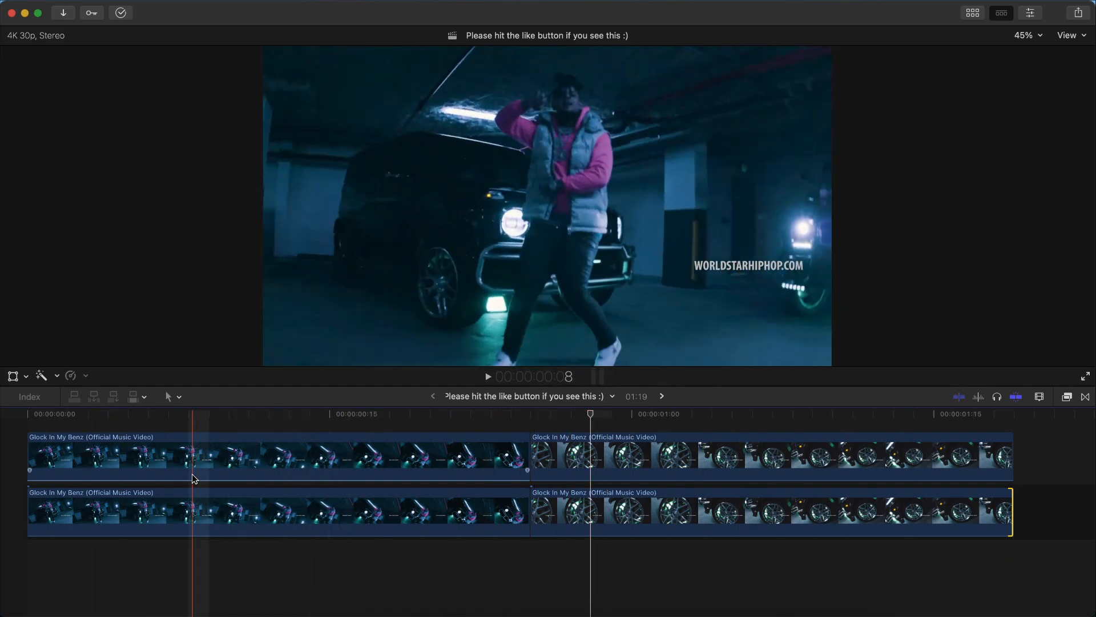
pyautogui.press('space')
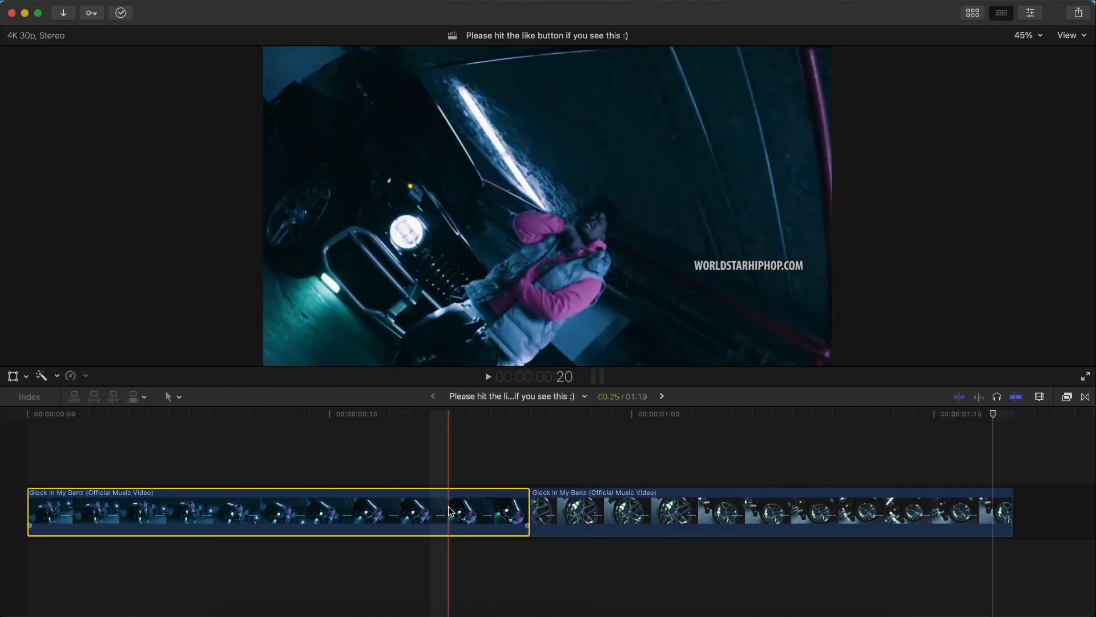
# Duplicate the first clip directly above itself and set the copy's blend mode to Color Dodge.
pyautogui.moveTo(450, 512); pyautogui.dragTo(454, 454)
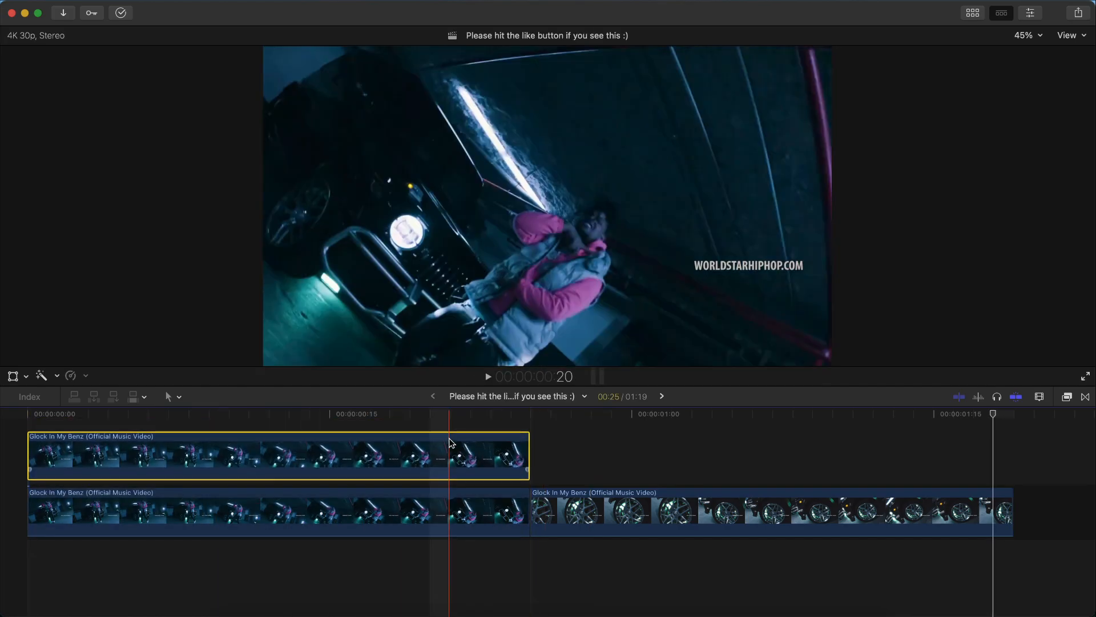
pyautogui.click(512, 416)
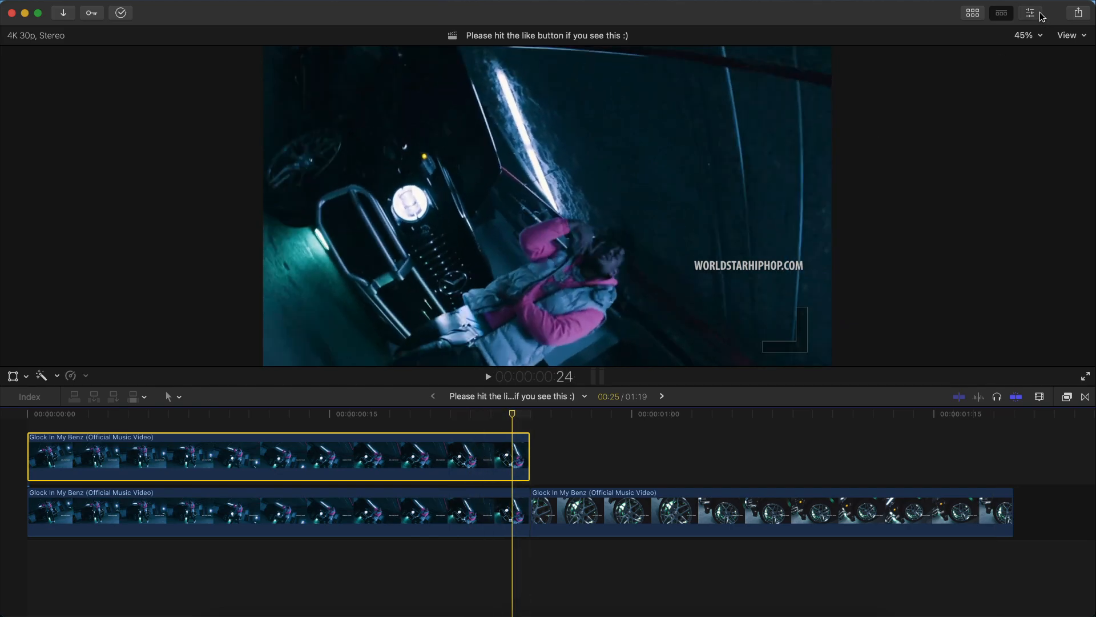
pyautogui.click(1031, 13)
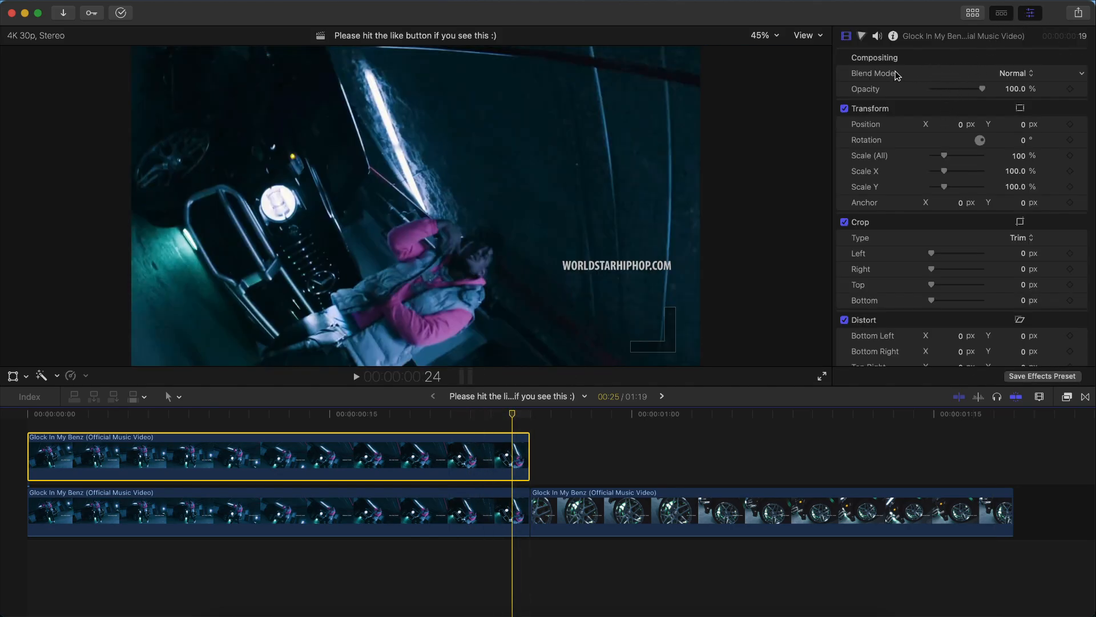
pyautogui.click(1016, 73)
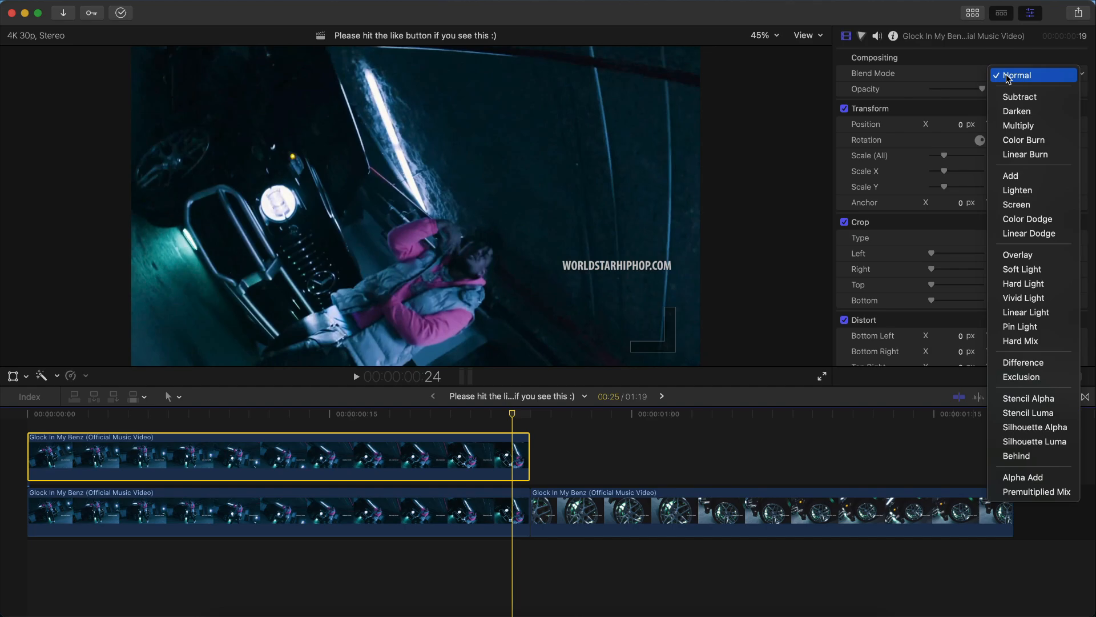
pyautogui.click(1026, 219)
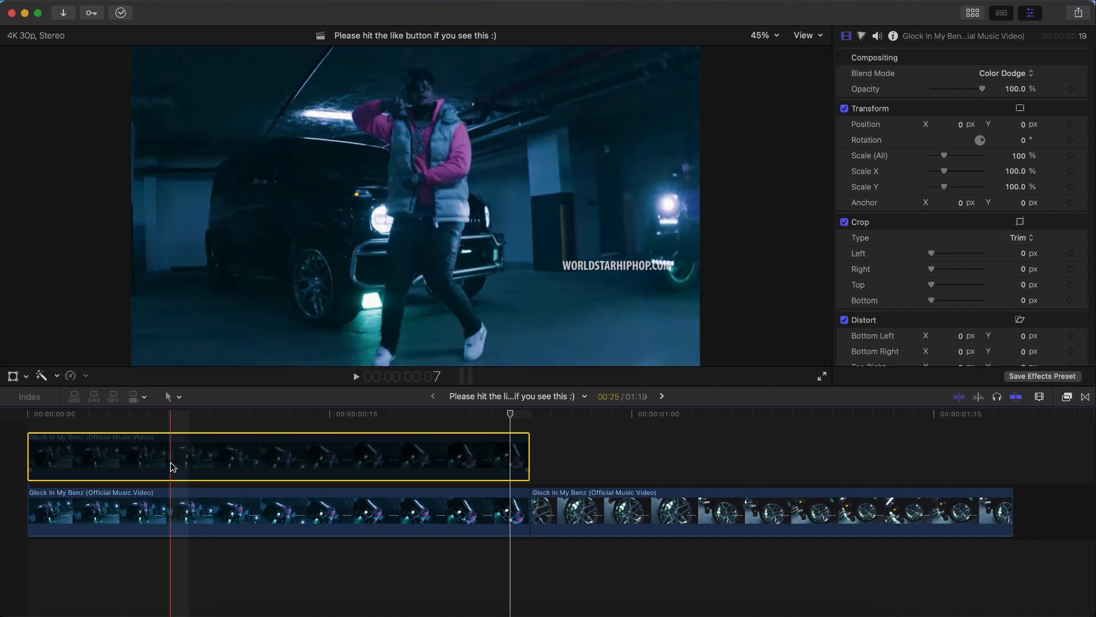
# Keyframe the upper clip's opacity at 100% on the cut and 0% five frames earlier, and play the result.
pyautogui.click(530, 413)
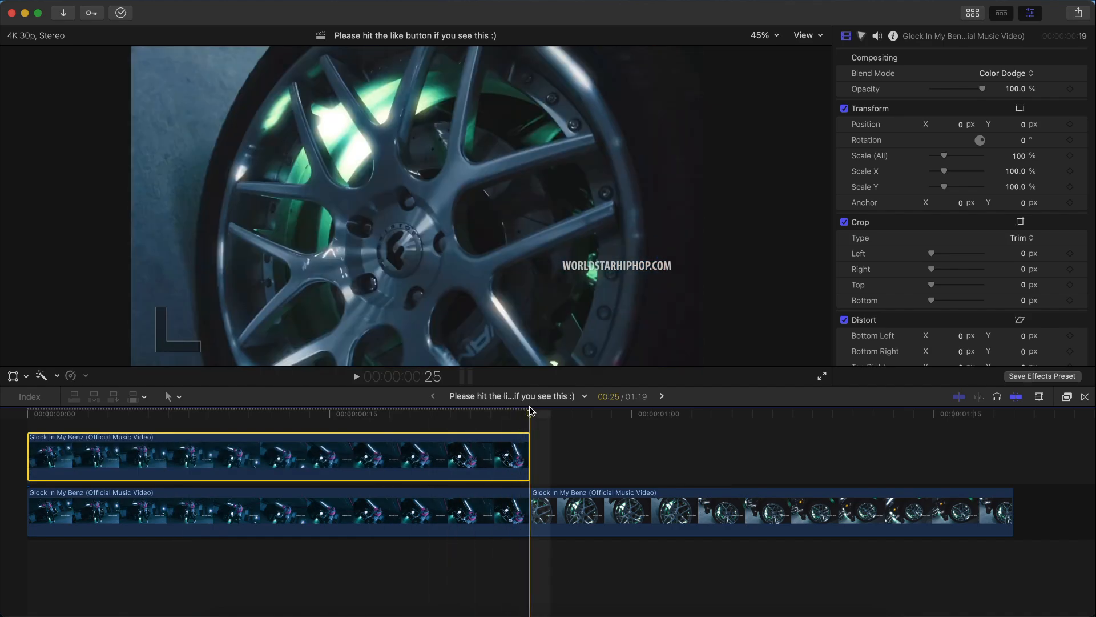
pyautogui.hscroll(1, 513, 421)
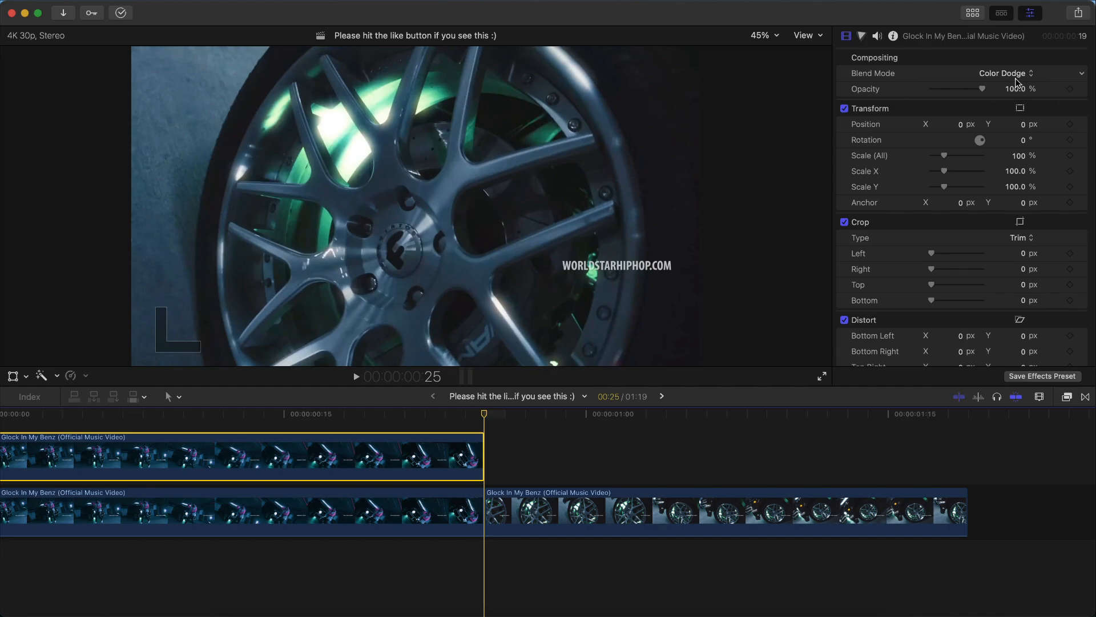
pyautogui.click(1070, 89)
pyautogui.press('Left')
pyautogui.press('Left')
pyautogui.press('Left')
pyautogui.press('Left')
pyautogui.press('Left')
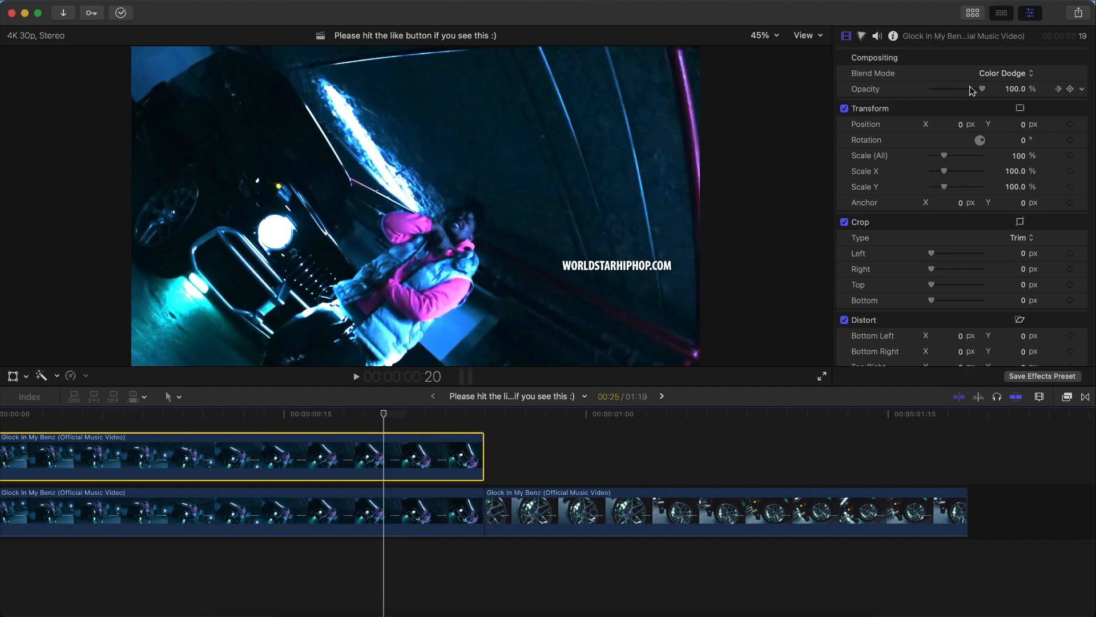
pyautogui.moveTo(971, 91); pyautogui.dragTo(808, 93)
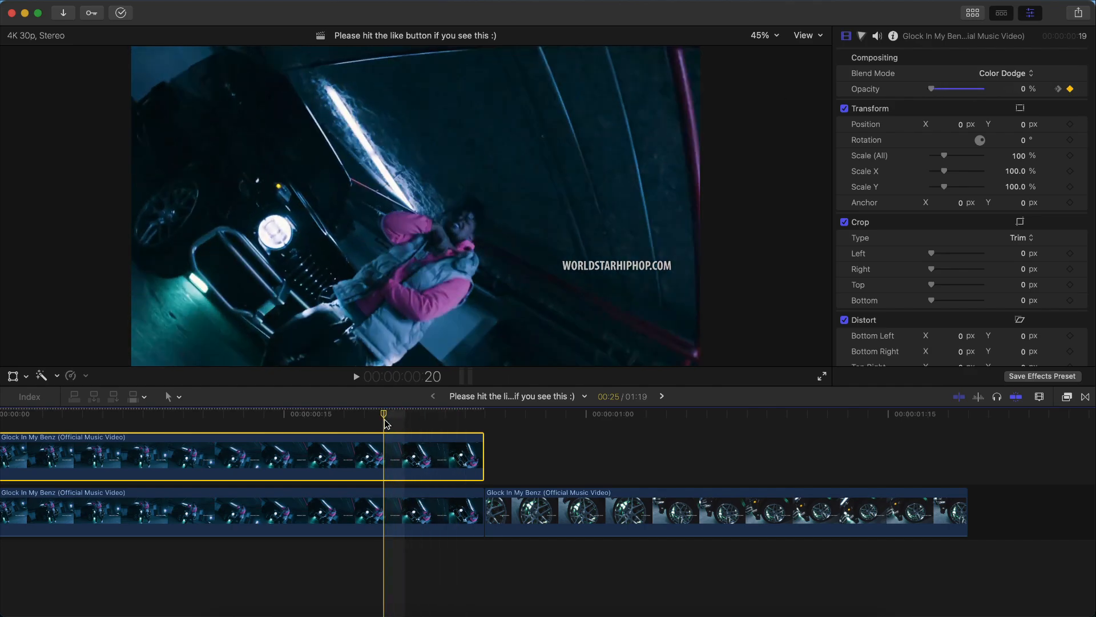
pyautogui.press('space')
pyautogui.press('space')
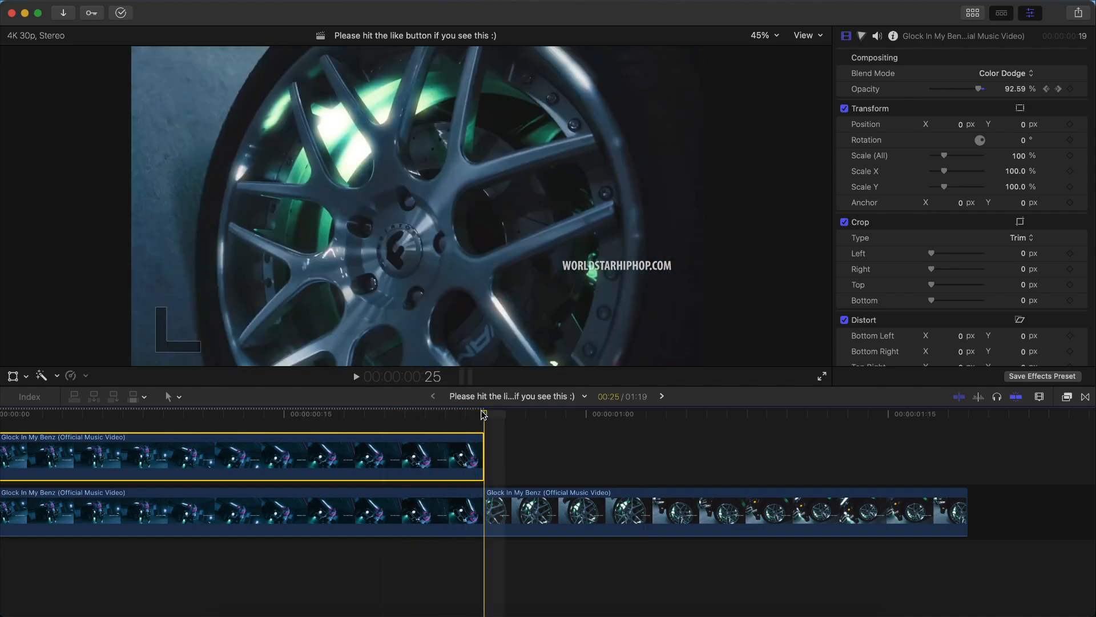
# Add a keyframed Color Board to the upper clip and raise its global exposure to 100% on the last frame before the cut.
pyautogui.click(861, 36)
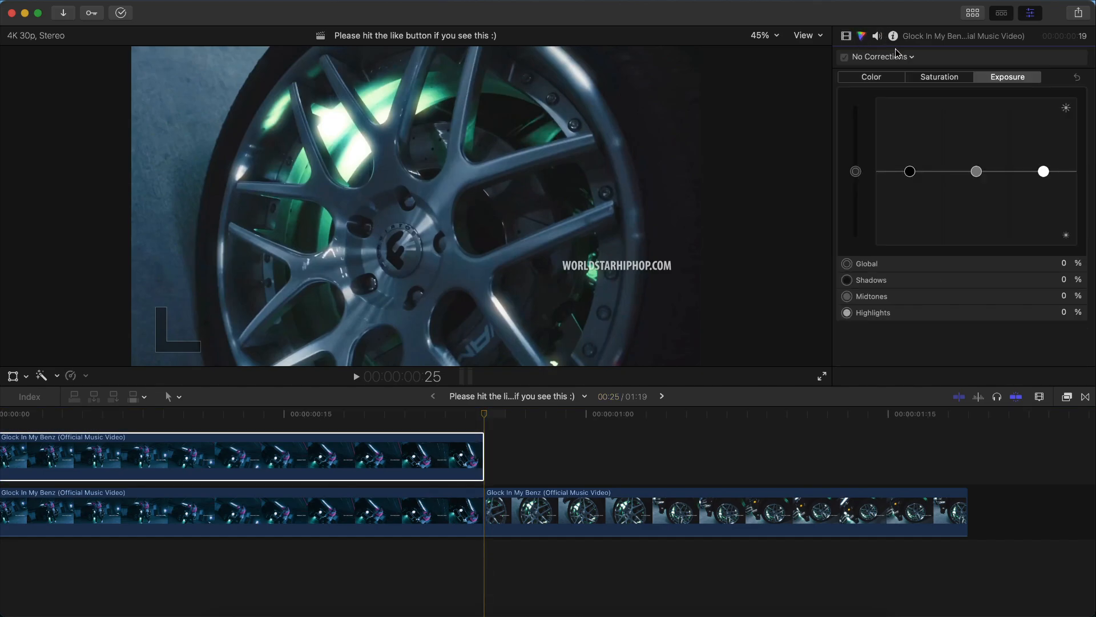
pyautogui.click(912, 58)
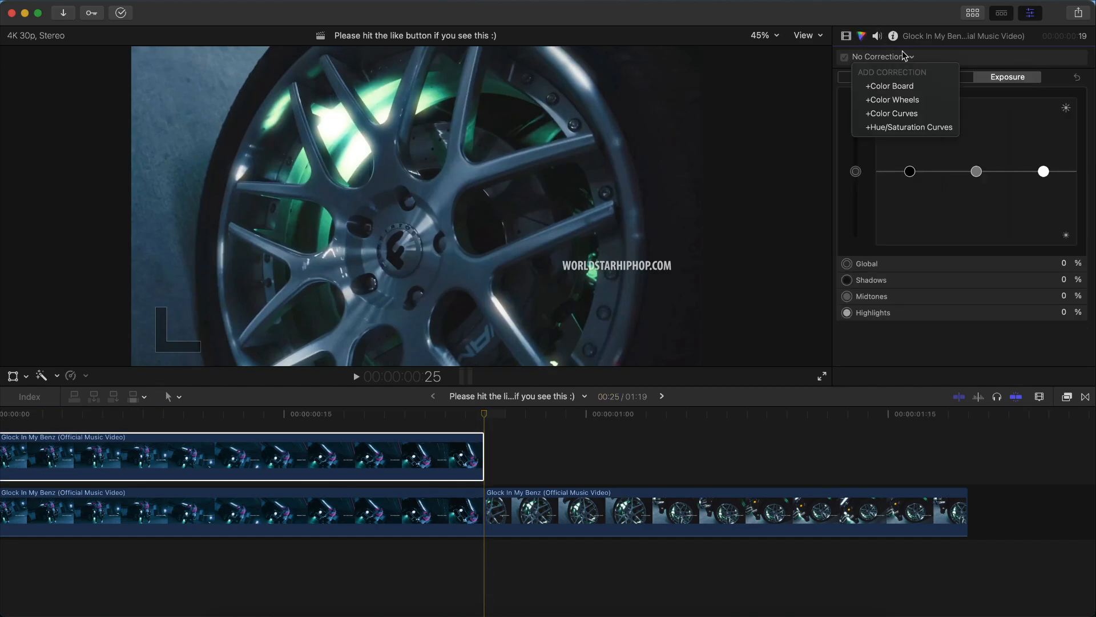
pyautogui.click(896, 88)
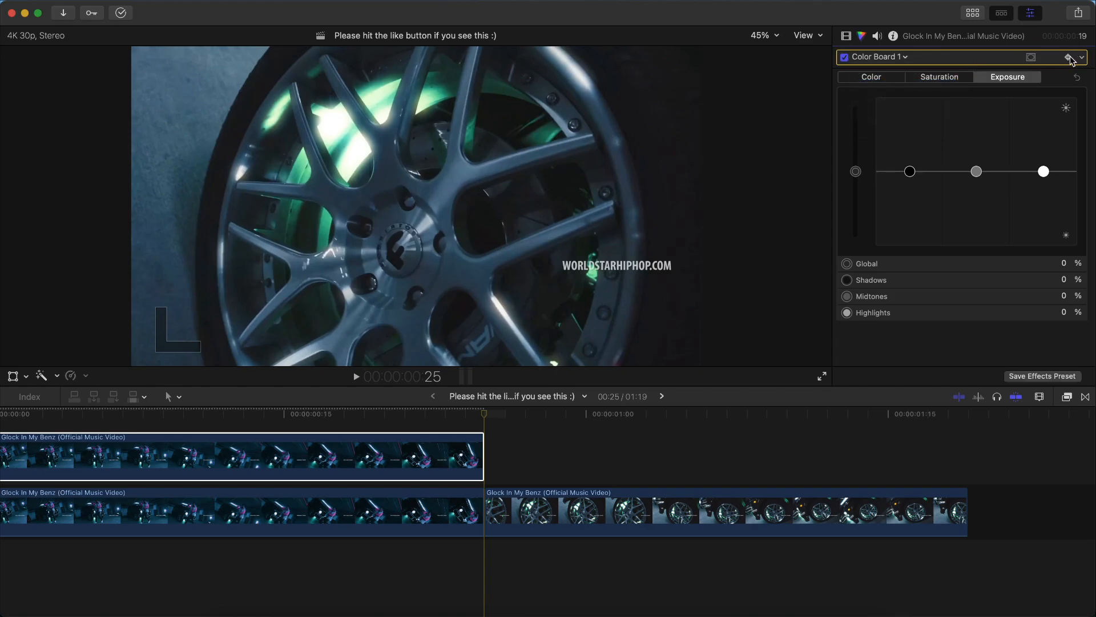
pyautogui.moveTo(855, 171); pyautogui.dragTo(862, 57)
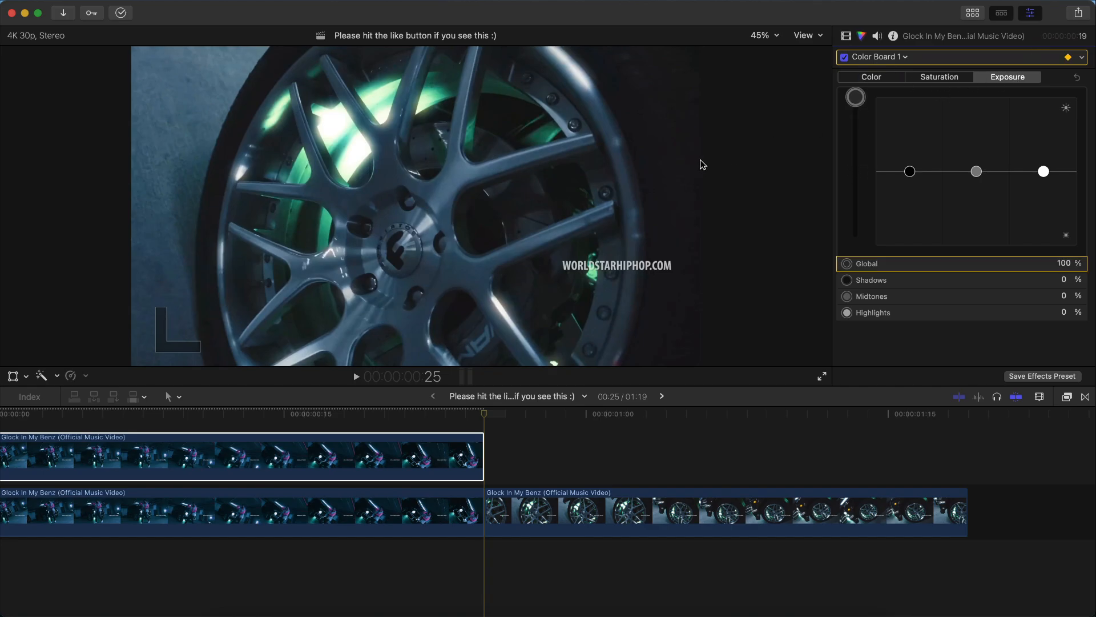
pyautogui.press('super+z')
pyautogui.click(745, 166)
pyautogui.press('Left')
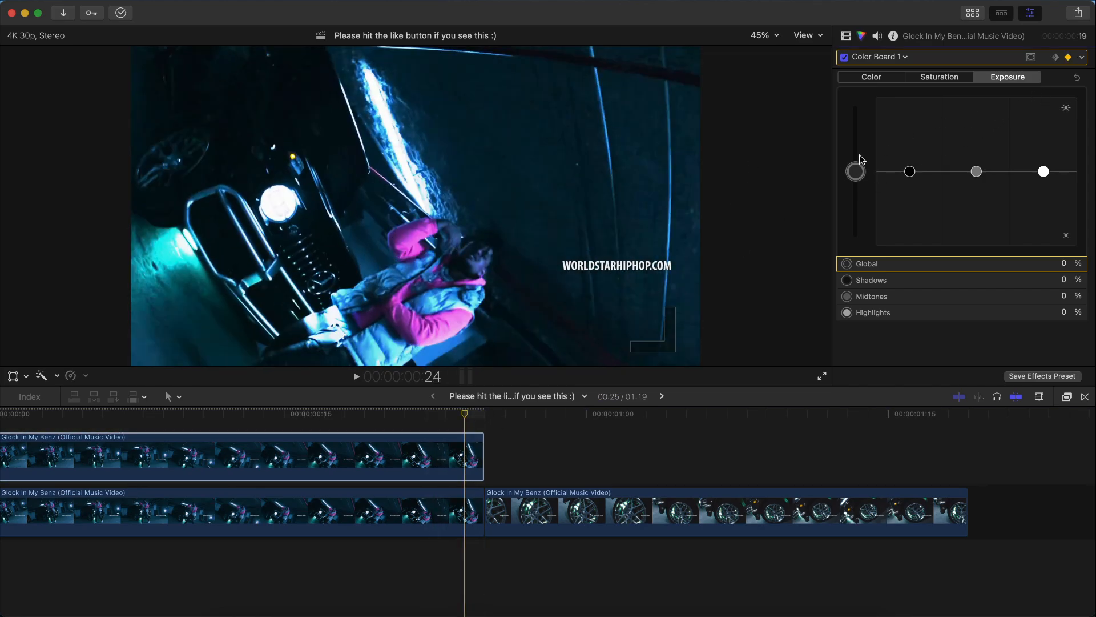
pyautogui.moveTo(856, 170); pyautogui.dragTo(986, 43)
pyautogui.click(748, 192)
# Keyframe the upper clip's global exposure back to 0% at frame 20 and play the flash across the cut.
pyautogui.press('Left')
pyautogui.press('Left')
pyautogui.press('Left')
pyautogui.press('Left')
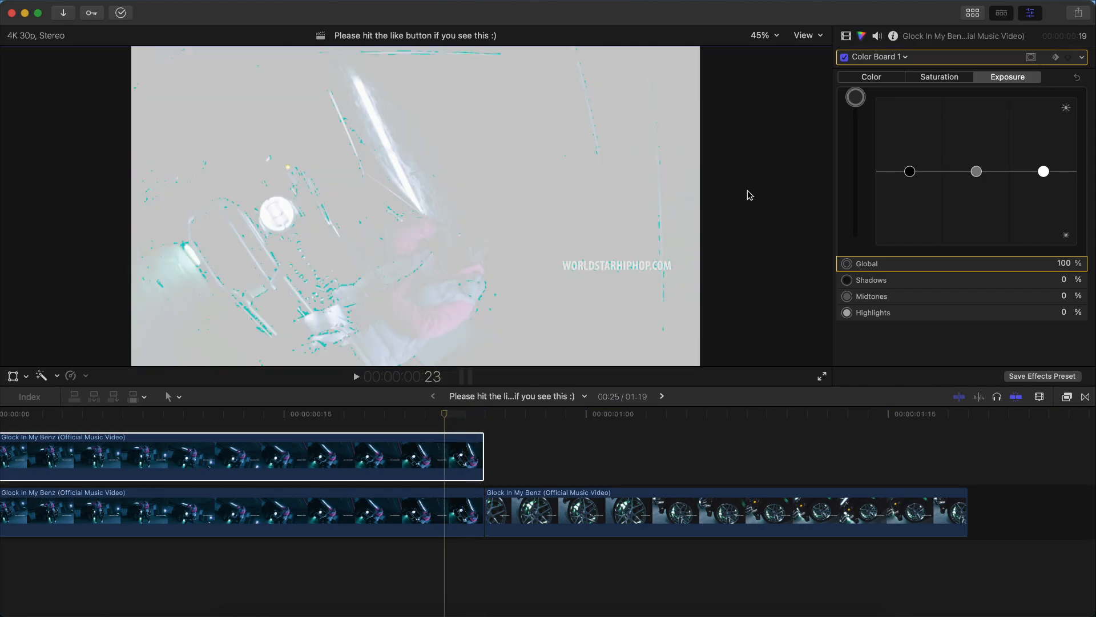
pyautogui.press('Left')
pyautogui.press('Right')
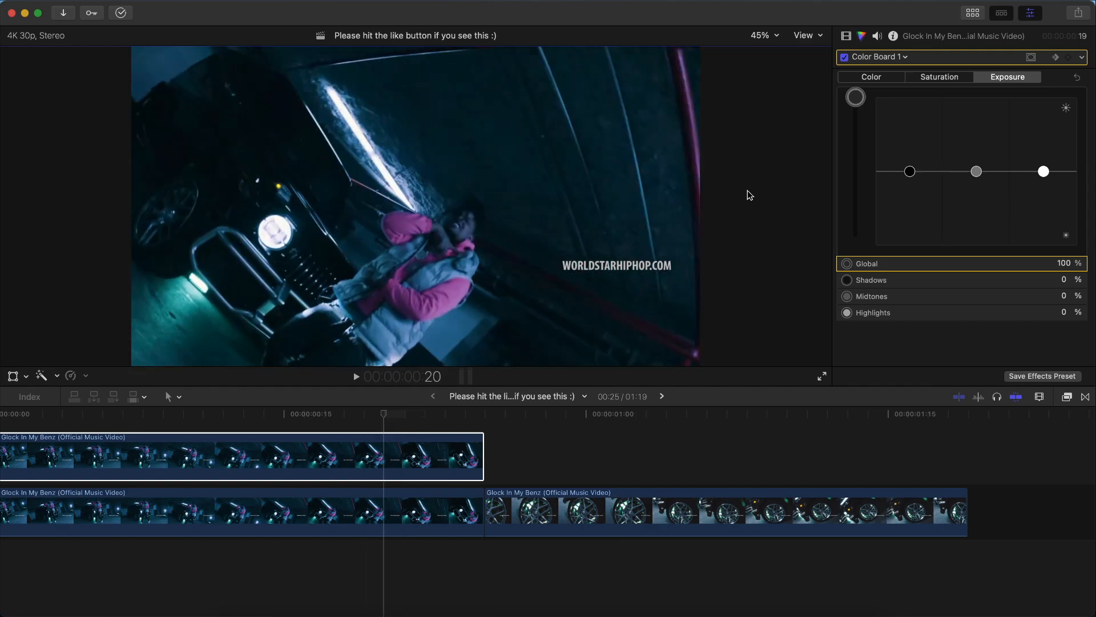
pyautogui.click(856, 97)
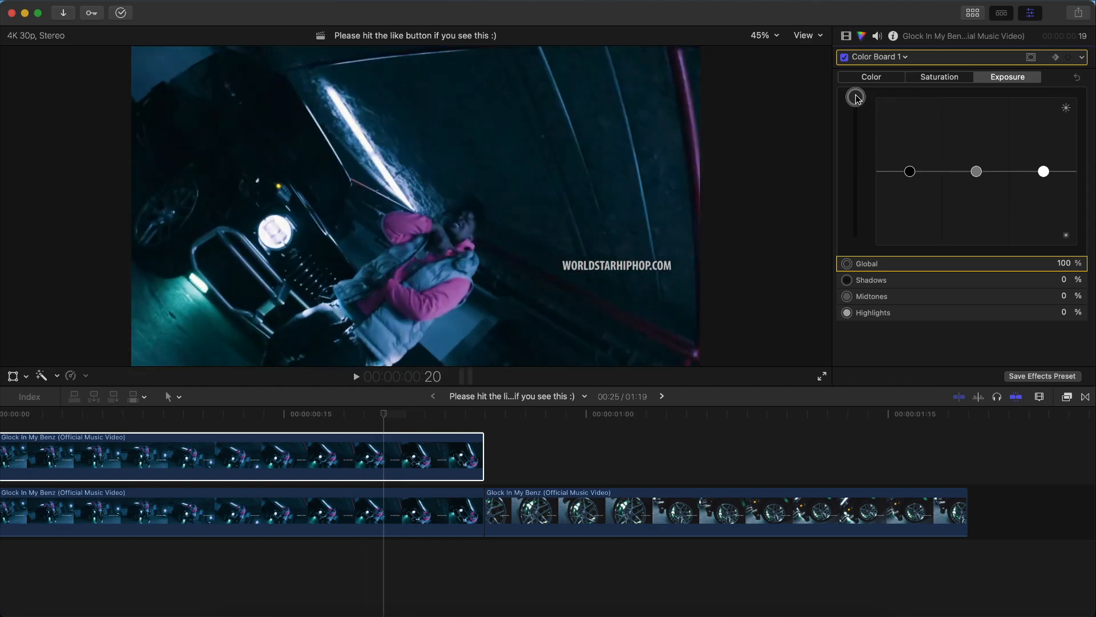
pyautogui.press('Delete')
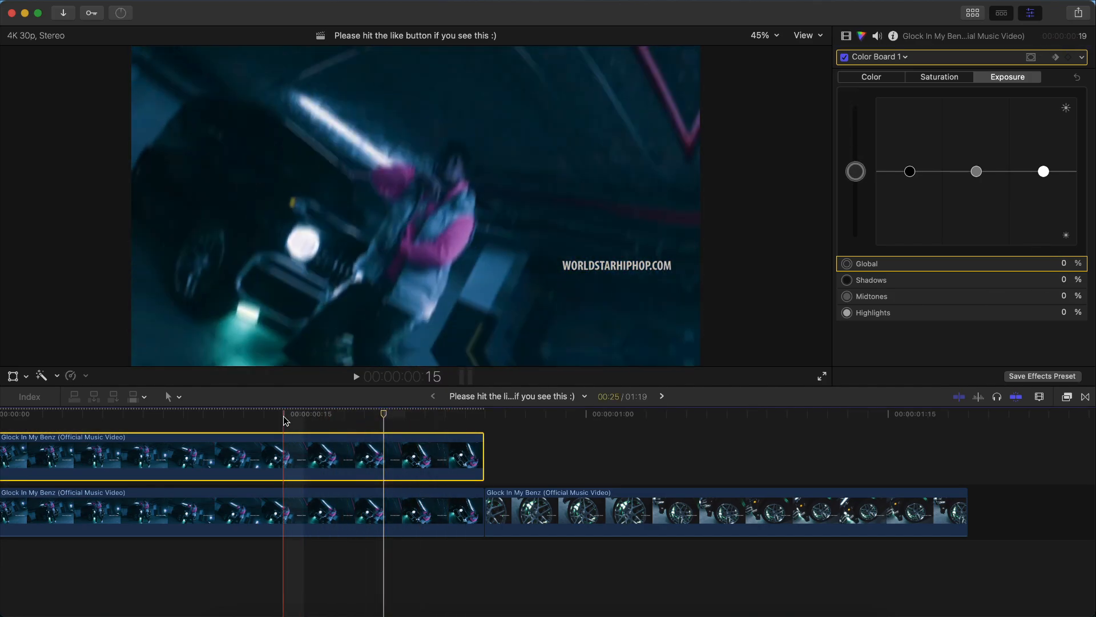
pyautogui.press('space')
pyautogui.press('space')
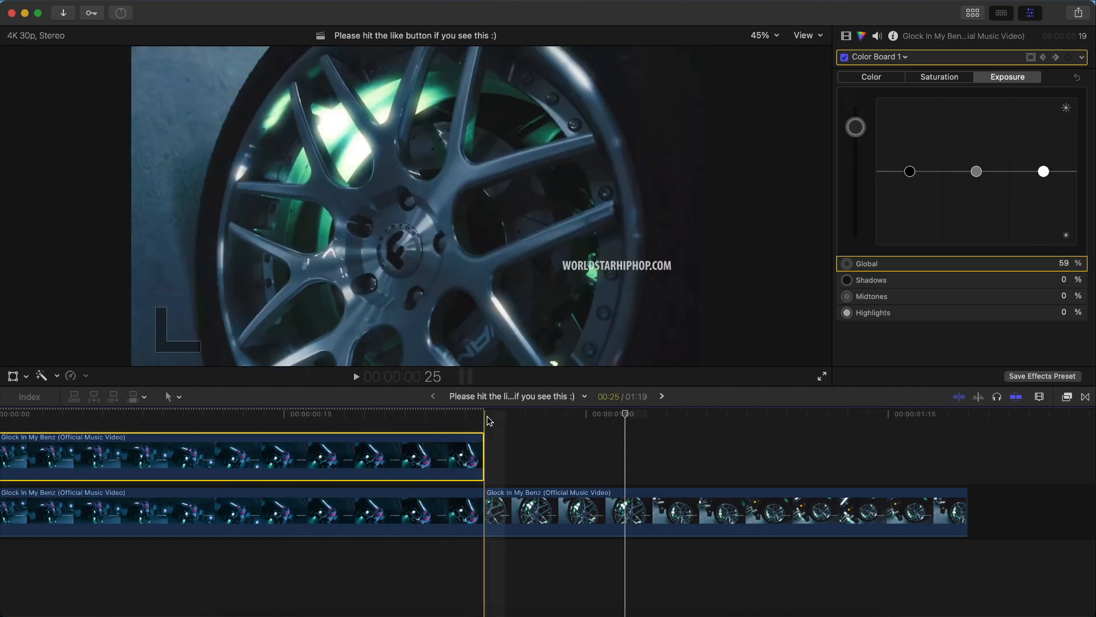
# Duplicate the wheel clip directly above itself and set the copy's blend mode to Color Dodge.
pyautogui.click(501, 504)
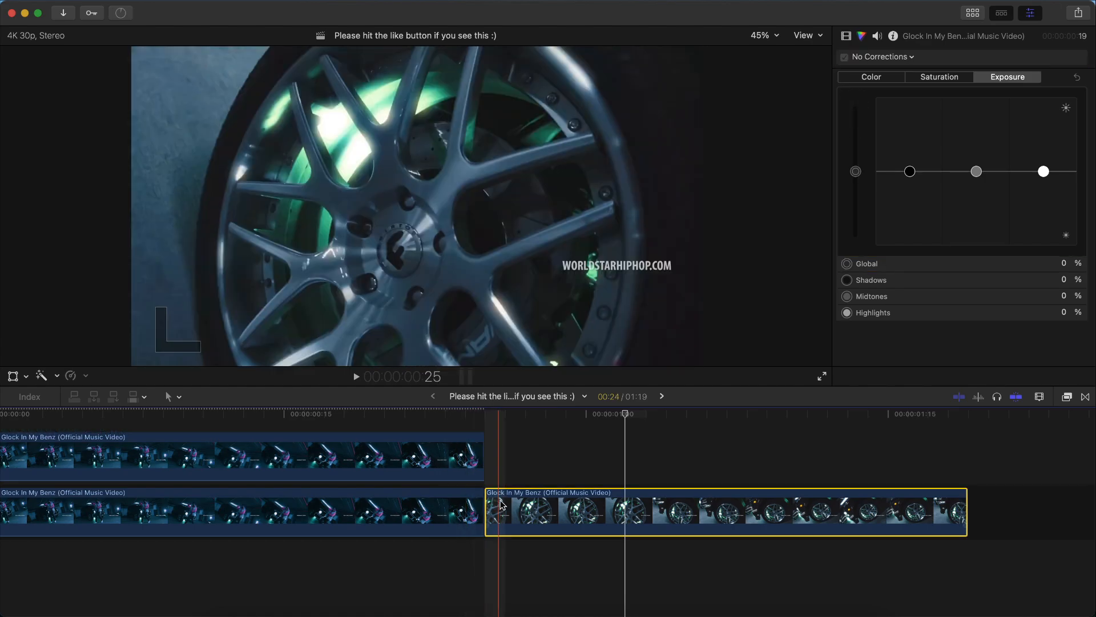
pyautogui.moveTo(501, 504); pyautogui.dragTo(509, 440)
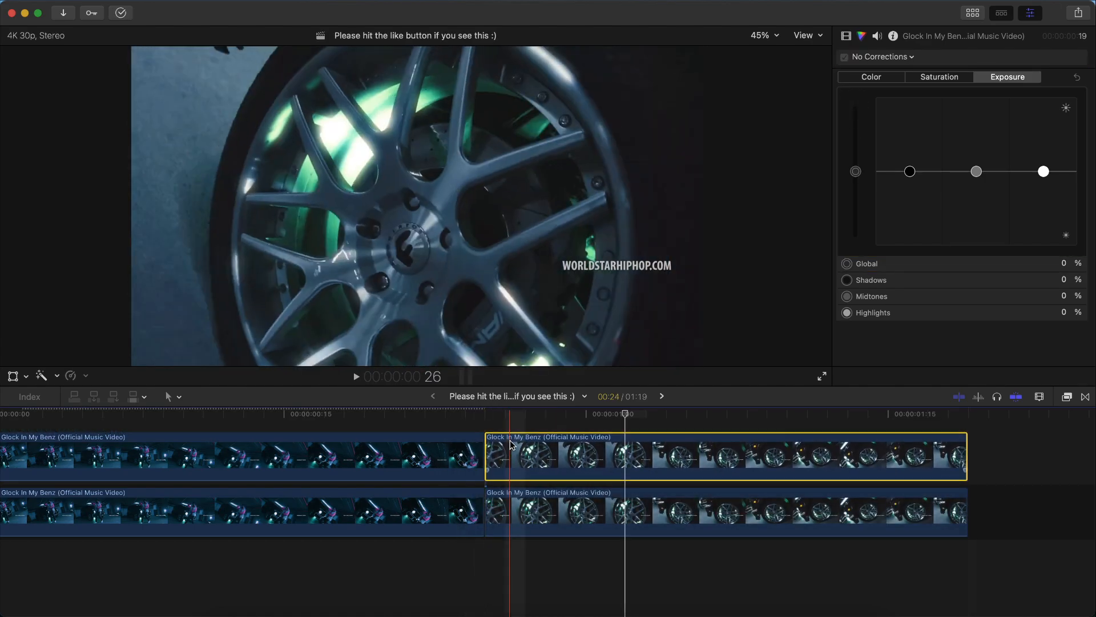
pyautogui.click(491, 413)
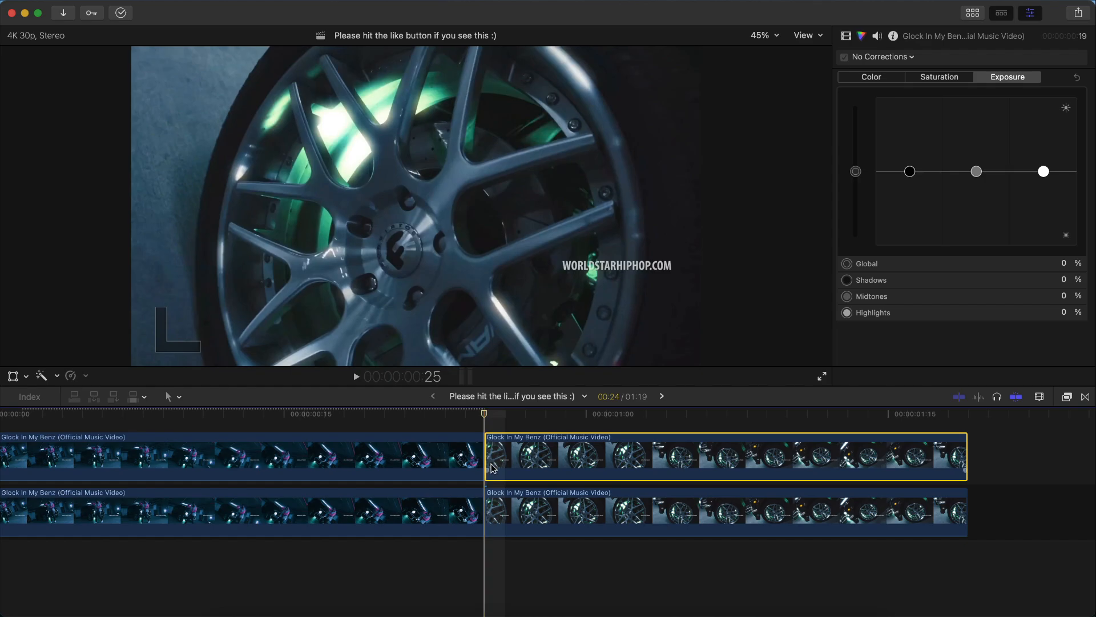
pyautogui.click(847, 36)
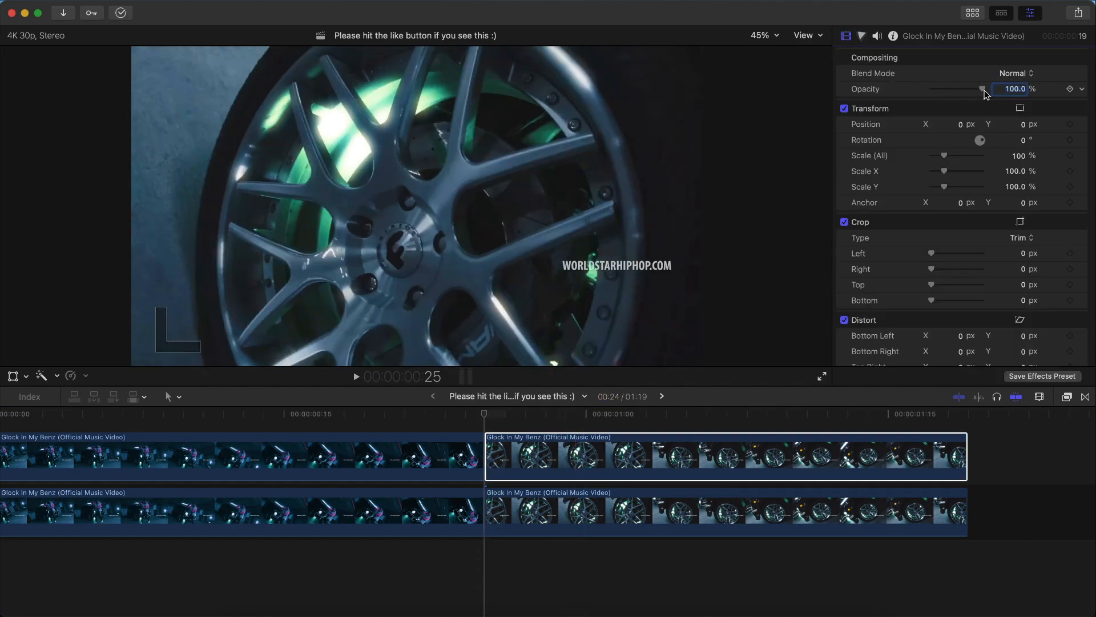
pyautogui.click(1016, 73)
pyautogui.click(1022, 218)
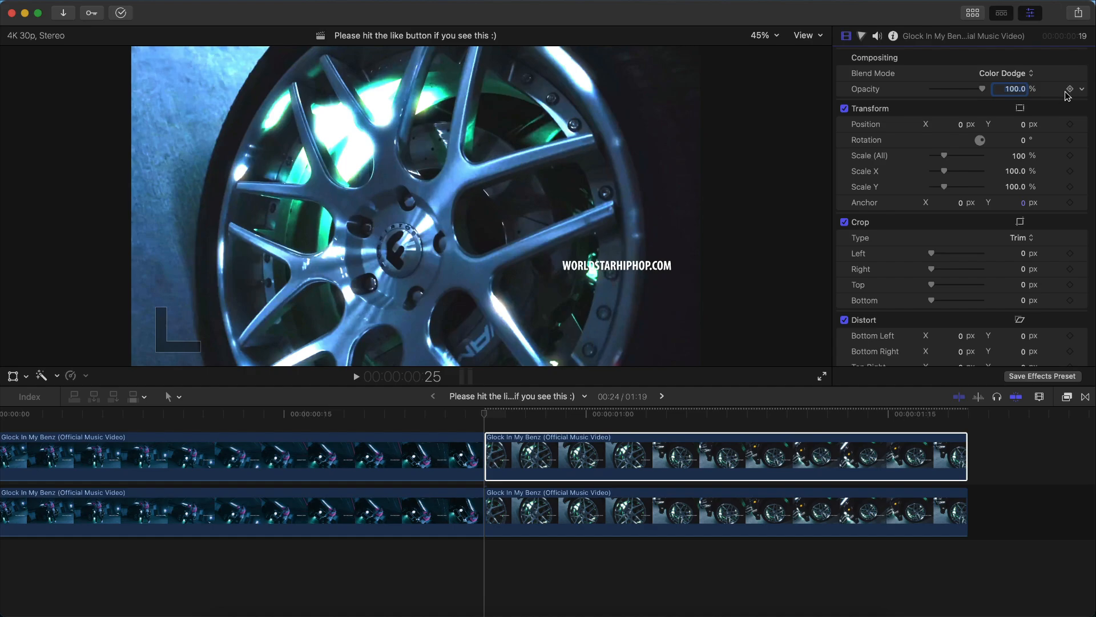
# Keyframe the upper wheel clip's opacity at 100% on the cut and 0% five frames after it, and play the result.
pyautogui.click(731, 197)
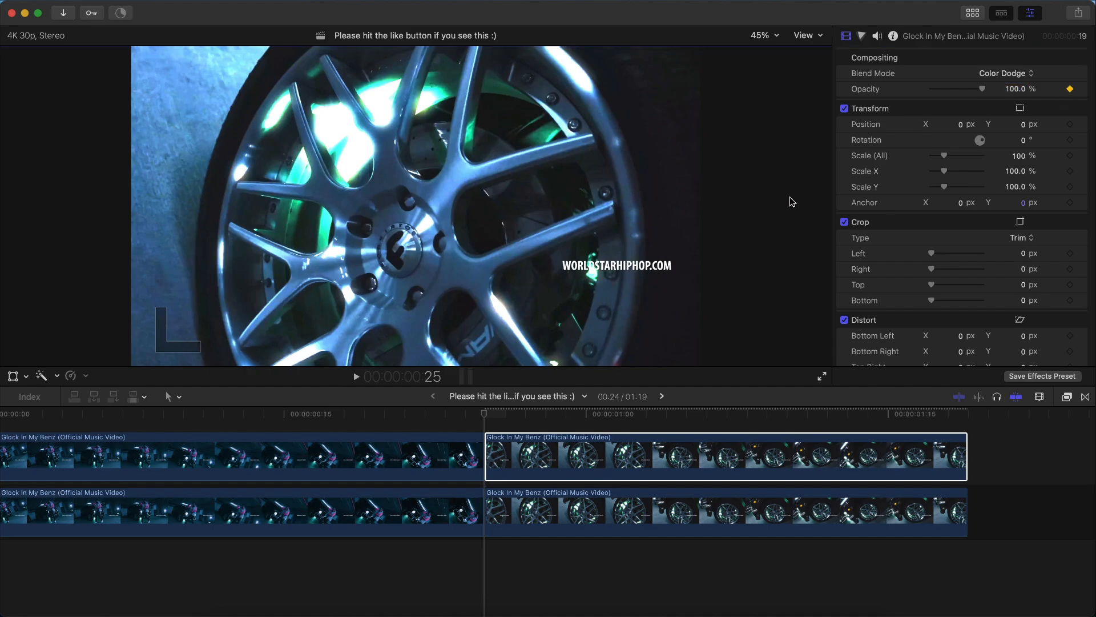
pyautogui.press('Right')
pyautogui.press('Right')
pyautogui.press('Right')
pyautogui.press('Right')
pyautogui.press('Right')
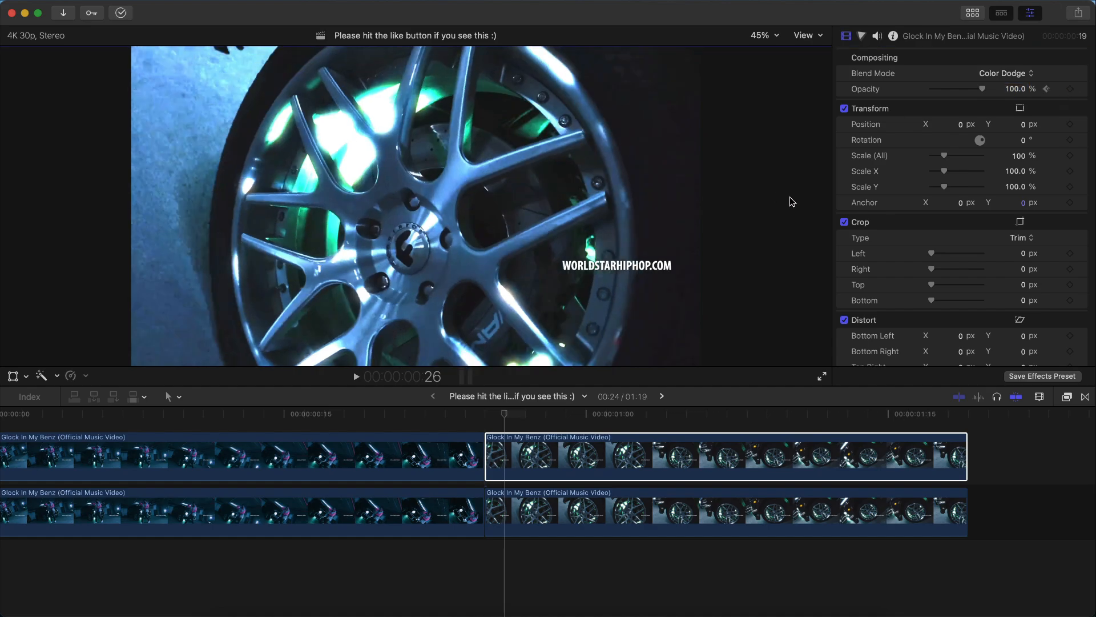
pyautogui.moveTo(982, 86); pyautogui.dragTo(659, 61)
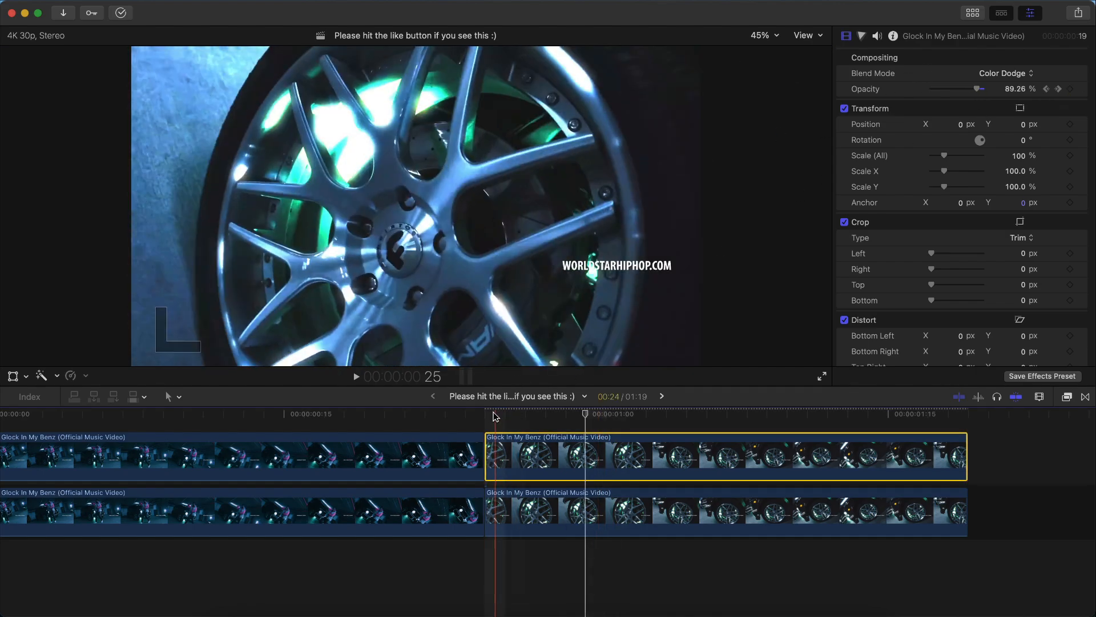
pyautogui.press('space')
pyautogui.press('space')
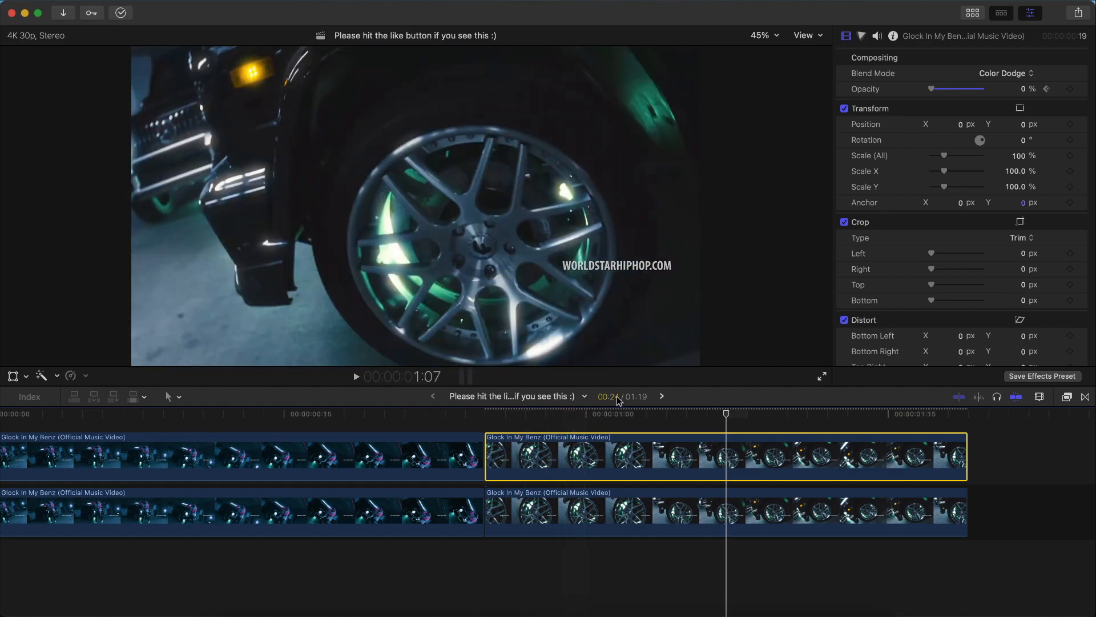
# Add a keyframed Color Board to the upper wheel clip, raise its global exposure to 100% at the cut and play the result.
pyautogui.press('Up')
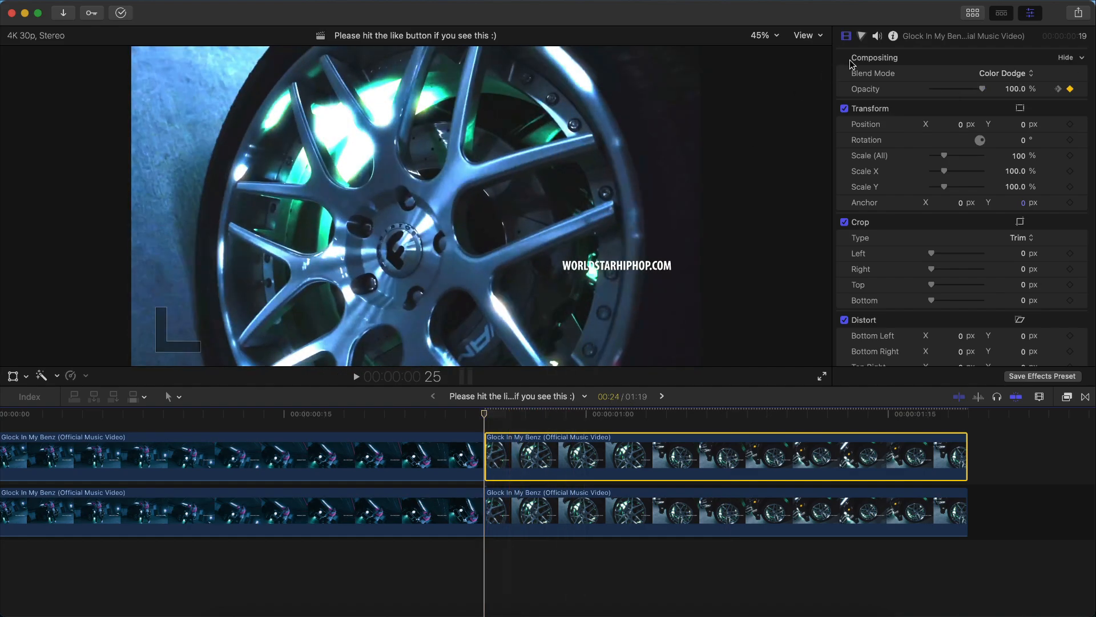
pyautogui.click(861, 37)
pyautogui.click(898, 59)
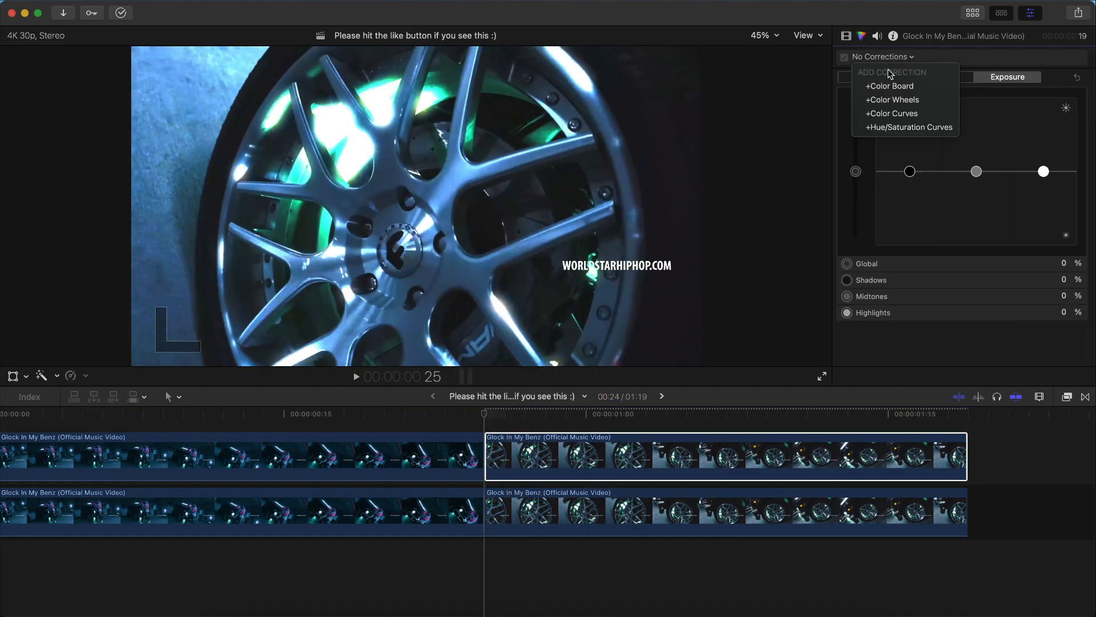
pyautogui.click(891, 85)
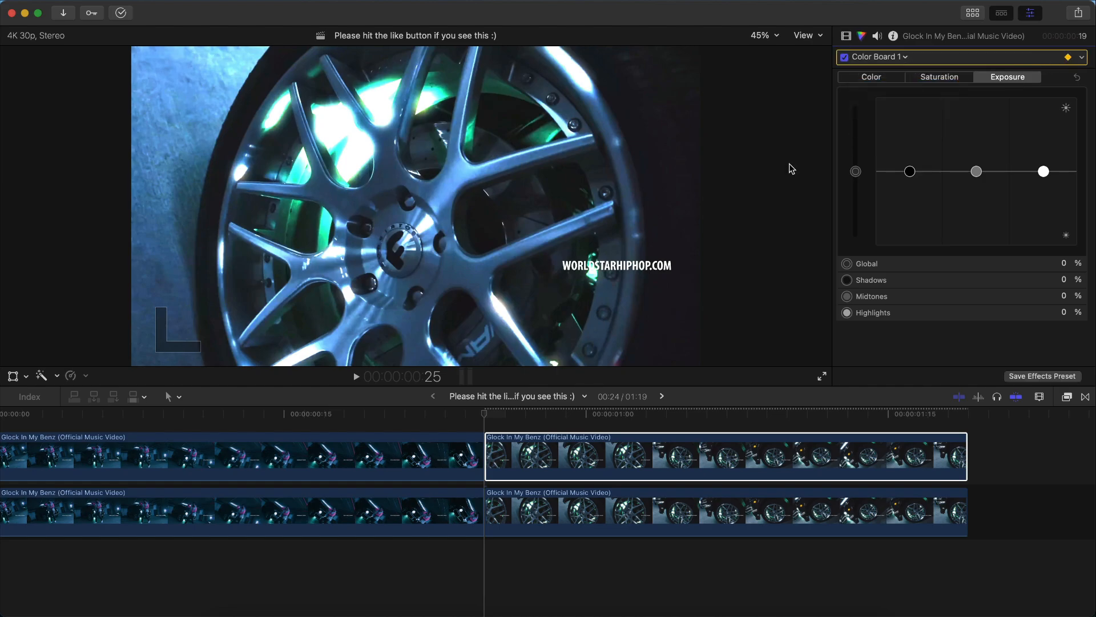
pyautogui.moveTo(855, 171); pyautogui.dragTo(845, 49)
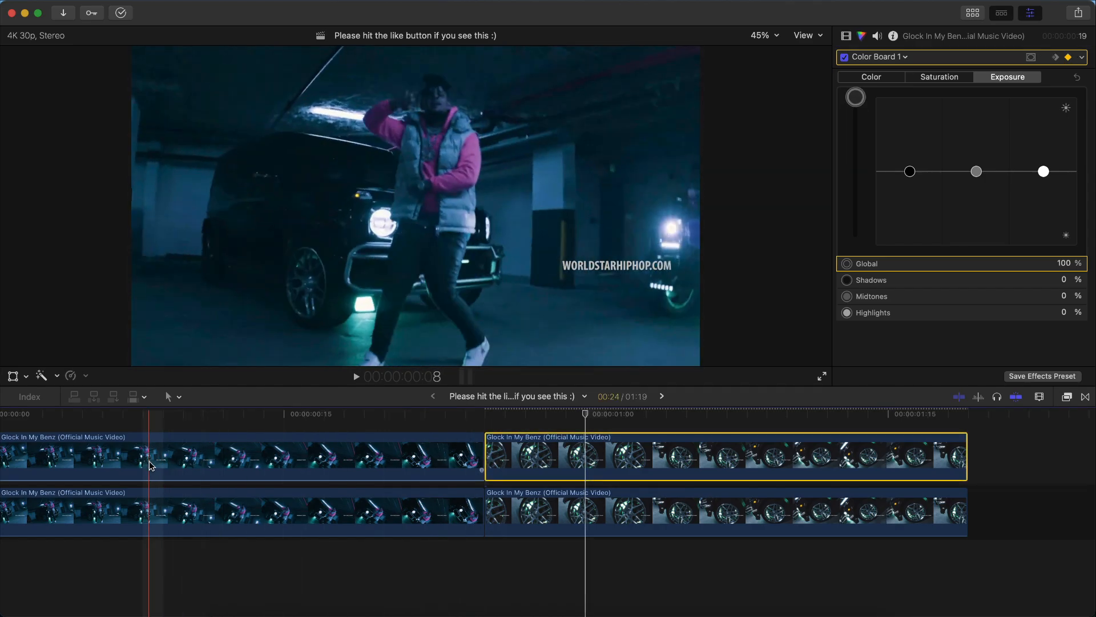
pyautogui.press('super+minus')
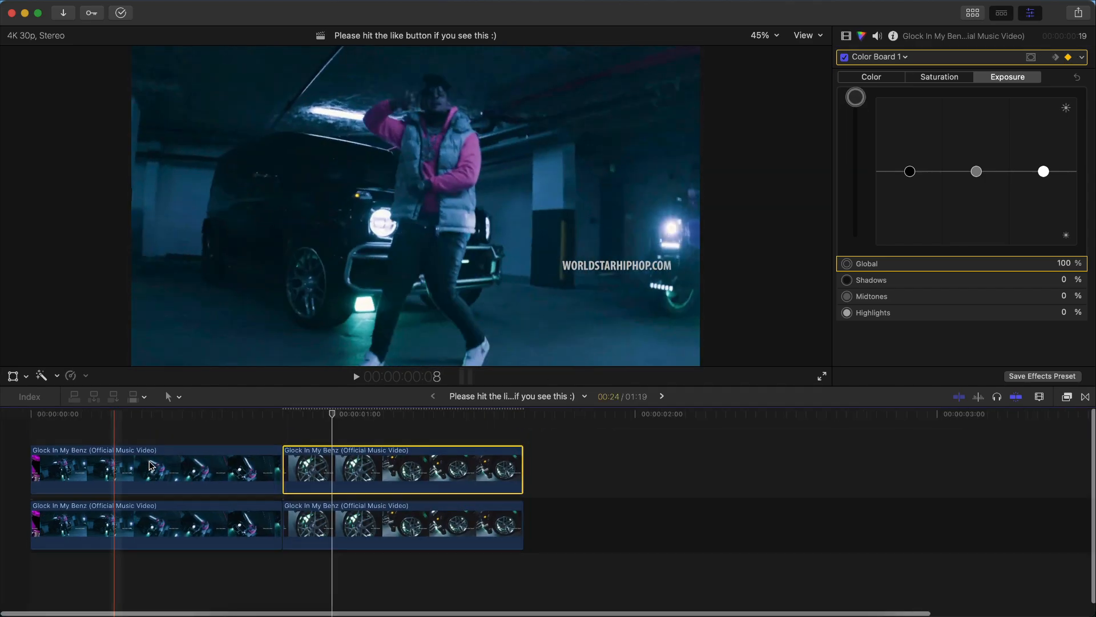
pyautogui.press('super+equal')
pyautogui.press('space')
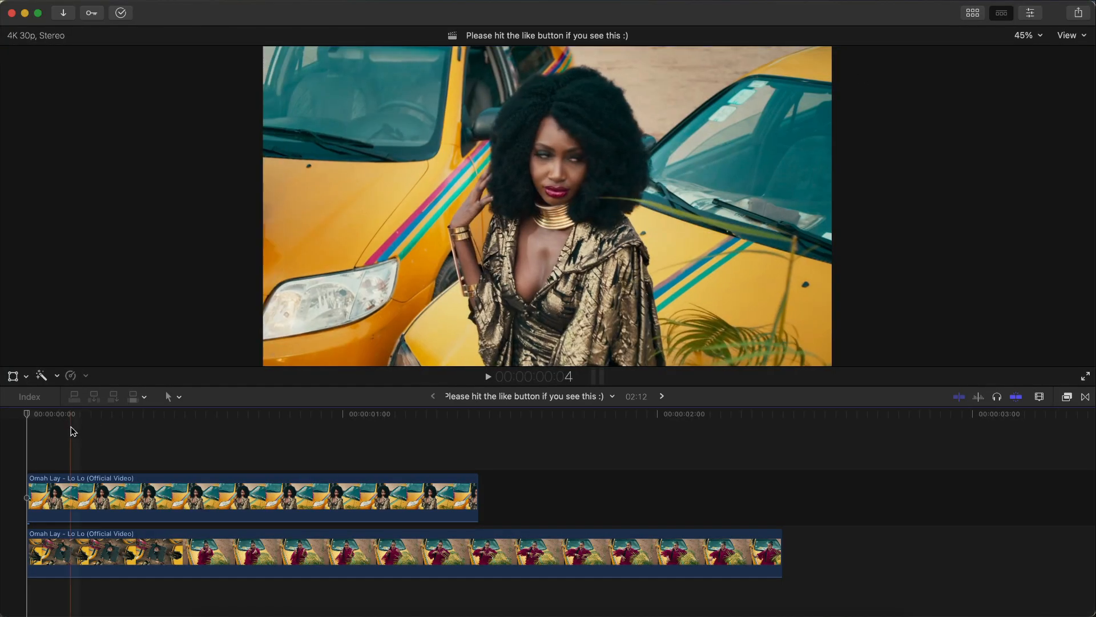
# Play the stacked Omah Lay clips to review the closing mask transition between the two women.
pyautogui.press('space')
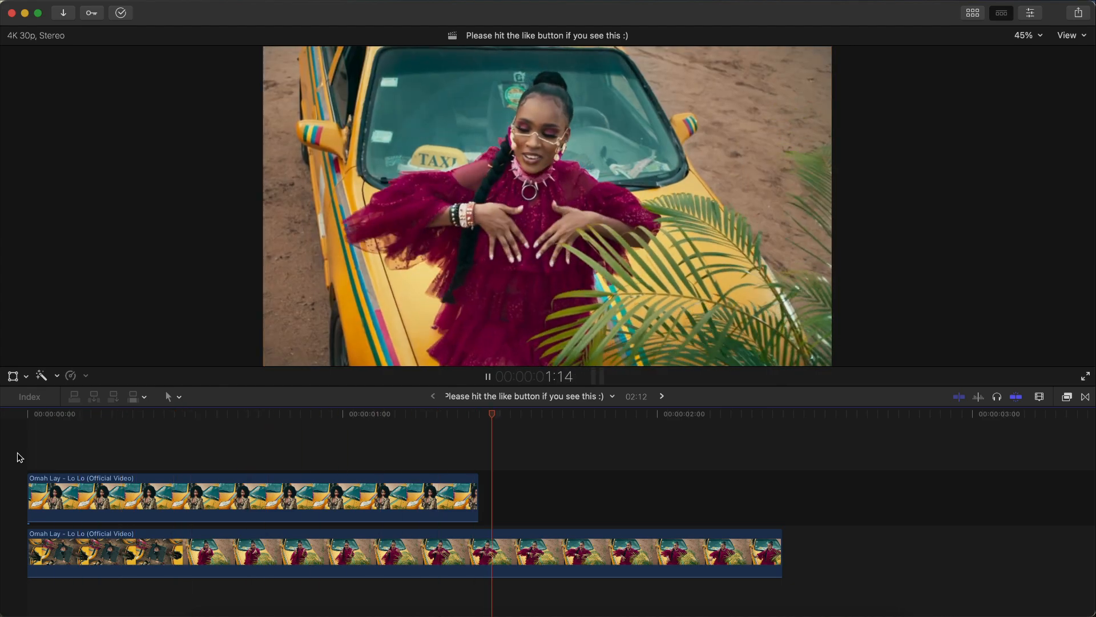
pyautogui.press('space')
pyautogui.press('space')
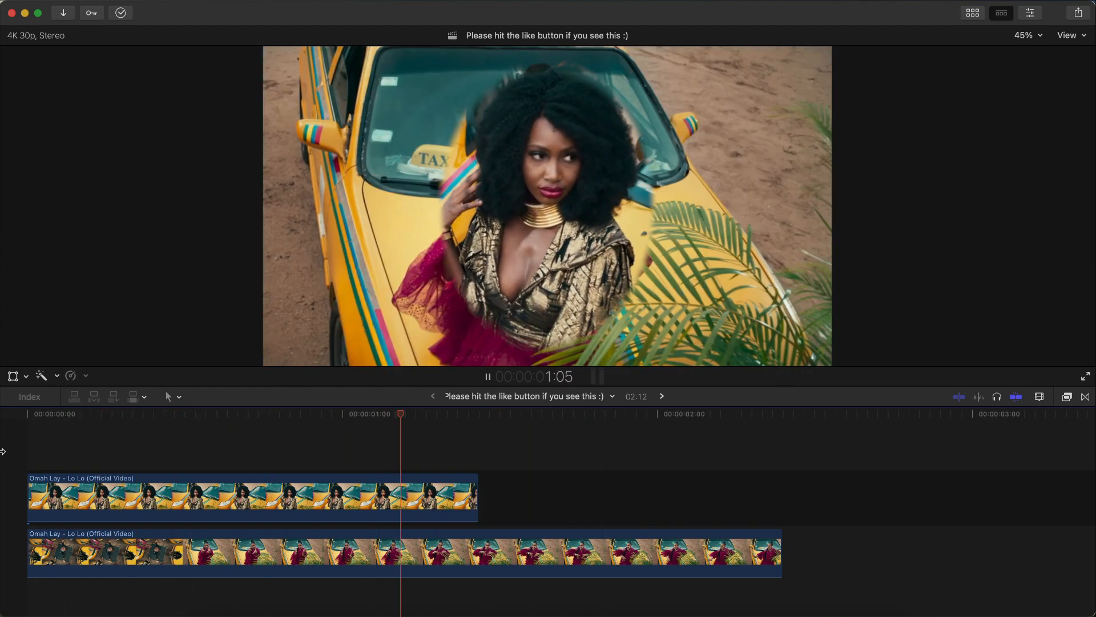
pyautogui.press('space')
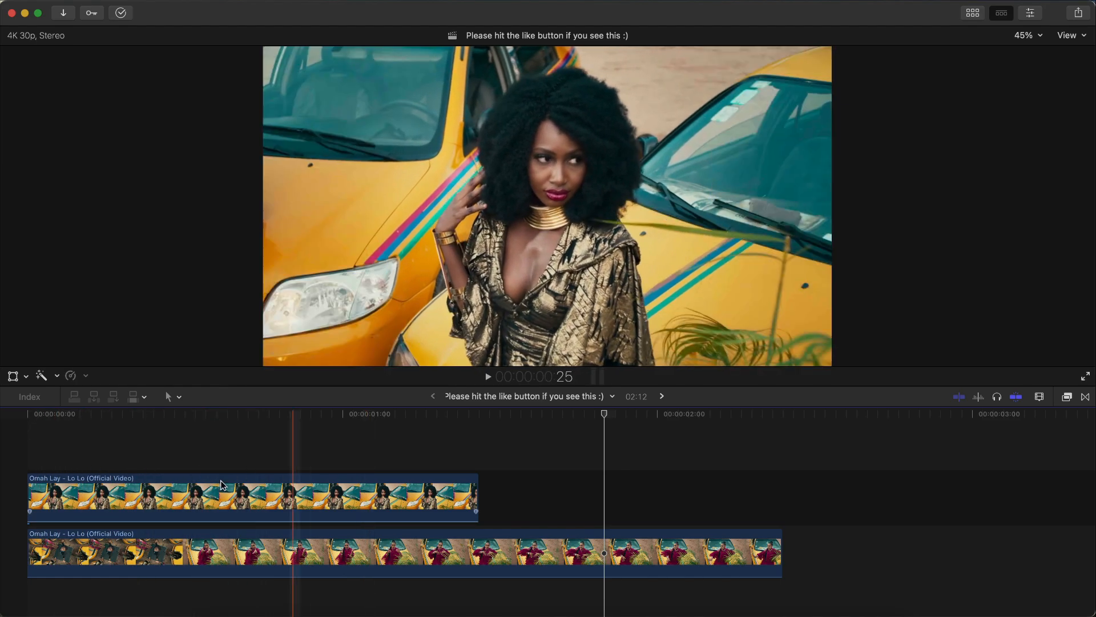
# Undo the clip stacking so the two Omah Lay clips run one after the other, and play across their cut.
pyautogui.press('super+z')
pyautogui.press('space')
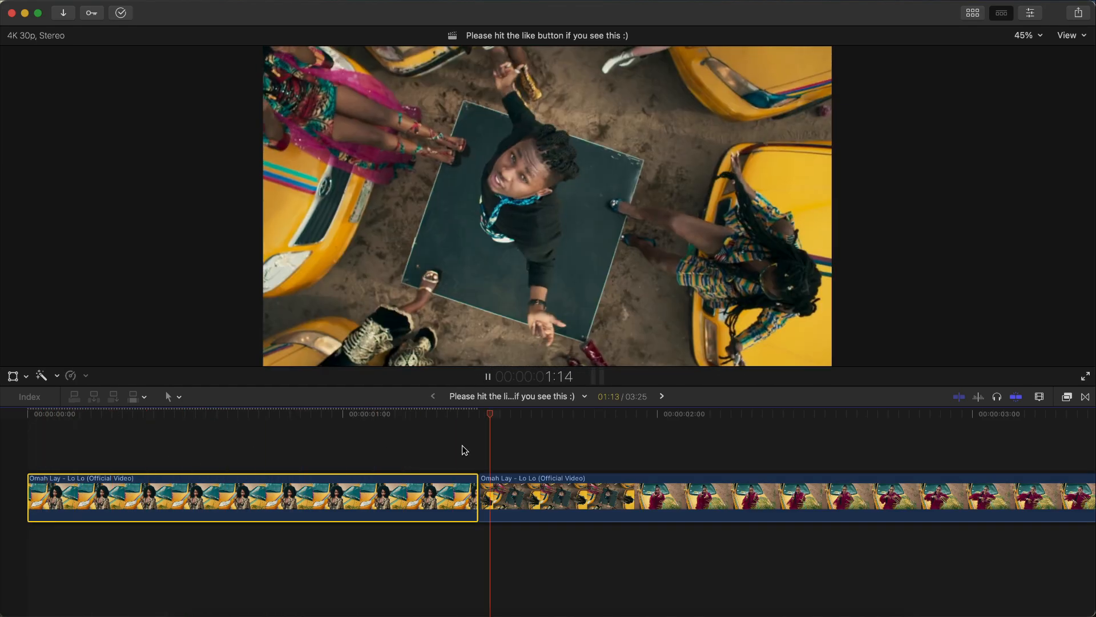
pyautogui.press('space')
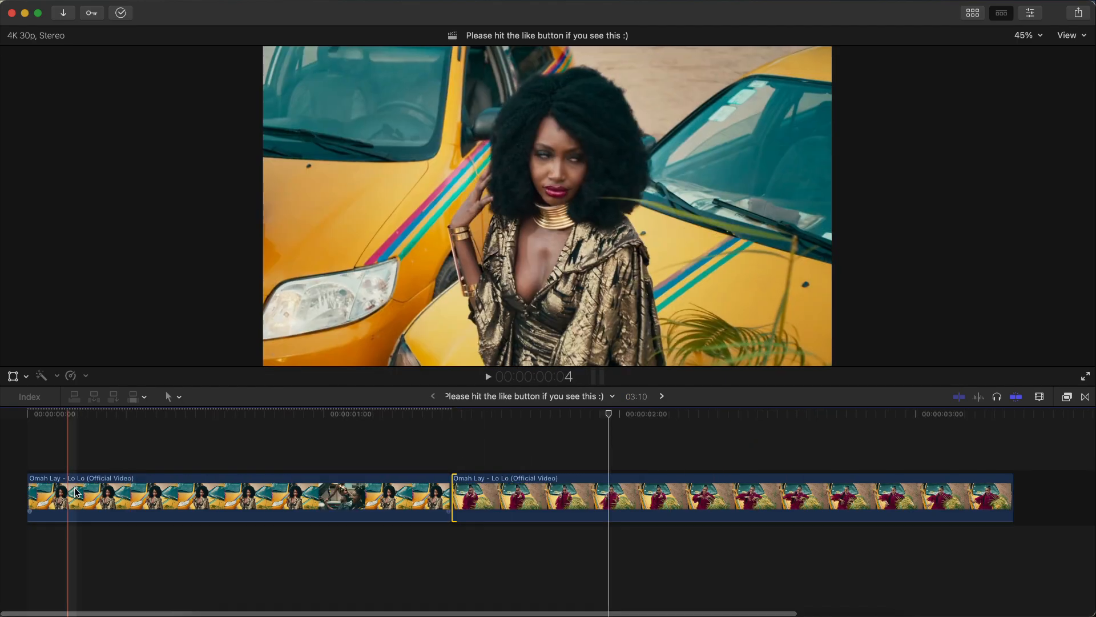
# Stack the gold-dress woman's clip directly above the red-dress woman's clip, with both starting at the beginning of the timeline.
pyautogui.click(106, 497)
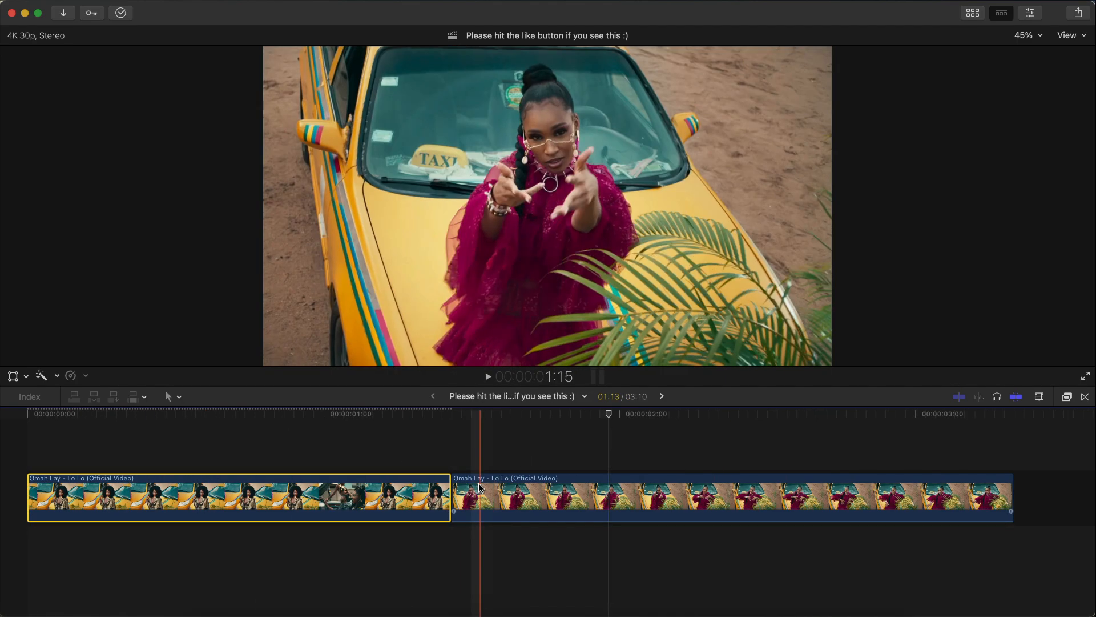
pyautogui.click(489, 414)
pyautogui.press('Up')
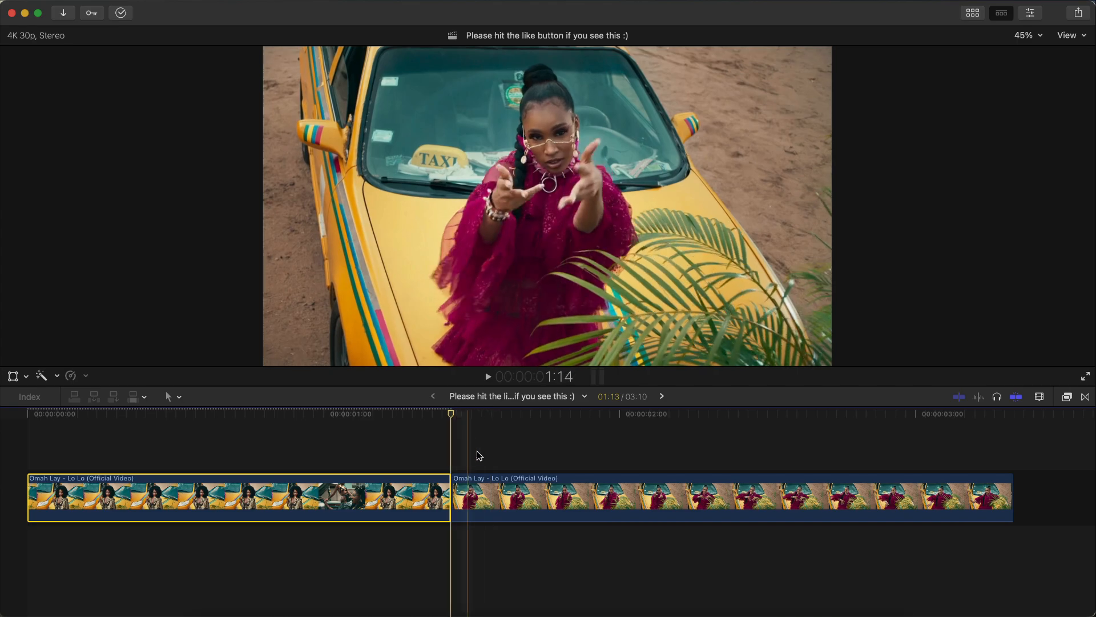
pyautogui.moveTo(481, 476); pyautogui.dragTo(58, 531)
pyautogui.click(46, 496)
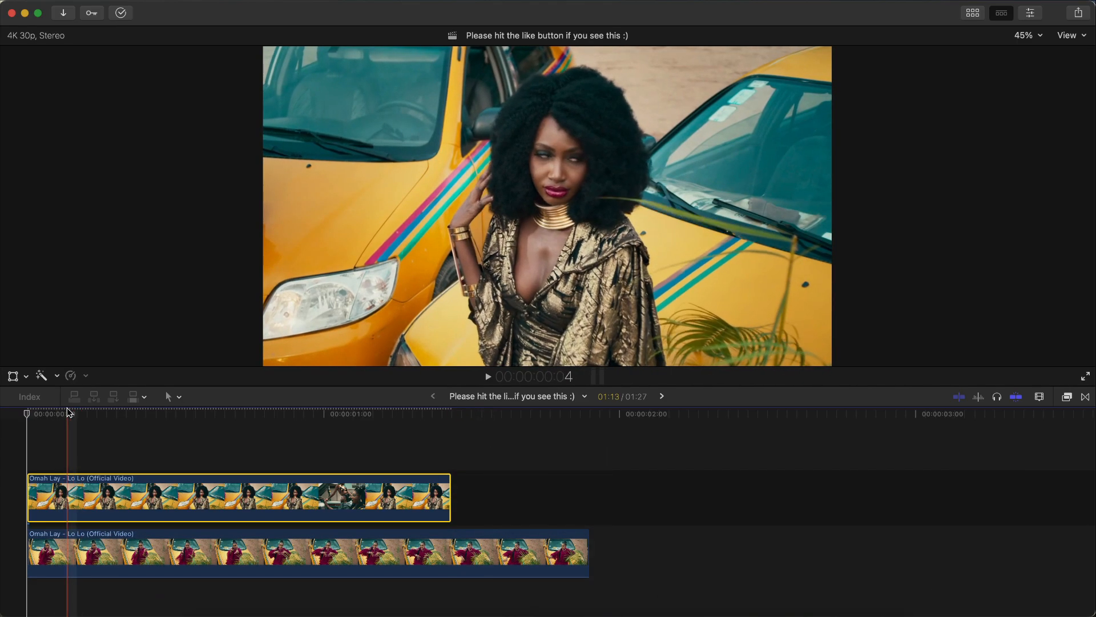
# Apply the Shape Mask effect from the Masks category to the upper clip.
pyautogui.click(23, 414)
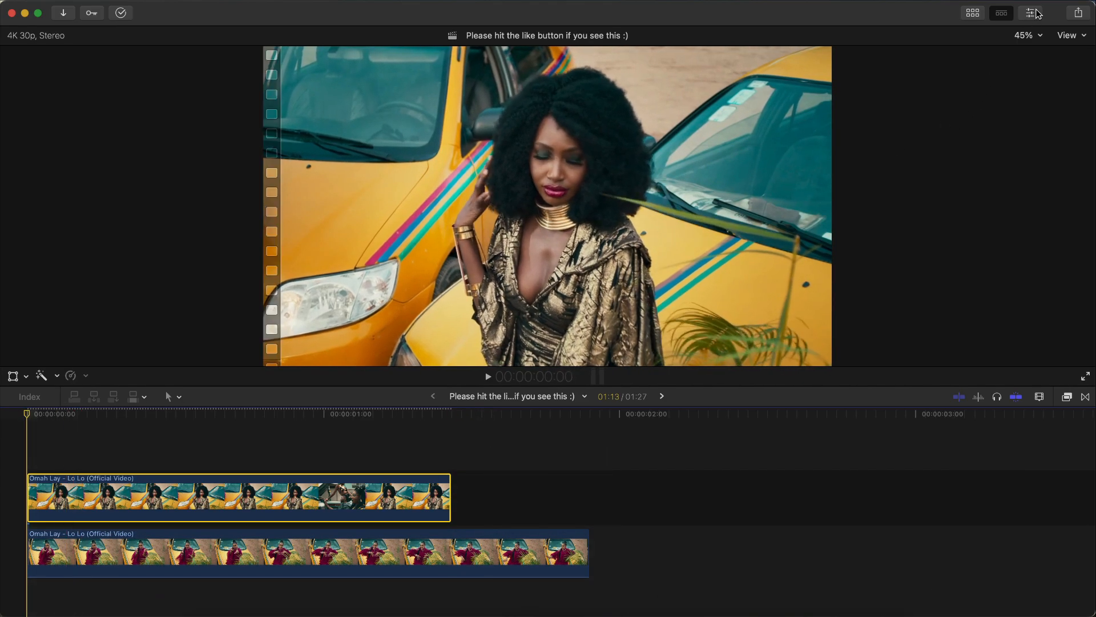
pyautogui.click(1065, 397)
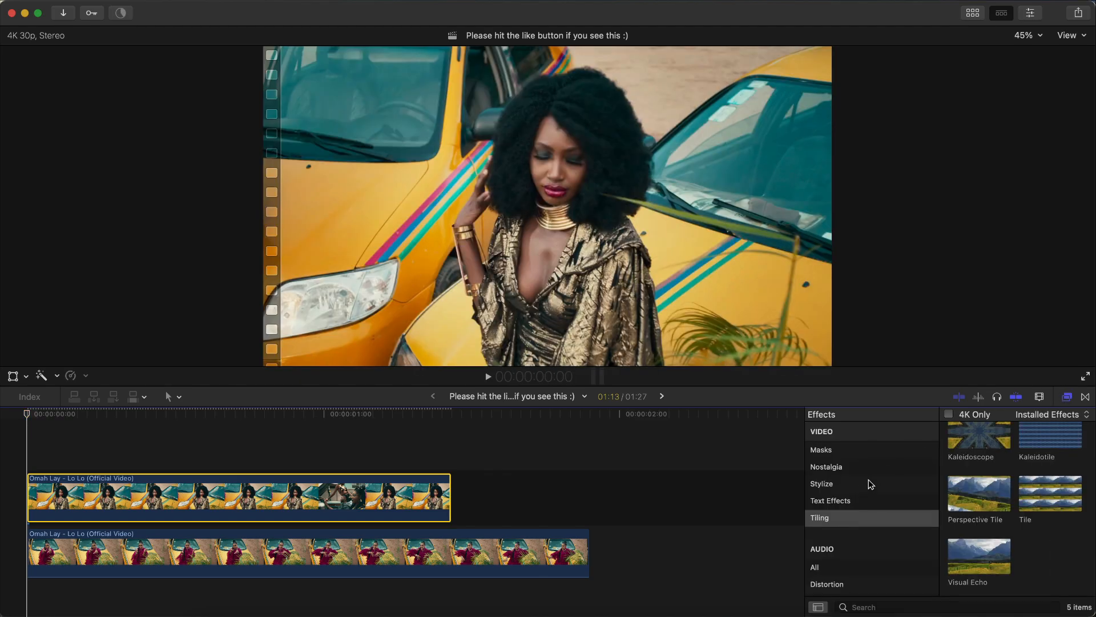
pyautogui.scroll(4, 855, 489)
pyautogui.click(824, 547)
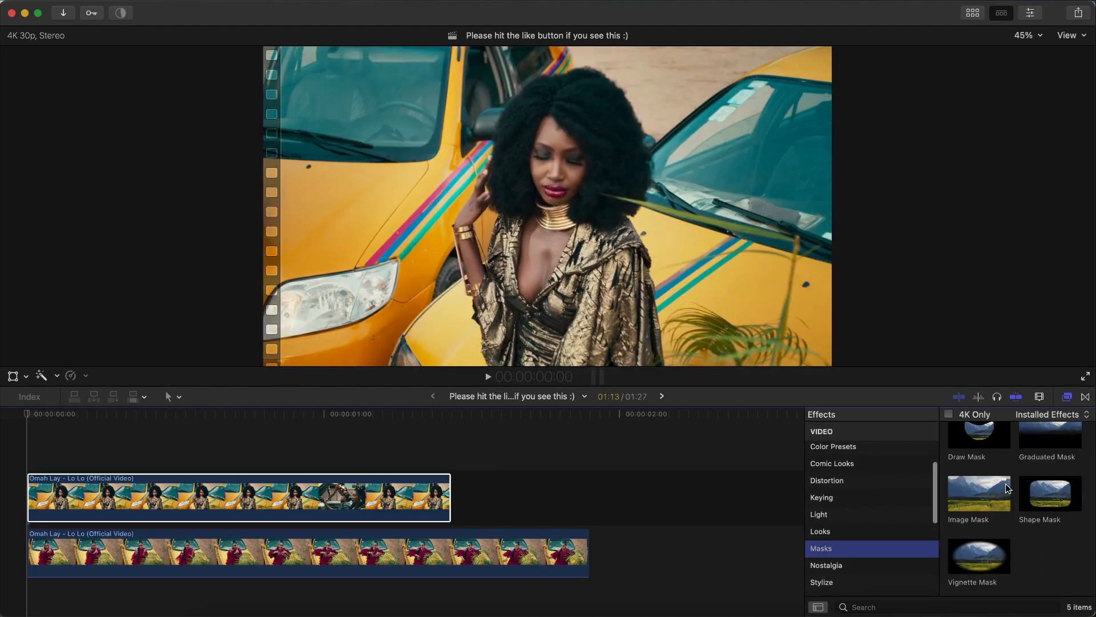
pyautogui.moveTo(1047, 490); pyautogui.dragTo(297, 501)
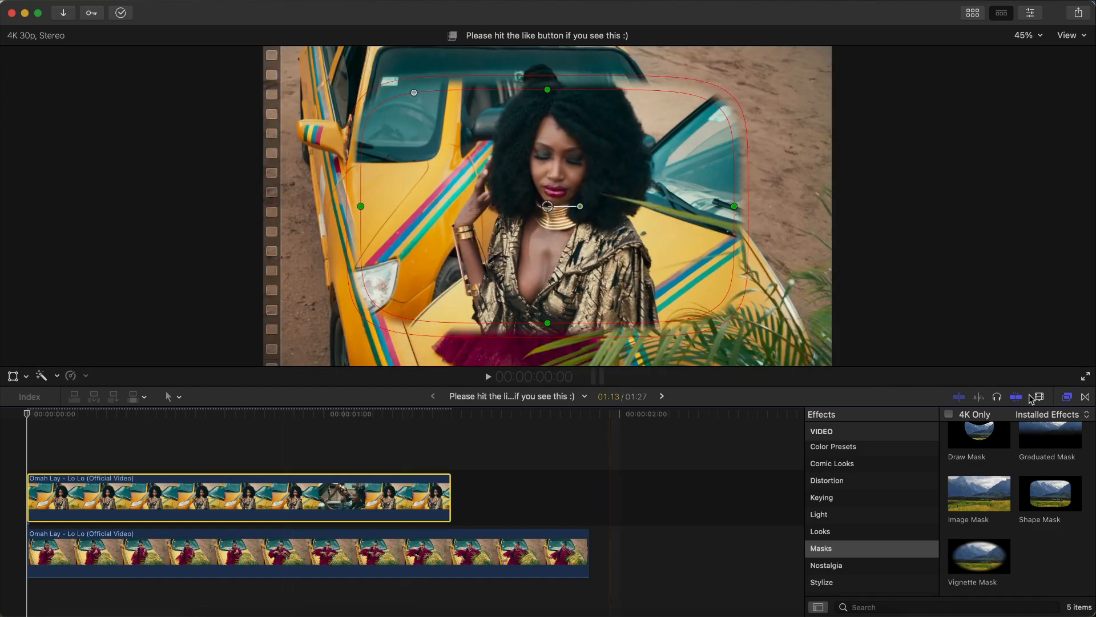
pyautogui.click(1068, 397)
# At frame 17, round the mask to 100% curvature, narrow it around the woman and widen its feather to about 163.
pyautogui.click(197, 497)
pyautogui.moveTo(413, 92); pyautogui.dragTo(775, 291)
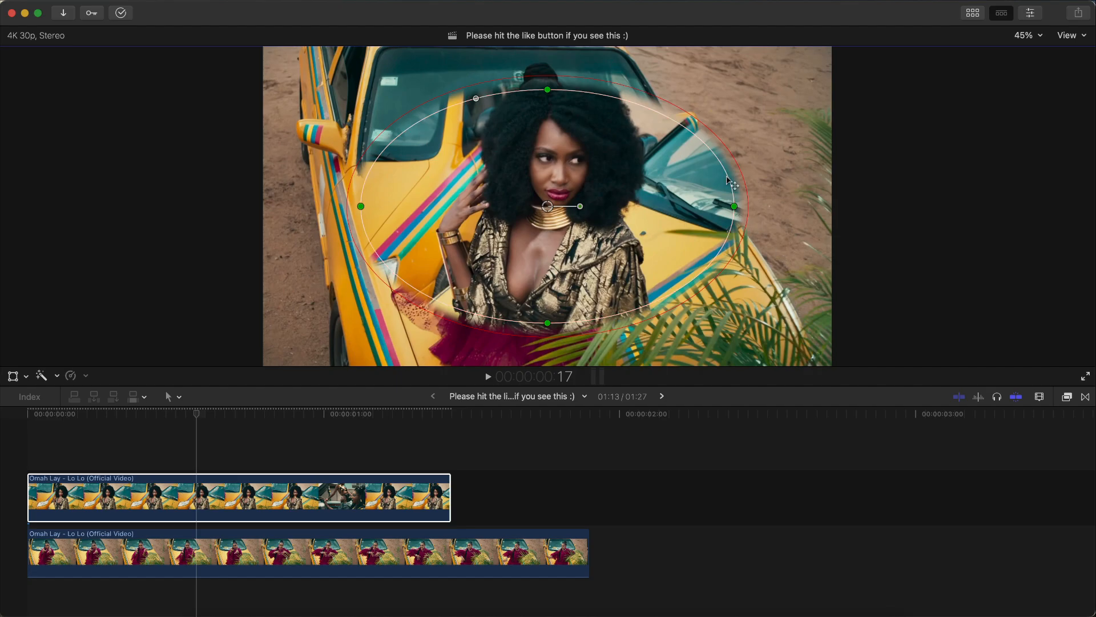
pyautogui.moveTo(731, 183); pyautogui.dragTo(868, 160)
pyautogui.moveTo(667, 205); pyautogui.dragTo(711, 204)
pyautogui.moveTo(548, 131); pyautogui.dragTo(548, 76)
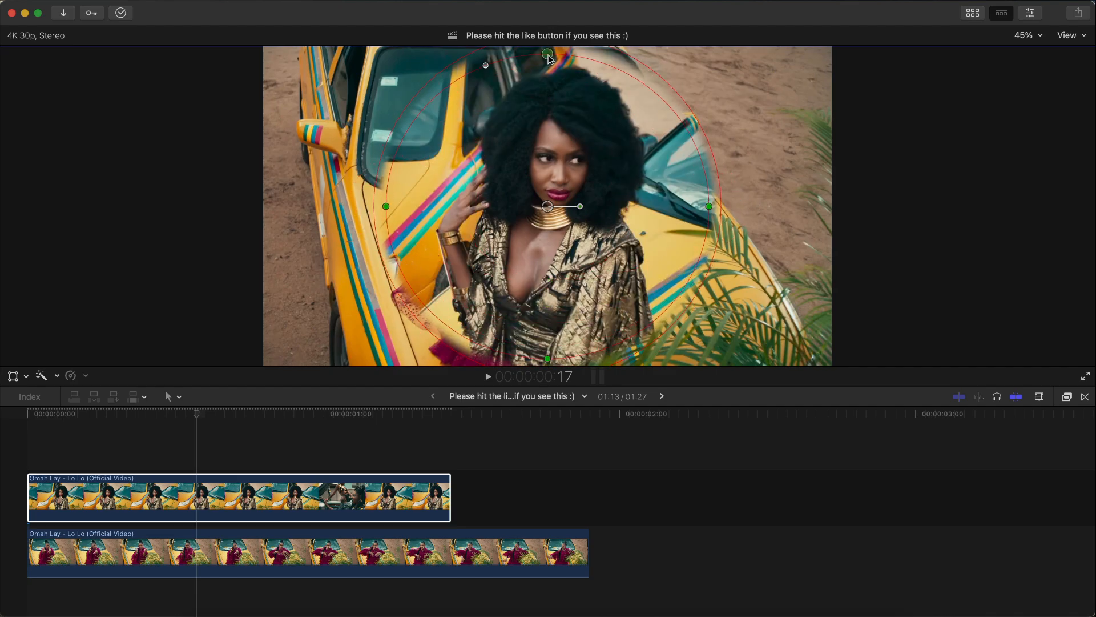
pyautogui.moveTo(721, 192); pyautogui.dragTo(661, 206)
pyautogui.moveTo(547, 77); pyautogui.dragTo(549, 5)
# At the clip's start, set the mask radius to 1000, widen it past the frame edges and keyframe Radius, Curvature and Fill Opacity.
pyautogui.click(27, 414)
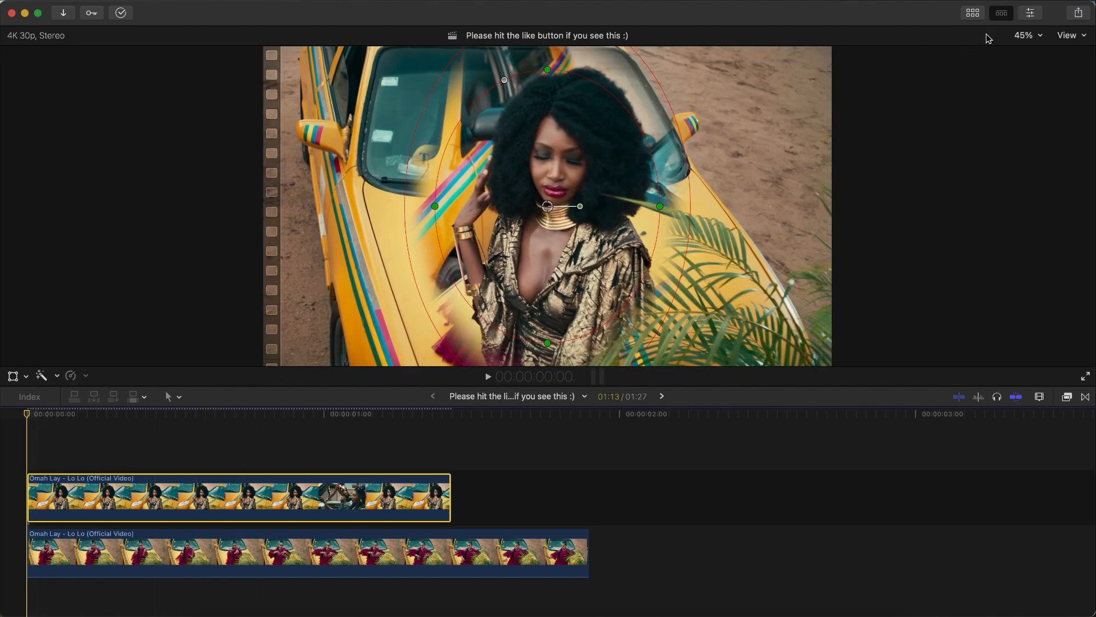
pyautogui.click(1032, 12)
pyautogui.click(893, 74)
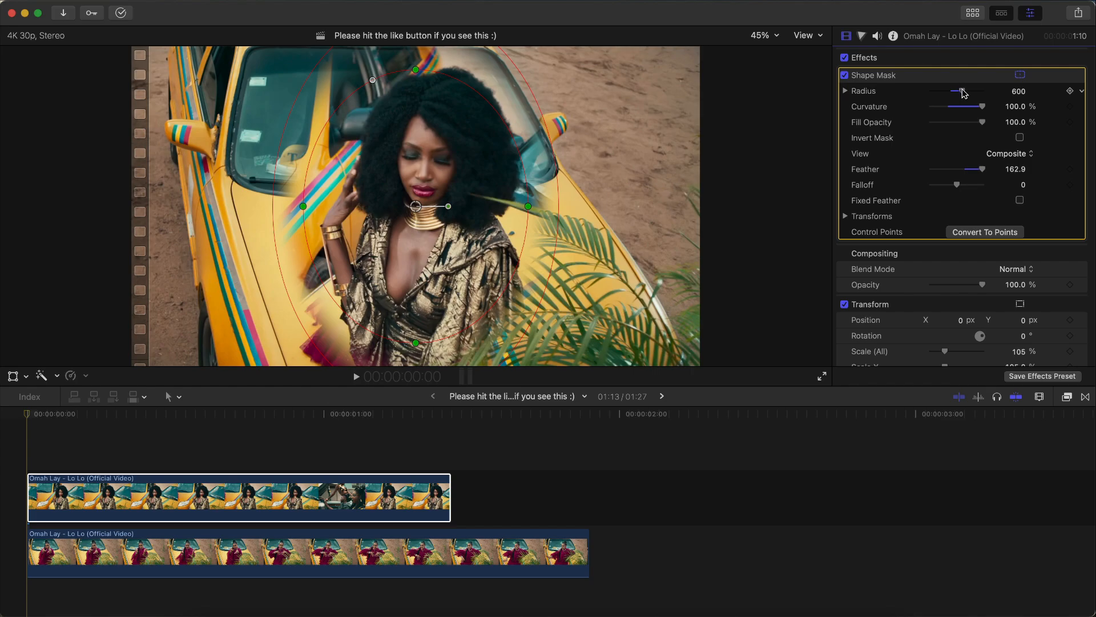
pyautogui.moveTo(964, 93); pyautogui.dragTo(1008, 87)
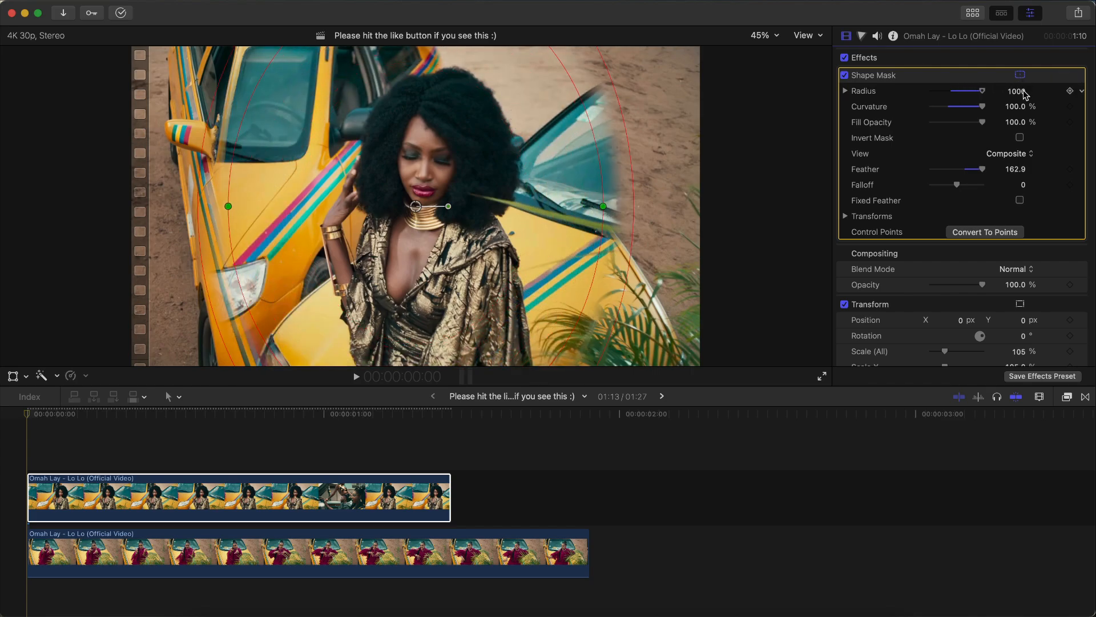
pyautogui.moveTo(599, 170); pyautogui.dragTo(752, 121)
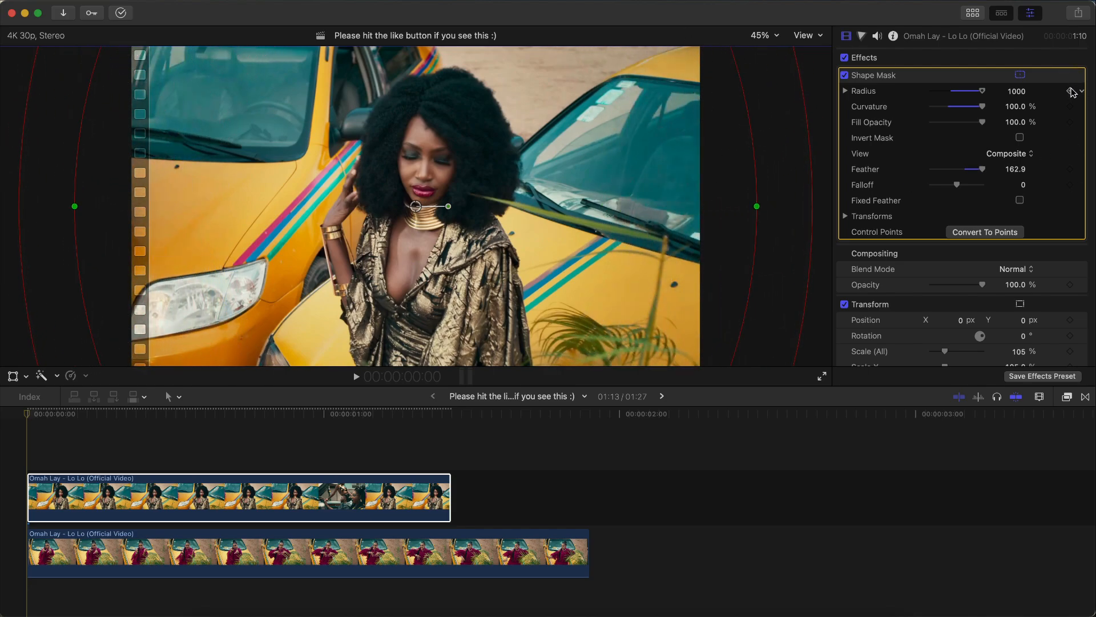
pyautogui.click(1070, 122)
# Add Radius, Curvature, Fill Opacity and Feather keyframes to the Shape Mask at frame 19.
pyautogui.click(224, 418)
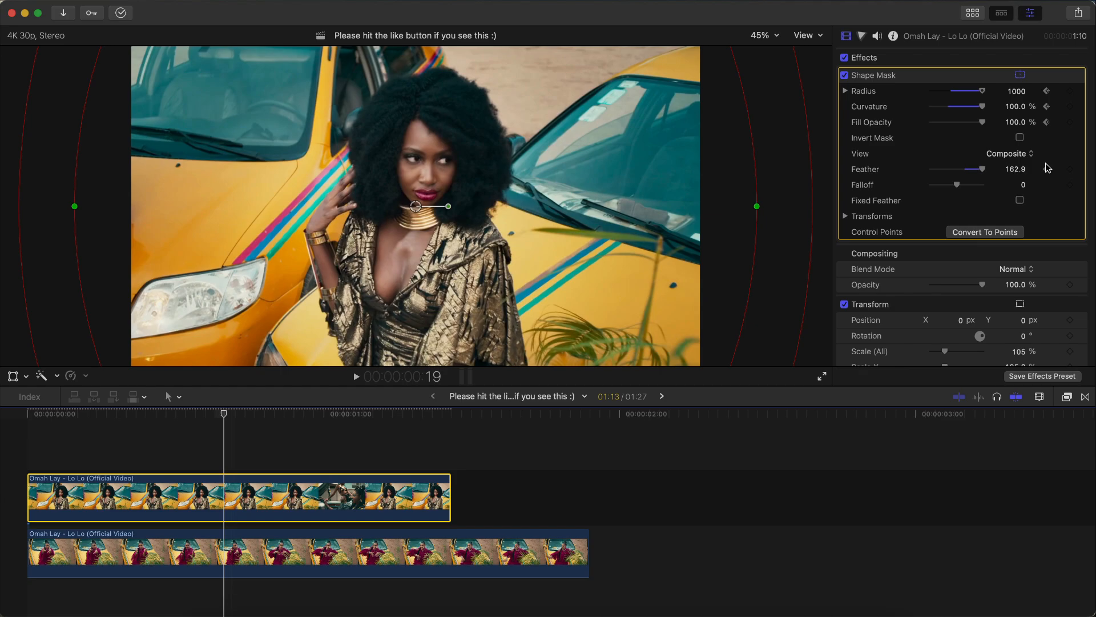
pyautogui.click(1071, 91)
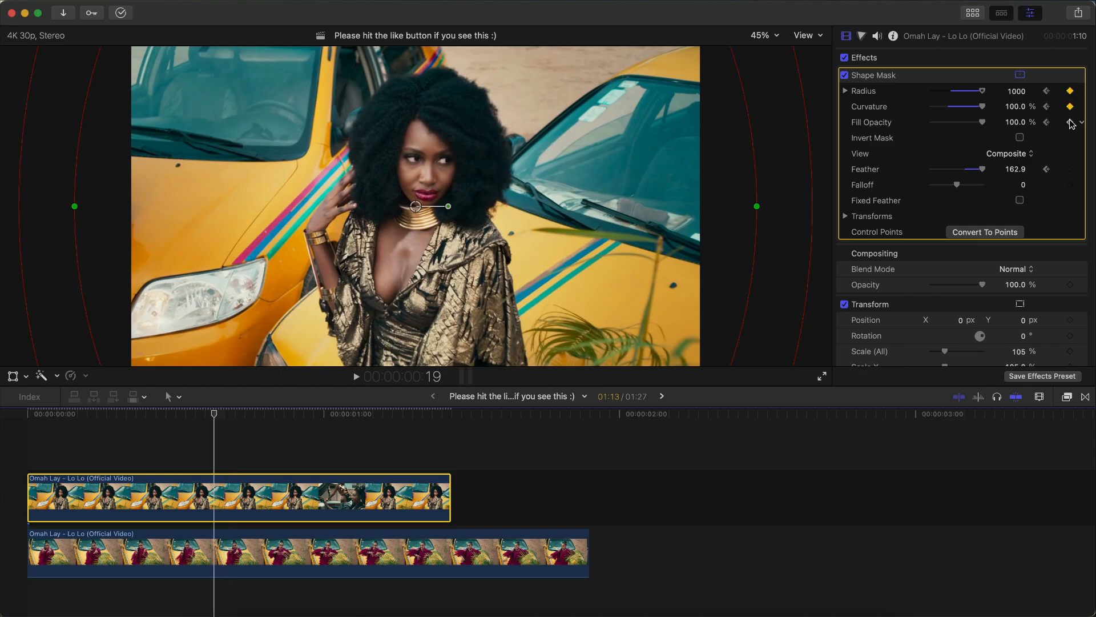
pyautogui.click(1070, 170)
# At 1:12, reduce the mask's radius and feather until the mask closes completely over the upper clip.
pyautogui.click(446, 419)
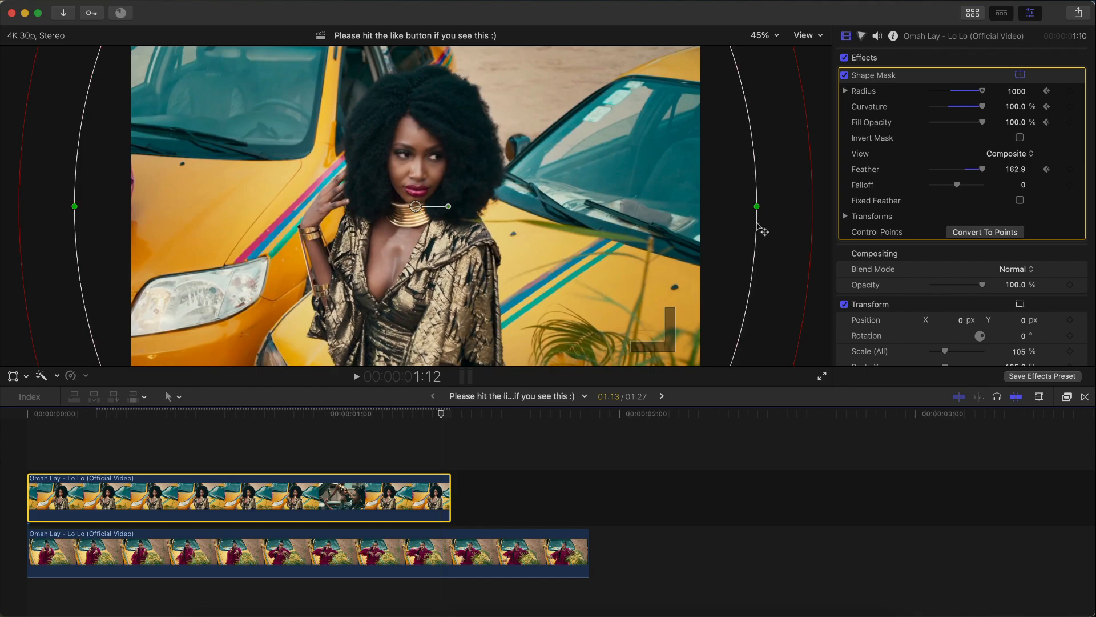
pyautogui.moveTo(982, 90); pyautogui.dragTo(931, 93)
pyautogui.moveTo(981, 169); pyautogui.dragTo(963, 172)
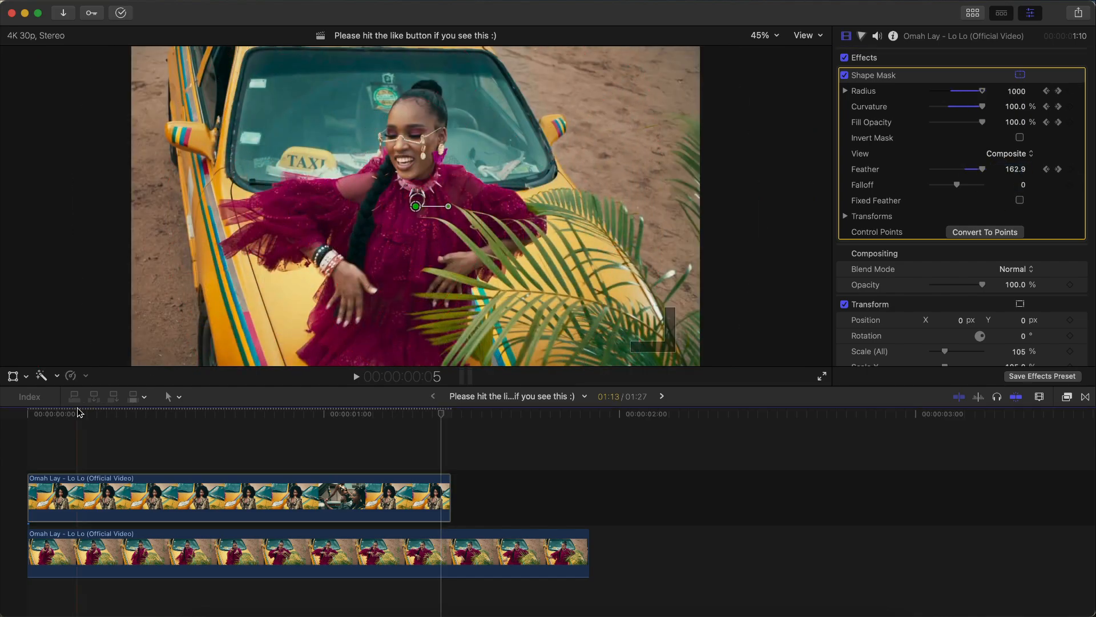
# Play the closing mask transition repeatedly to check how it reveals the red-dress woman's clip.
pyautogui.press('space')
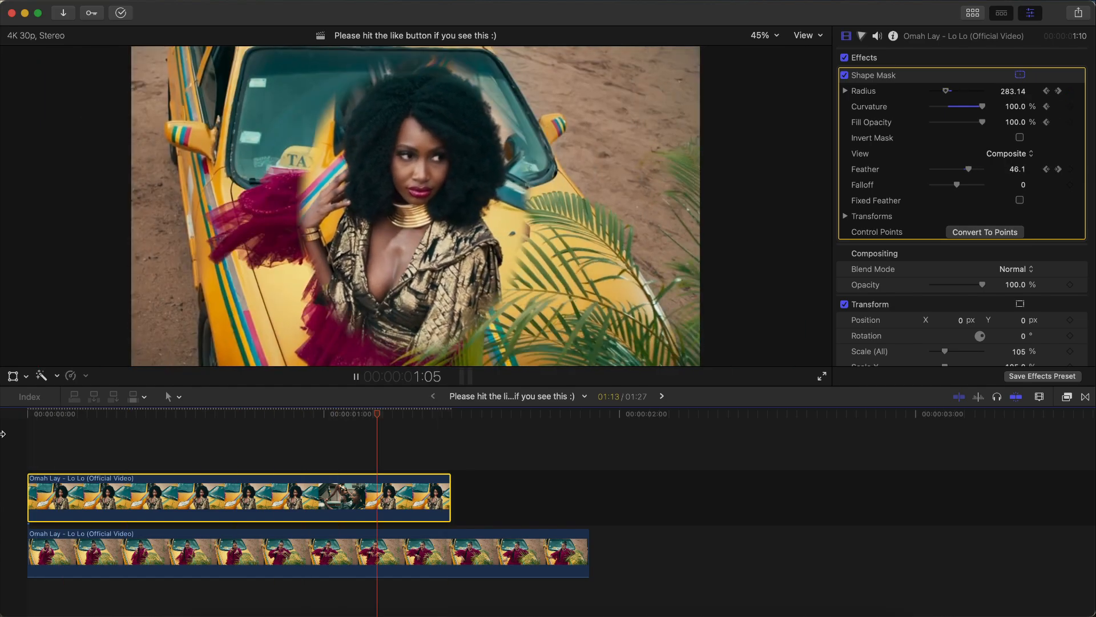
pyautogui.press('space')
pyautogui.press('space')
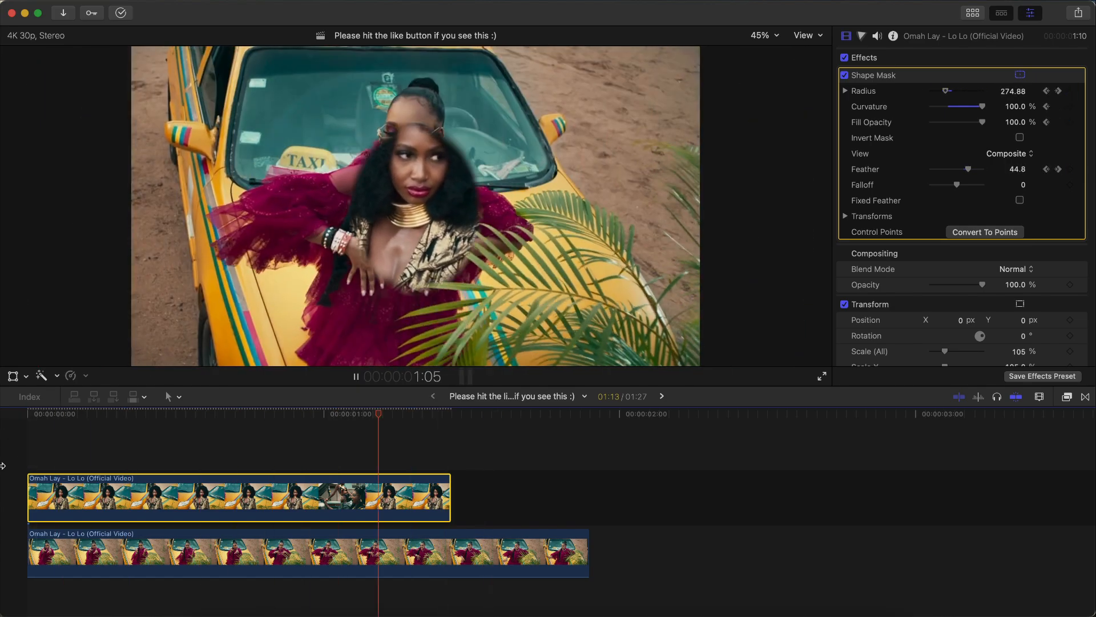
pyautogui.press('space')
pyautogui.press('space')
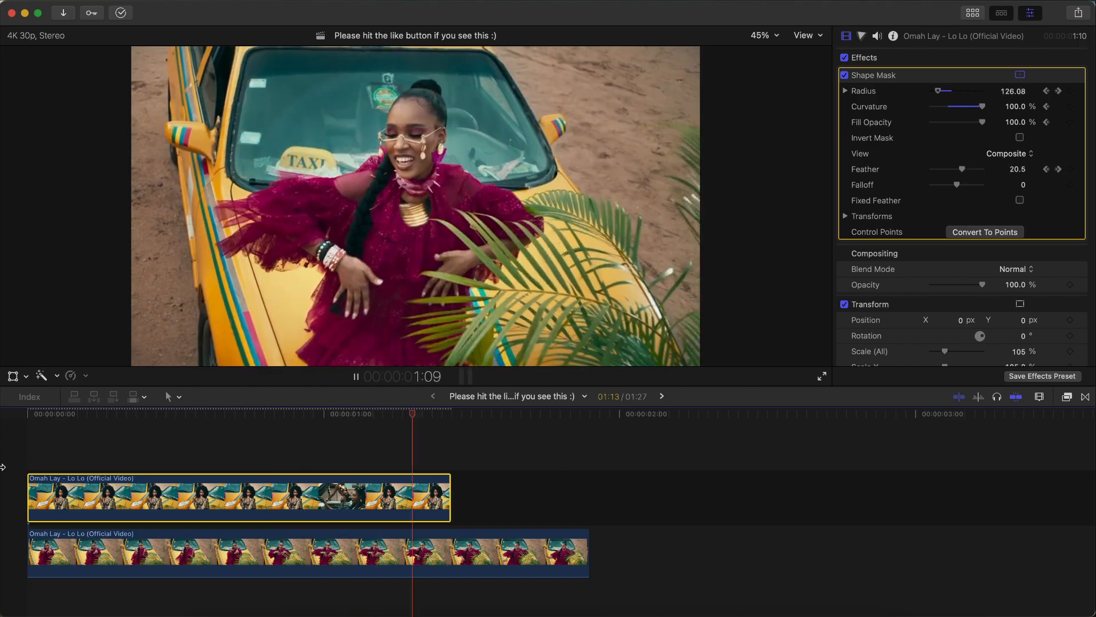
pyautogui.press('space')
pyautogui.hotkey('shift', 'z')
pyautogui.press('space')
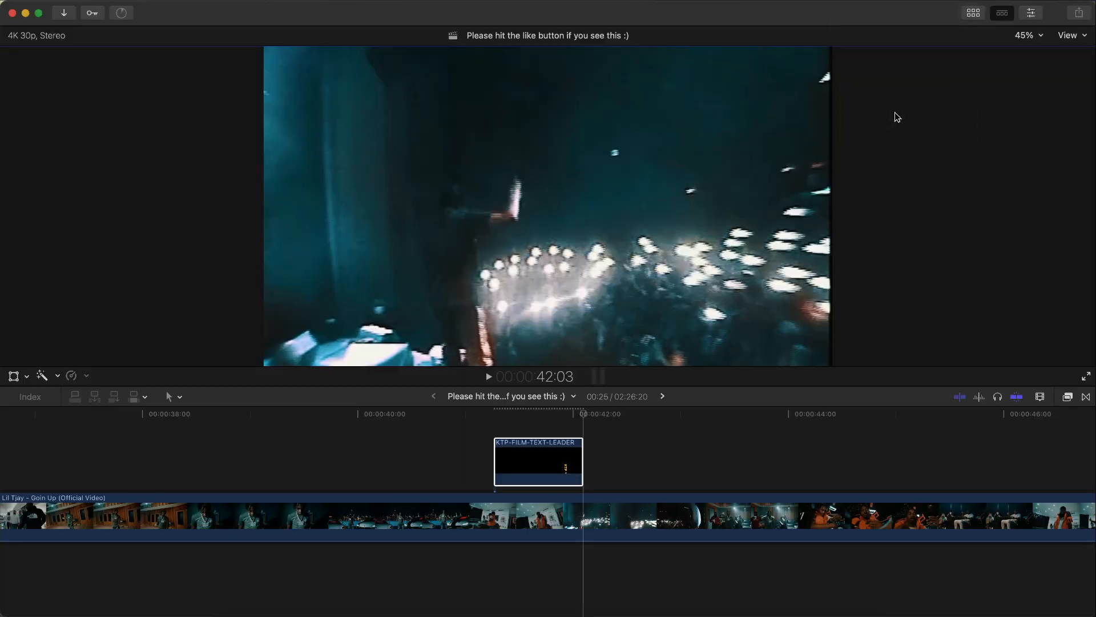
pyautogui.moveTo(399, 413); pyautogui.dragTo(363, 414)
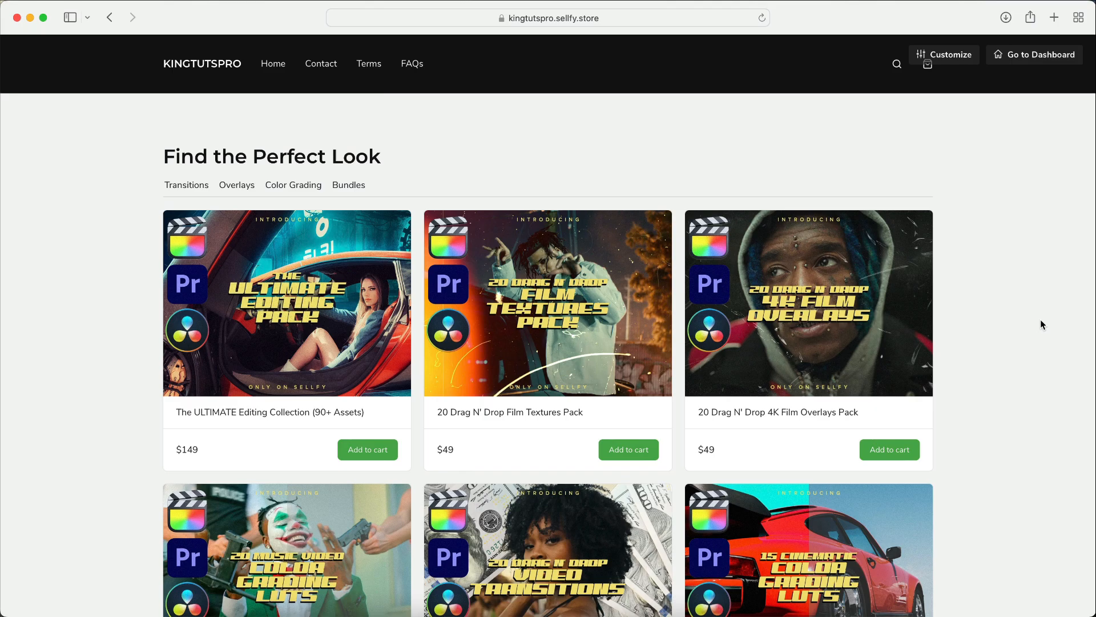
pyautogui.scroll(-3, 1040, 324)
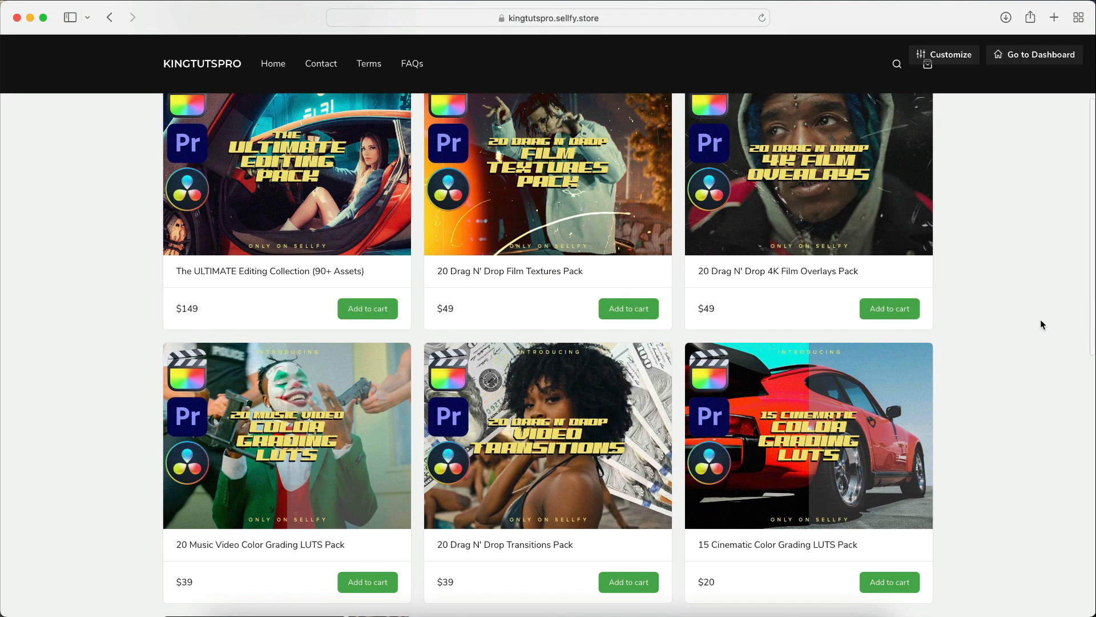
pyautogui.scroll(2, 1041, 320)
pyautogui.scroll(-2, 1040, 320)
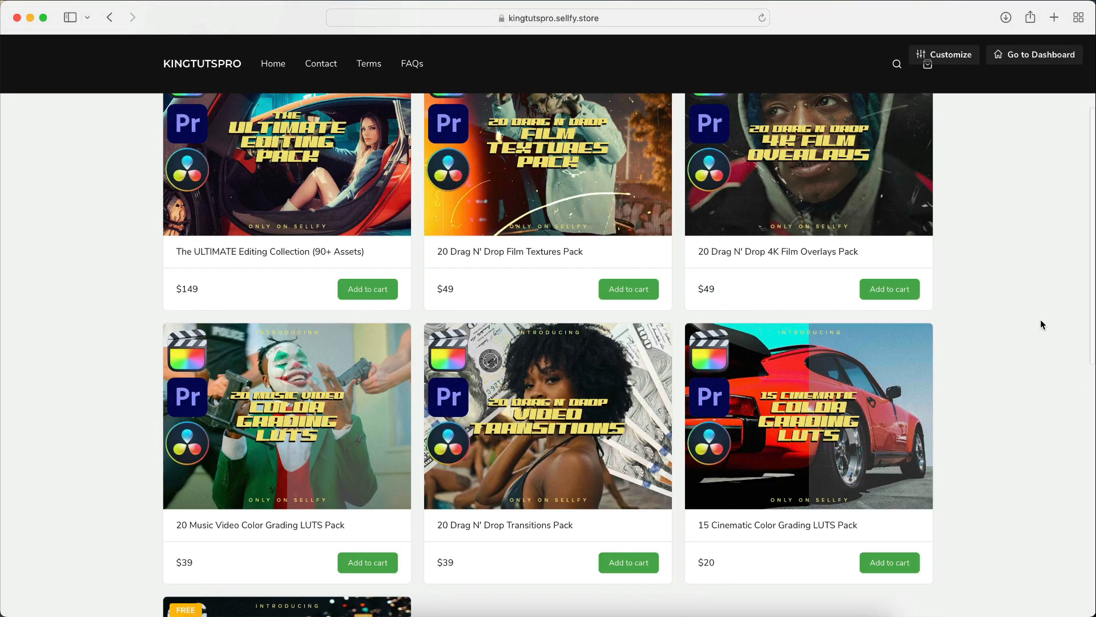
# Browse the packs in the KINGTUTSPRO web store and view the free Vintage Film Text Leader Overlay product page.
pyautogui.scroll(-2, 1041, 321)
pyautogui.scroll(-5, 1041, 321)
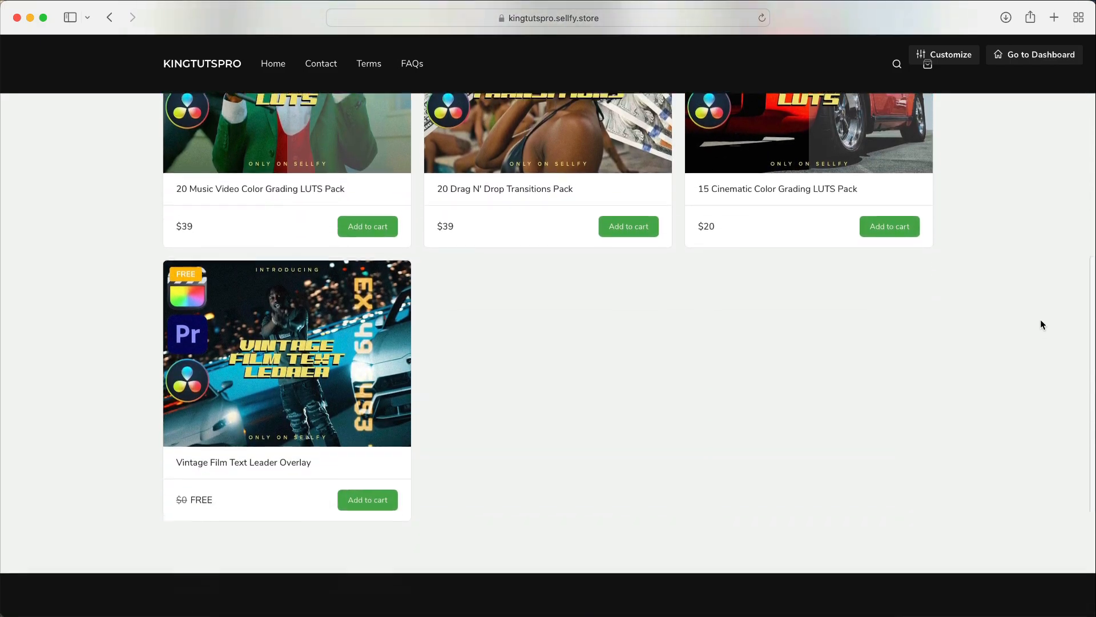
pyautogui.scroll(3, 1040, 324)
pyautogui.scroll(-2, 1040, 324)
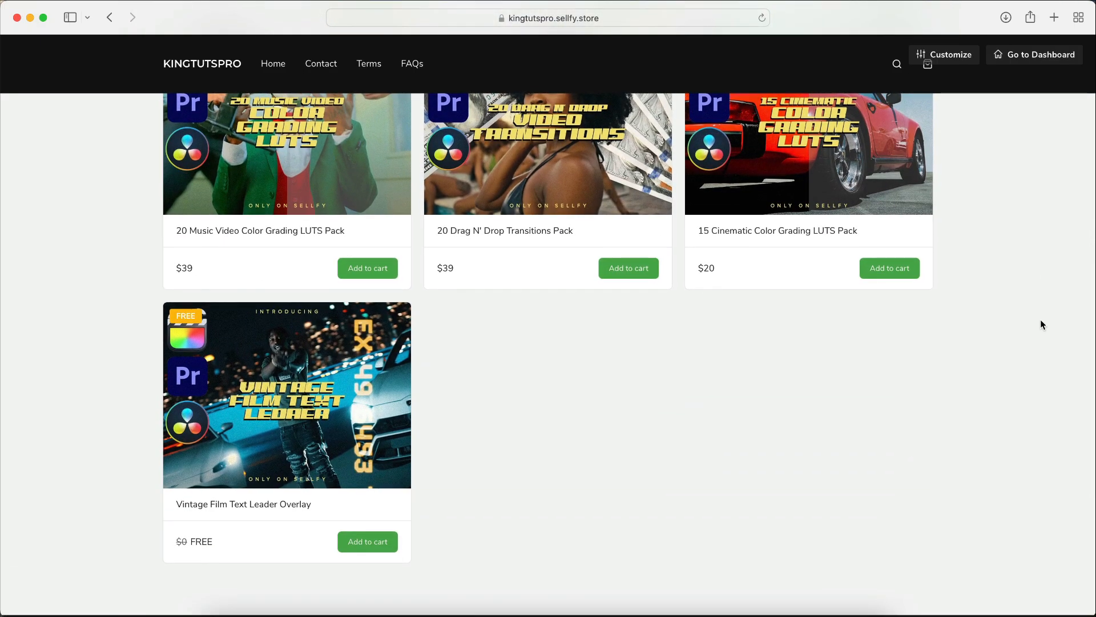
pyautogui.scroll(-3, 1040, 321)
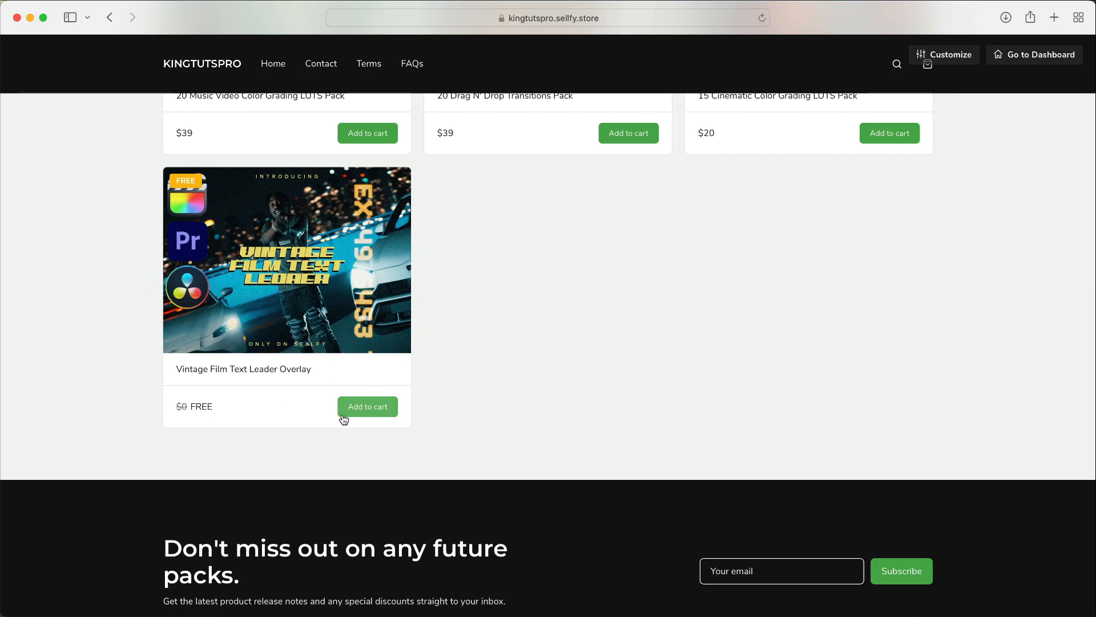
pyautogui.click(355, 379)
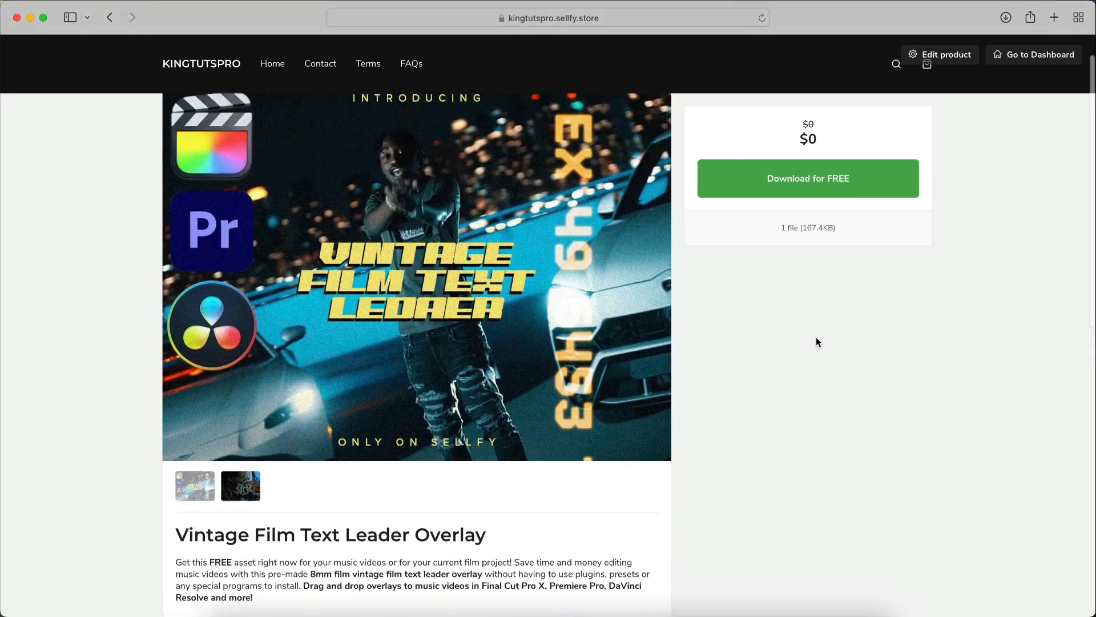
pyautogui.moveTo(653, 269)
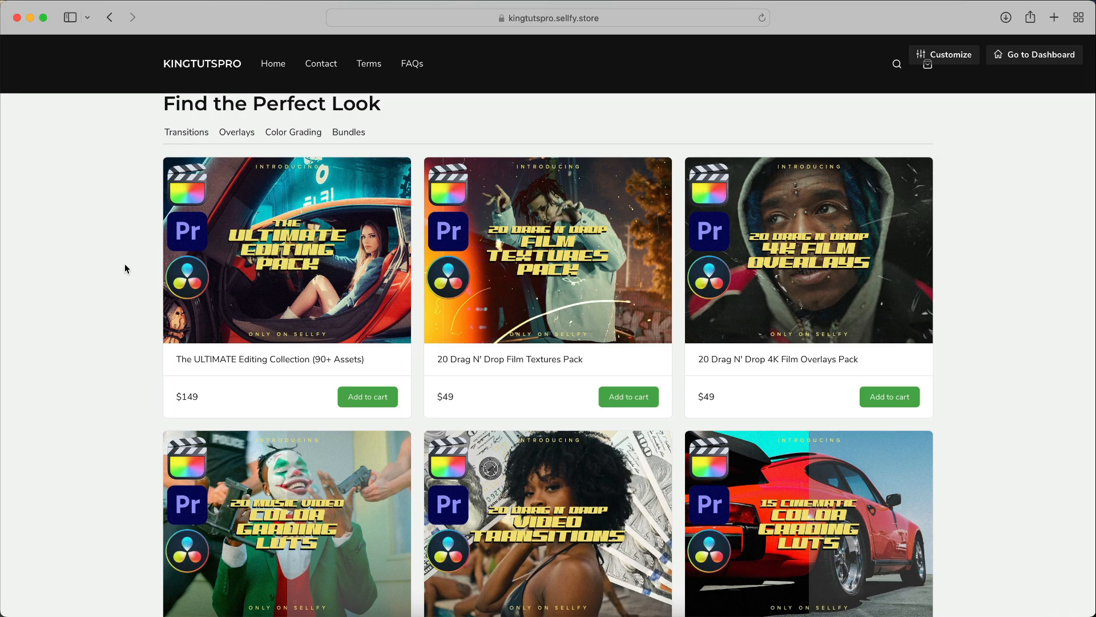
pyautogui.scroll(2, 125, 262)
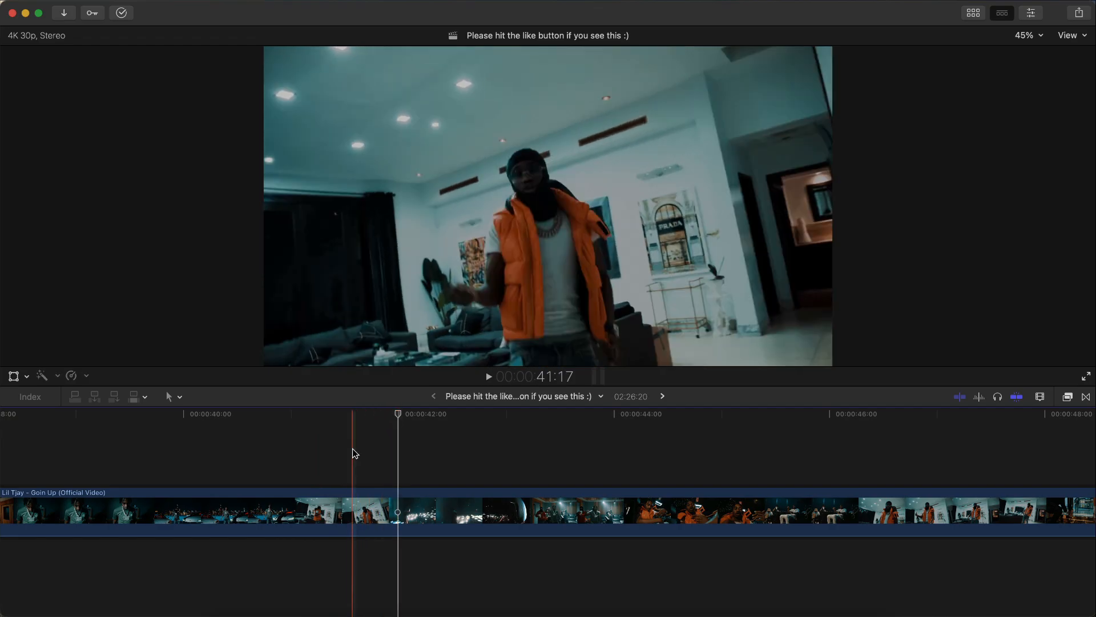
# Switch to Final Cut Pro, show the media browser and open the Media Import window.
pyautogui.click(973, 13)
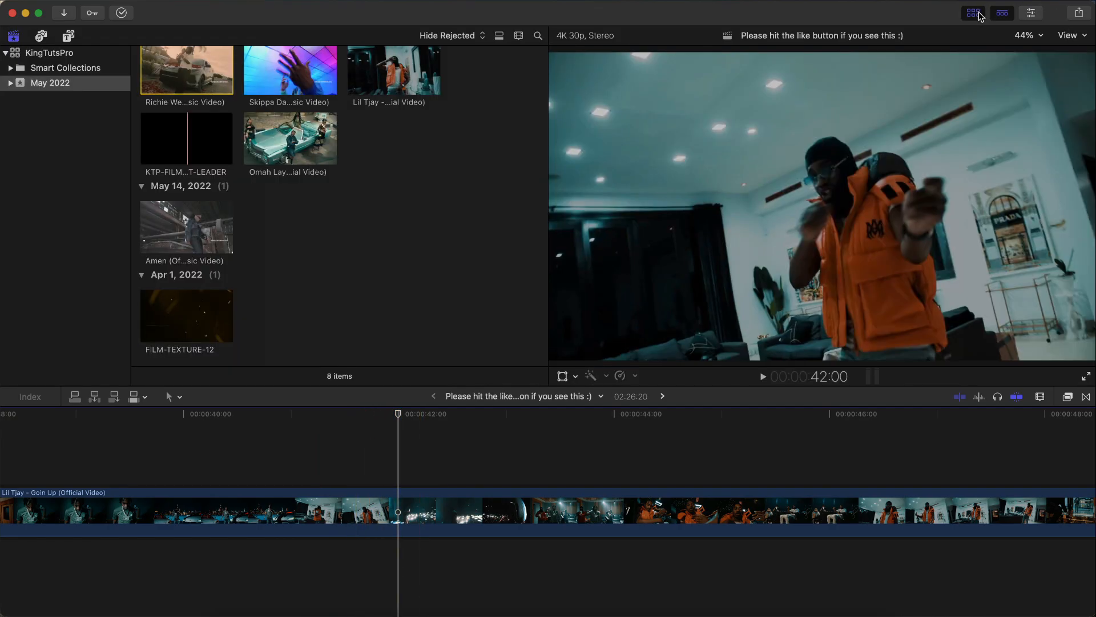
pyautogui.click(406, 165)
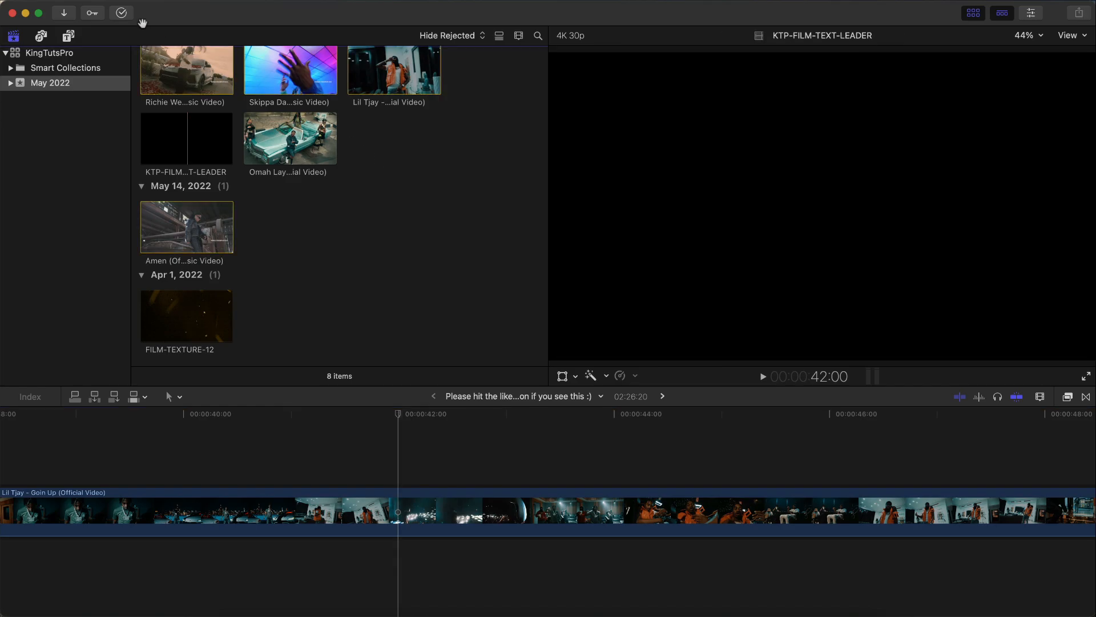
pyautogui.click(113, 2)
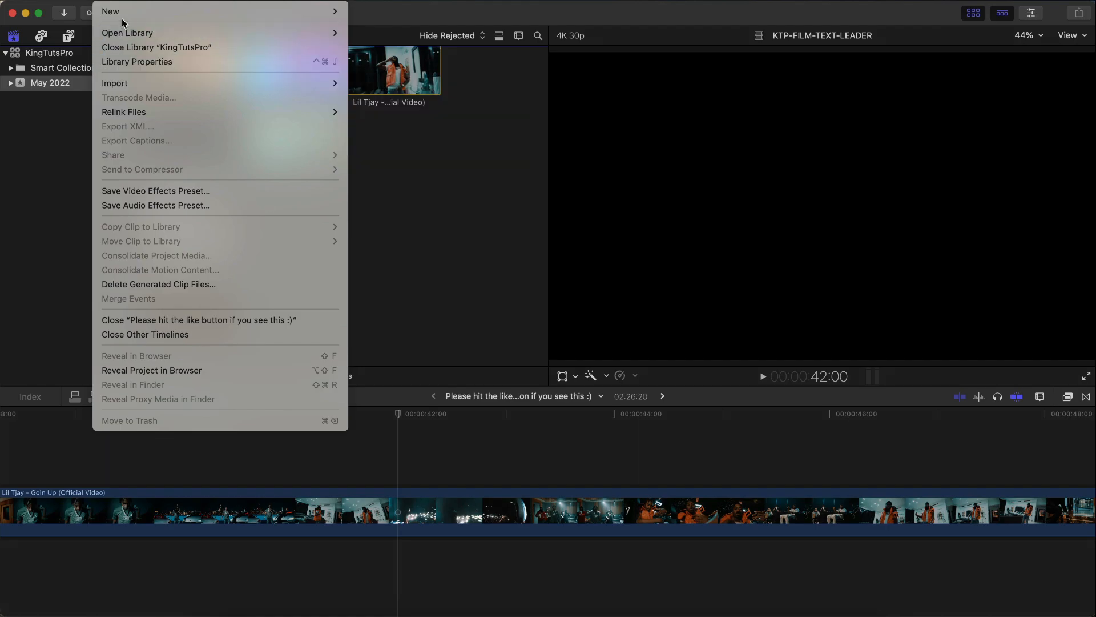
pyautogui.moveTo(126, 83)
pyautogui.click(398, 85)
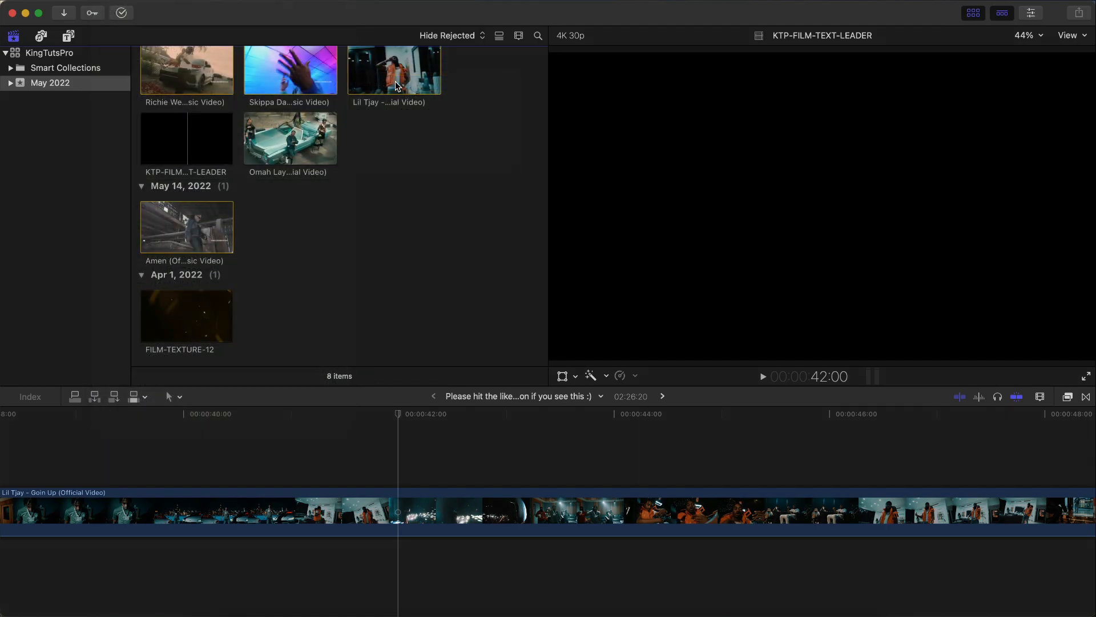
# Import KTP-FILM-TEXT-LEADER.mp4 from the KTP FILM TEXT LEADER folder on the Desktop into the May 2022 event.
pyautogui.click(294, 388)
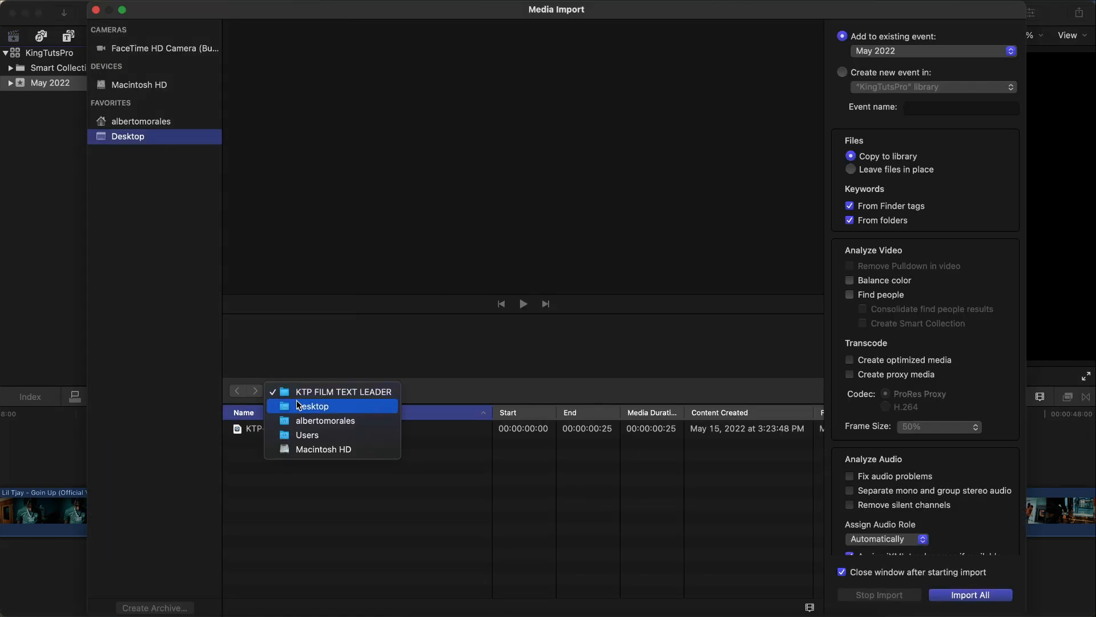
pyautogui.click(297, 400)
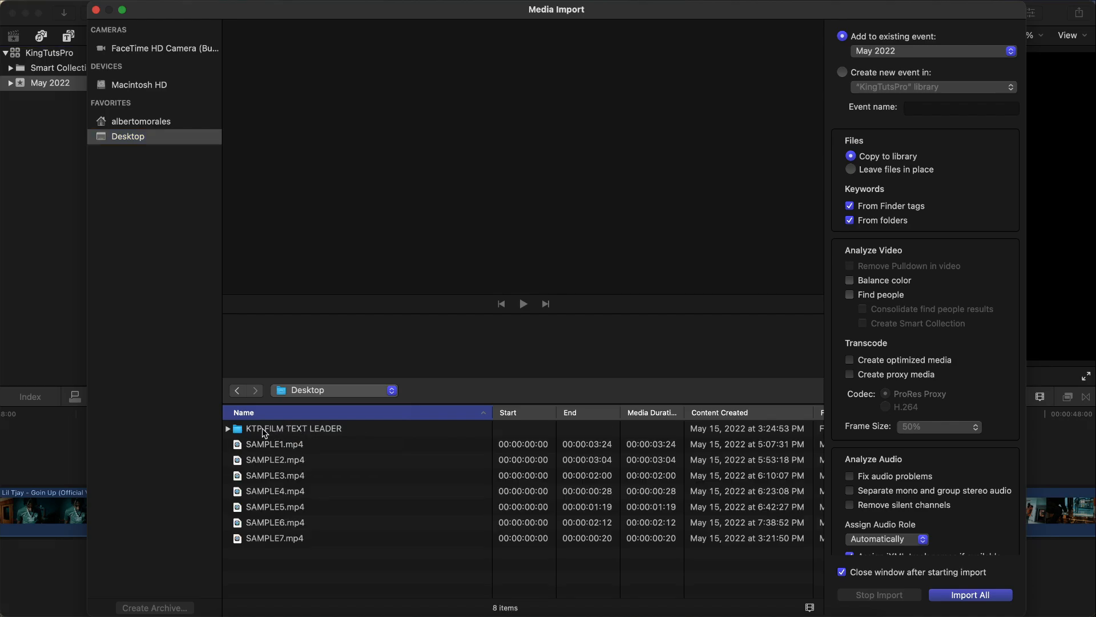
pyautogui.click(279, 432)
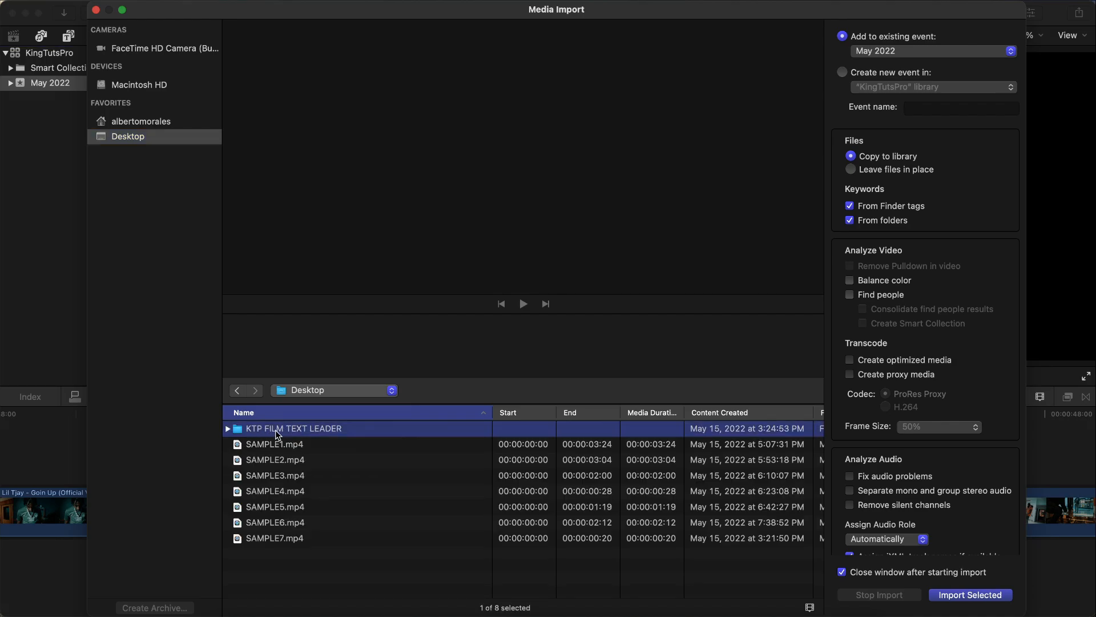
pyautogui.doubleClick(319, 432)
pyautogui.click(317, 430)
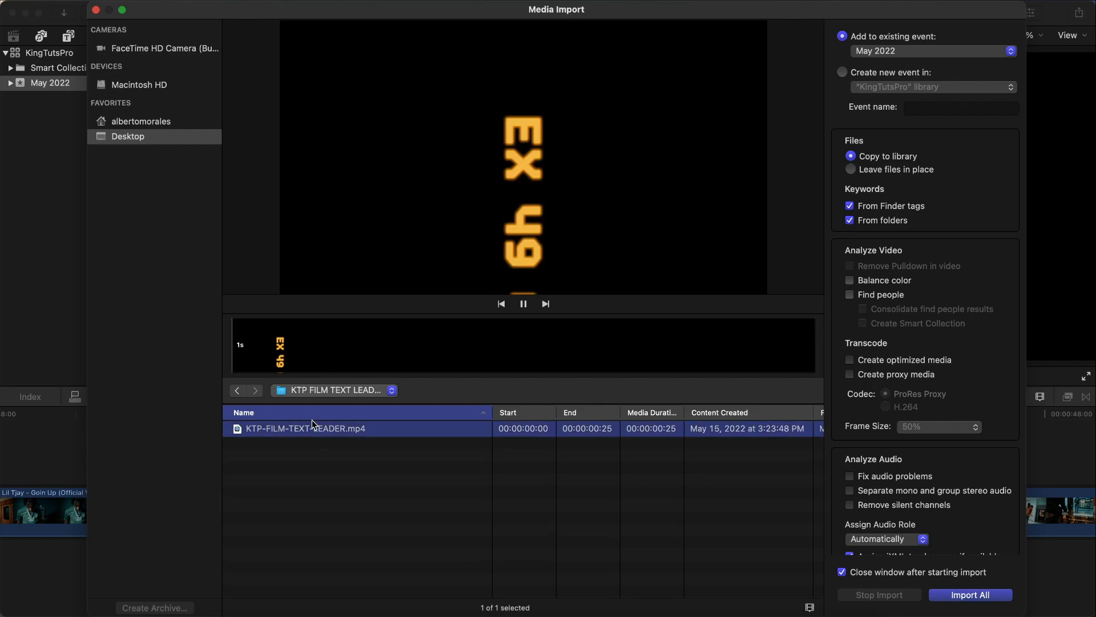
pyautogui.click(962, 594)
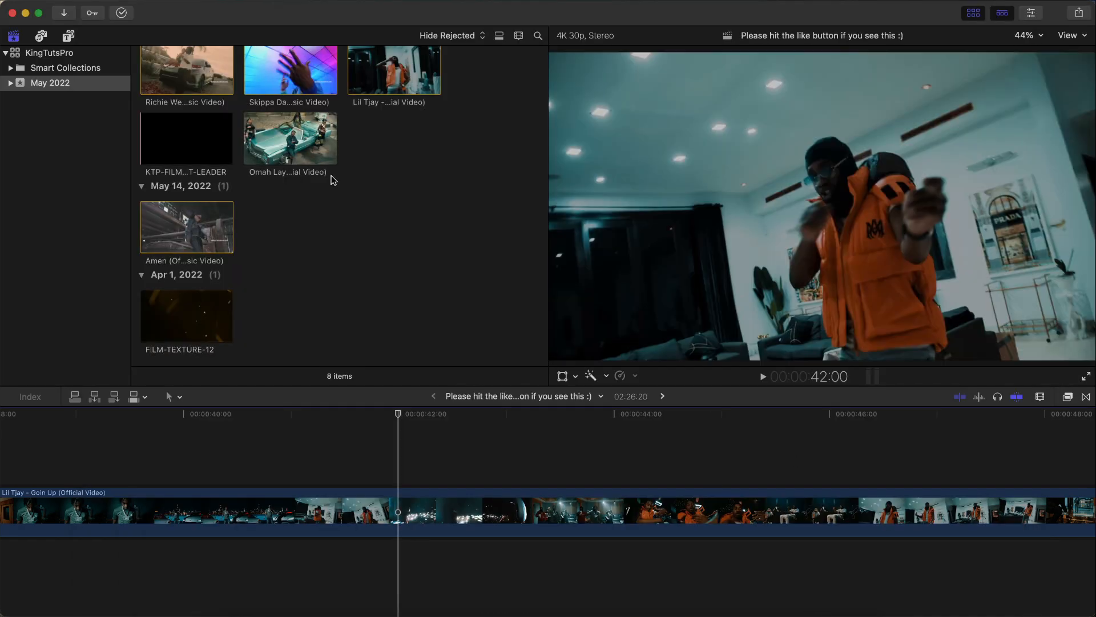
# Place the KTP-FILM-TEXT-LEADER clip above the main video at 42:00 and hide the media browser.
pyautogui.click(169, 137)
pyautogui.moveTo(169, 137); pyautogui.dragTo(401, 451)
pyautogui.click(974, 13)
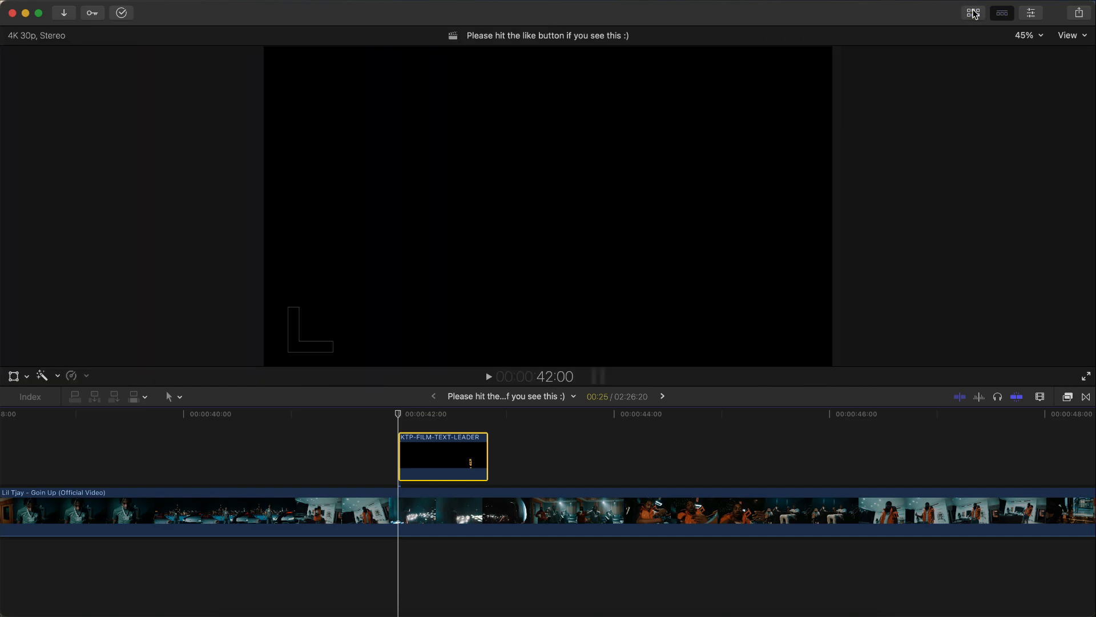
# Set the blend mode of the KTP-FILM-TEXT-LEADER clip to Screen.
pyautogui.click(1031, 13)
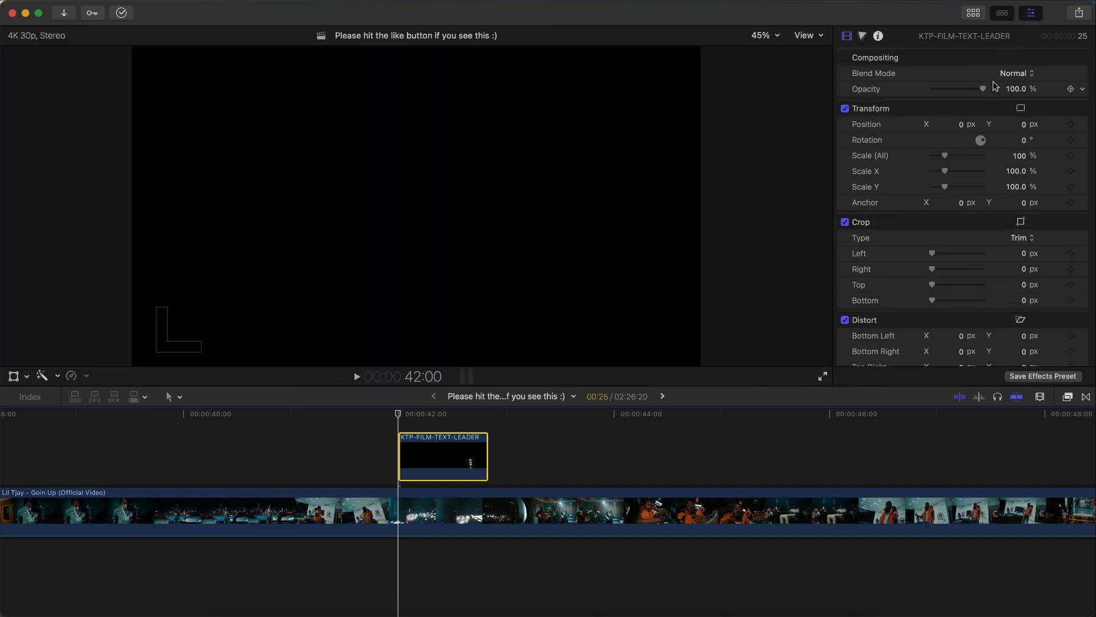
pyautogui.click(1017, 73)
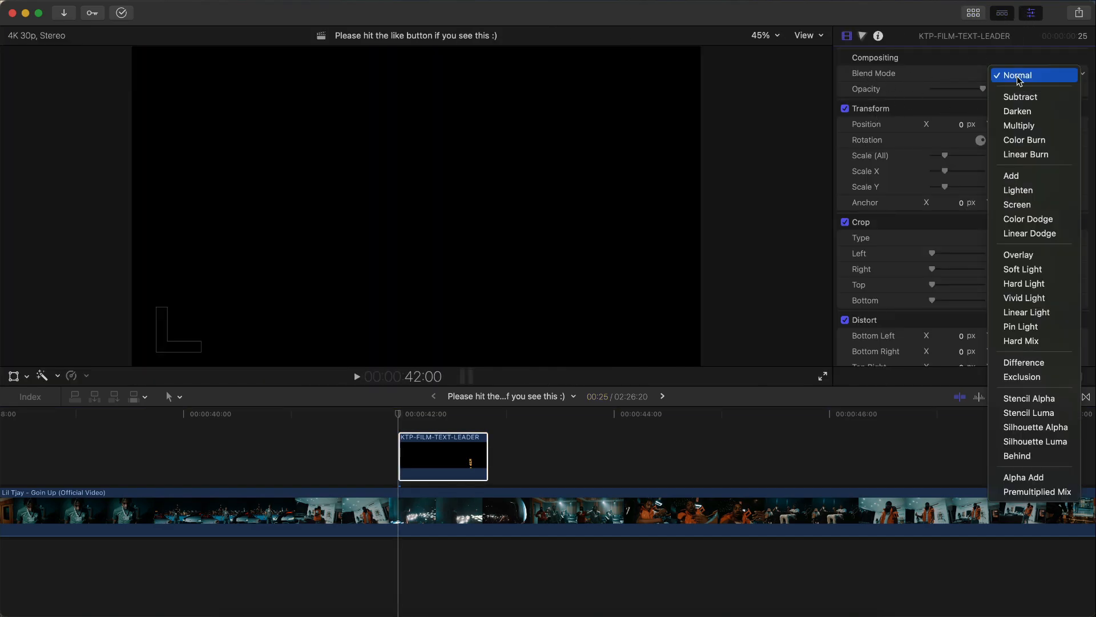
pyautogui.click(1018, 205)
# Play the section from 42:00 repeatedly to check how the film text leader overlays the footage.
pyautogui.press('space')
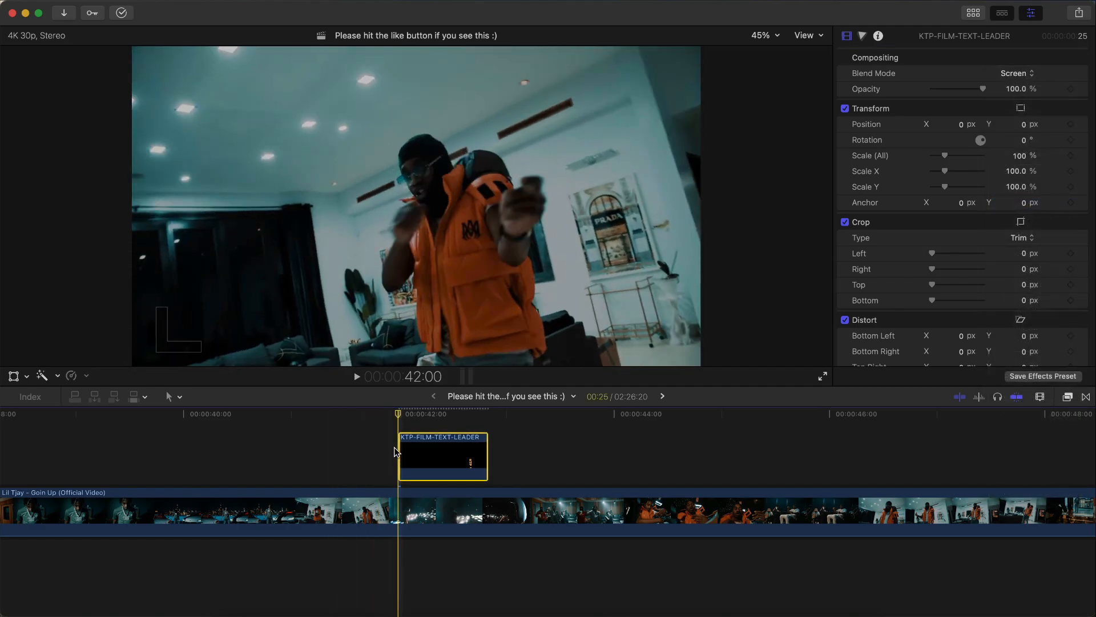
pyautogui.press('space')
pyautogui.press('space')
pyautogui.press('space')
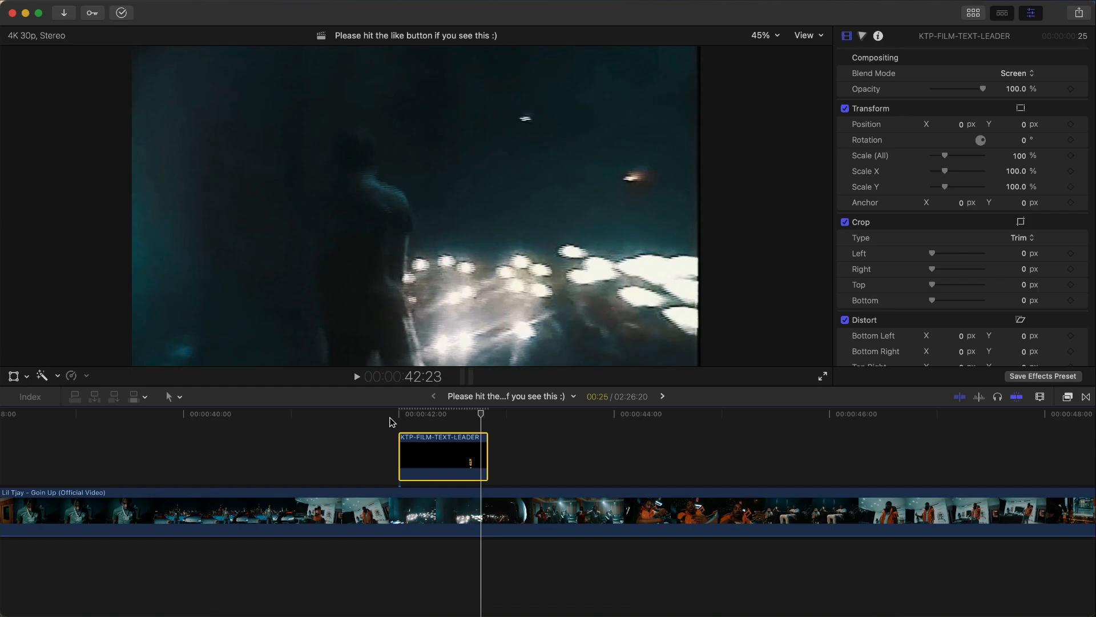
pyautogui.press('space')
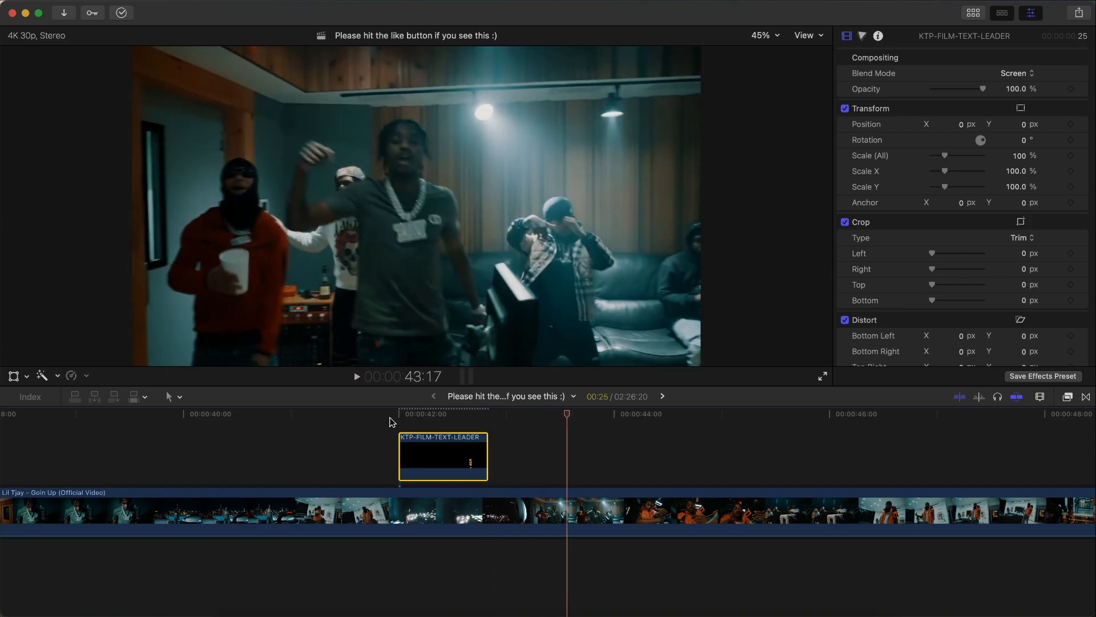
pyautogui.press('space')
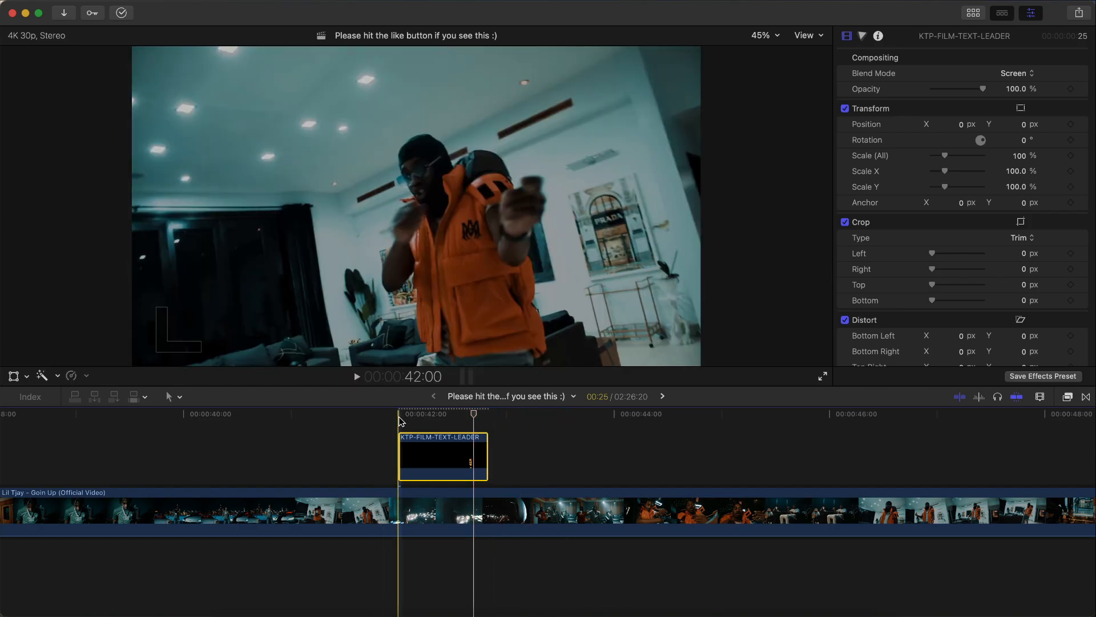
pyautogui.press('space')
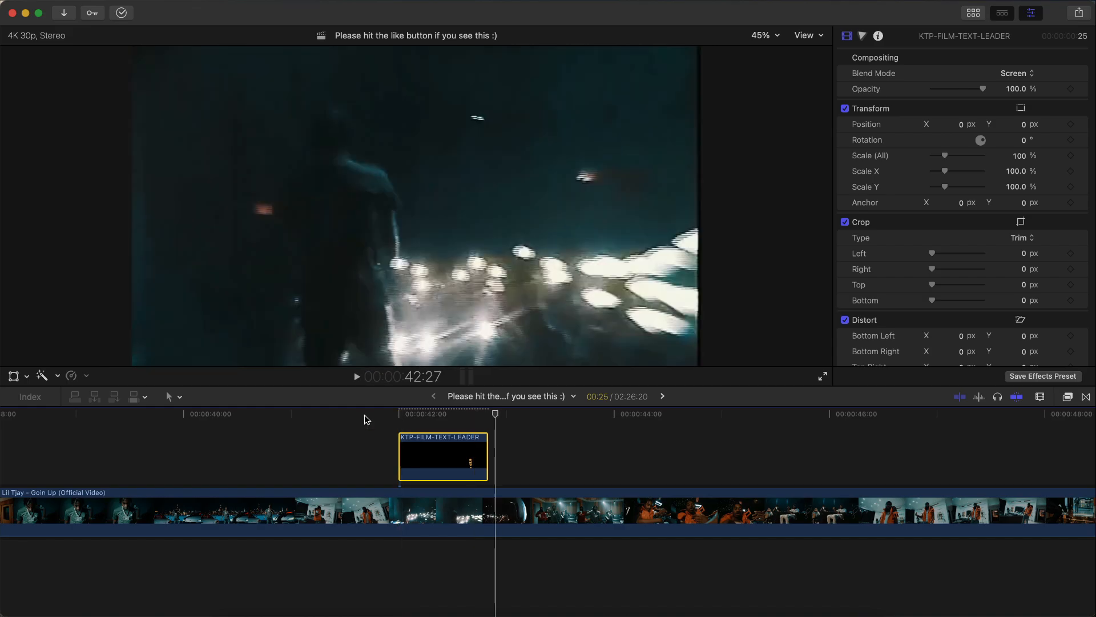